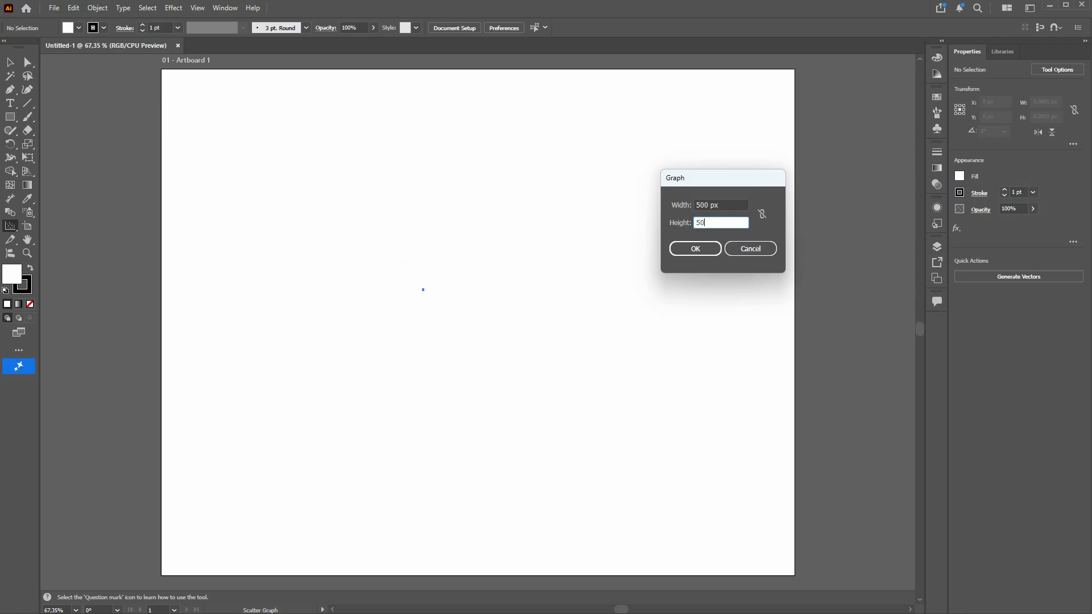
# Step: Create a 500 px by 500 px scatter graph and label its first data column Youtube
pyautogui.write('0')
pyautogui.press('Return')
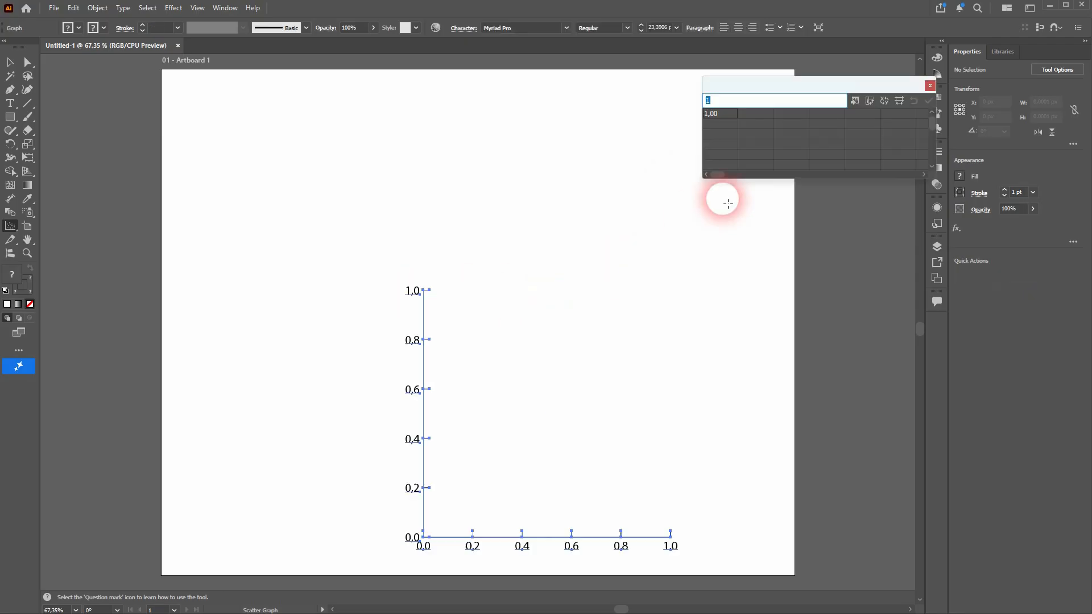
pyautogui.write('Youtube')
pyautogui.press('Return')
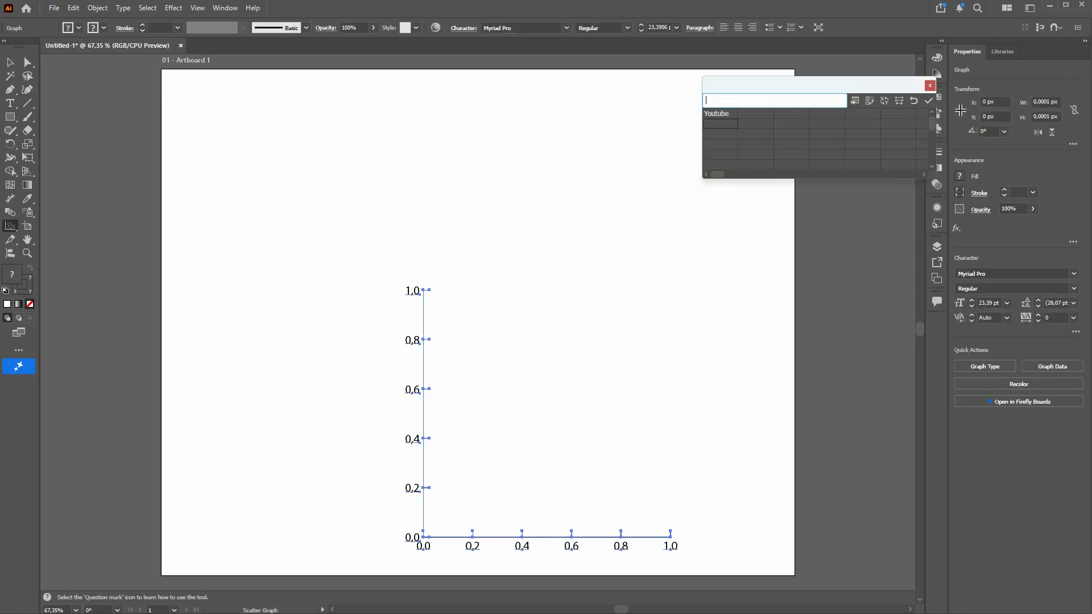
# Step: Enter 10, 22 and 37 below the Youtube heading in the graph data
pyautogui.write('10')
pyautogui.click(724, 200)
pyautogui.press('Return')
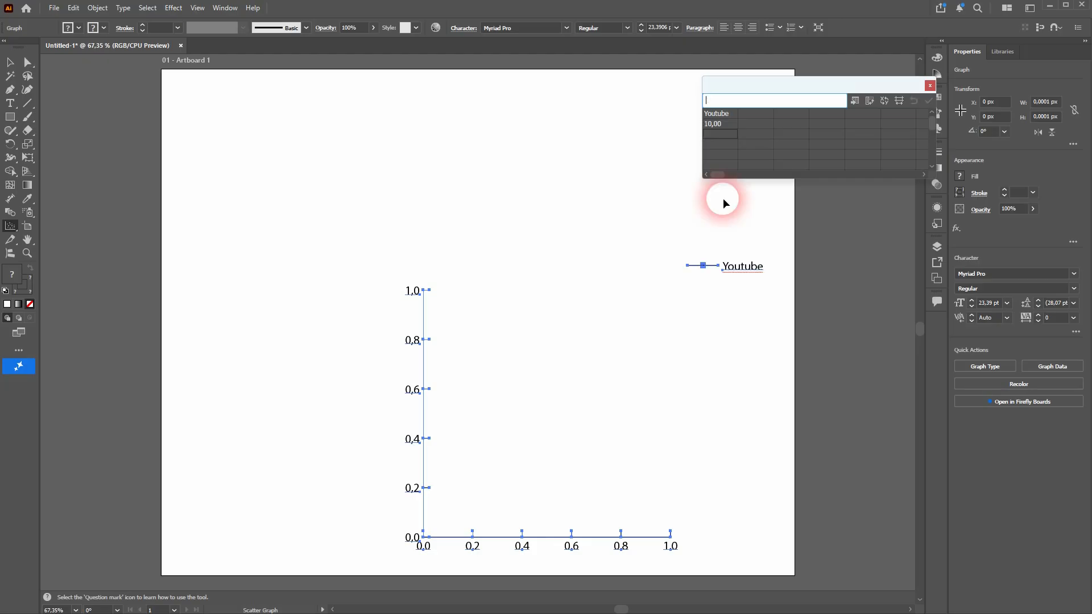
pyautogui.write('22')
pyautogui.click(722, 198)
pyautogui.press('Return')
pyautogui.write('37')
pyautogui.press('Return')
# Step: Enter 8, 11 and 15 in the second data column beside the Youtube values and apply the data
pyautogui.press('Right')
pyautogui.press('Up')
pyautogui.press('Up')
pyautogui.write('8')
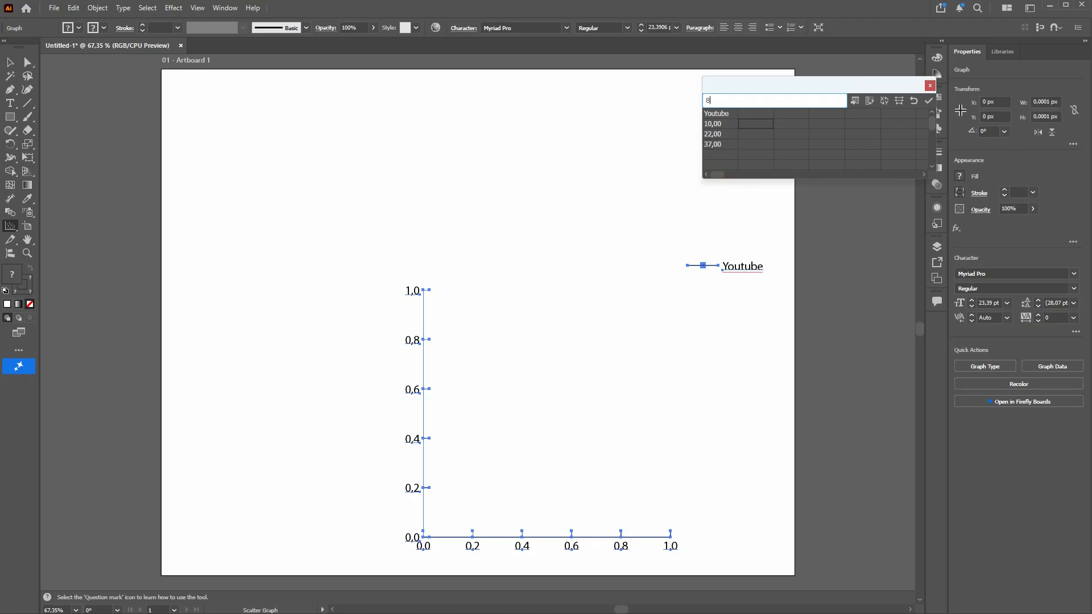
pyautogui.press('Return')
pyautogui.write('11')
pyautogui.press('Return')
pyautogui.write('15')
pyautogui.click(723, 200)
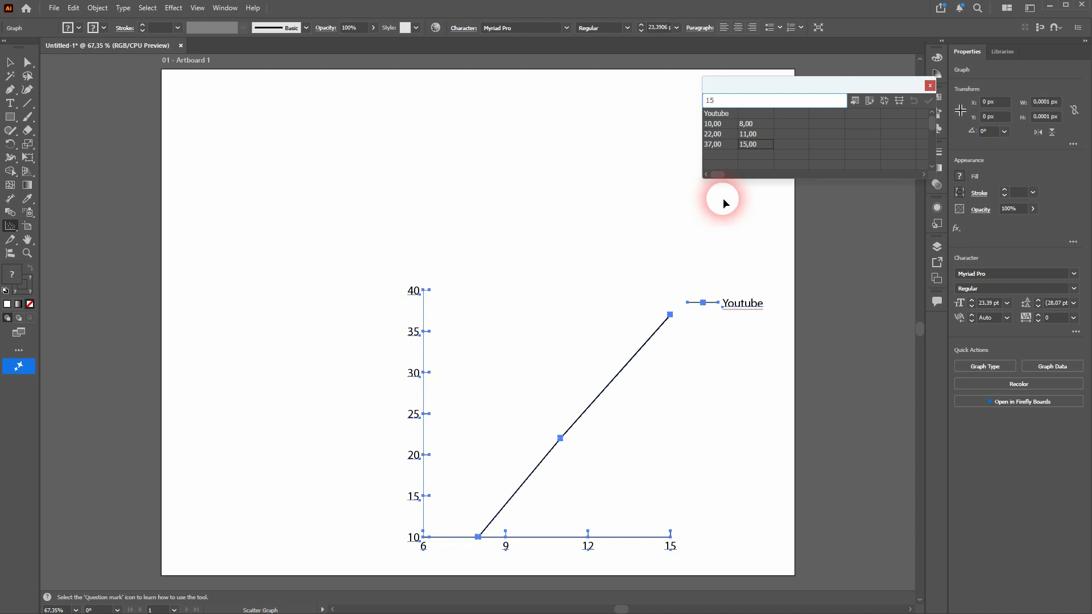
# Step: Label the third data column Facebook and enter 11, 15 and 21 below it
pyautogui.click(786, 116)
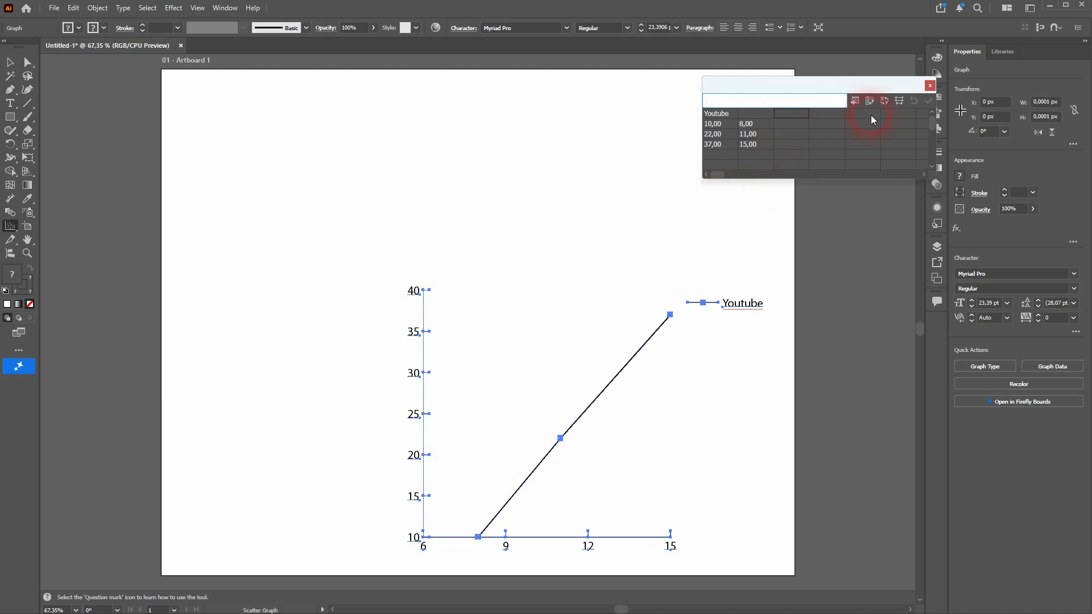
pyautogui.write('Facebook')
pyautogui.press('Return')
pyautogui.write('11')
pyautogui.press('Return')
pyautogui.write('15')
pyautogui.press('Return')
pyautogui.write('21')
pyautogui.press('KP_Enter')
# Step: Enter 7, 12 and 16 in the fourth data column beside the Facebook values
pyautogui.press('Right')
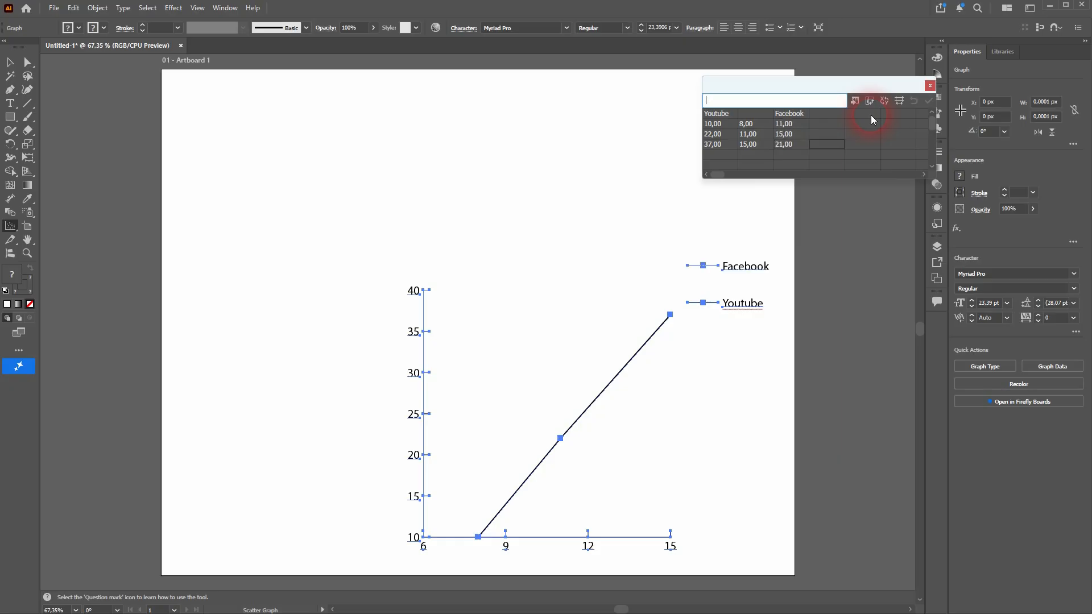
pyautogui.press('Up')
pyautogui.press('Up')
pyautogui.write('7')
pyautogui.press('Return')
pyautogui.write('12')
pyautogui.press('Return')
pyautogui.write('16')
pyautogui.press('KP_Enter')
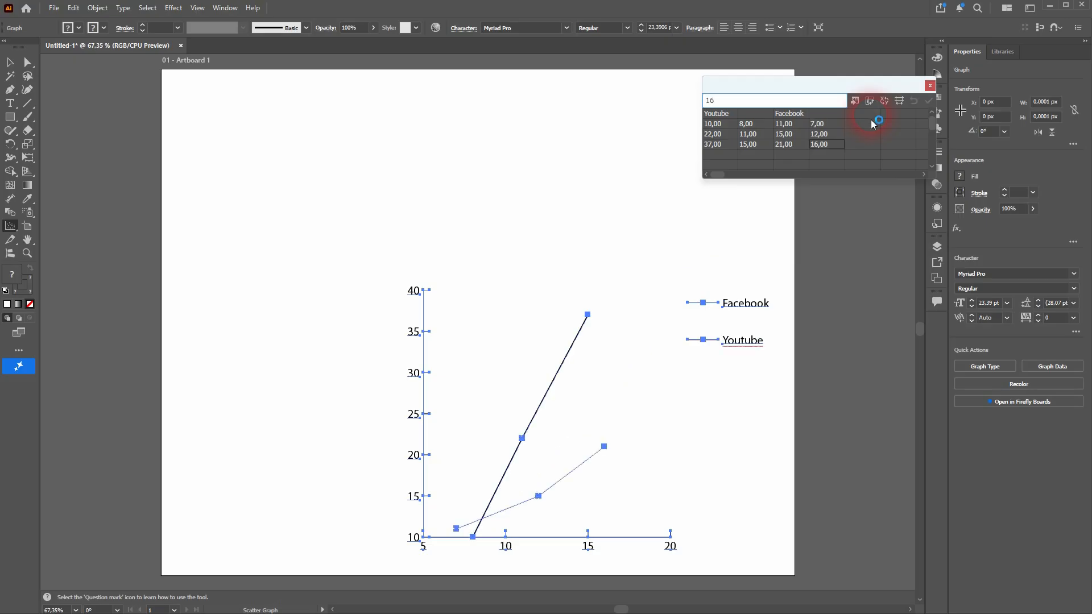
# Step: Label the fifth data column Instagram and enter 9, 21 and 44 below it
pyautogui.press('Right')
pyautogui.press('Up')
pyautogui.press('Up')
pyautogui.press('Up')
pyautogui.write('1nstagram')
pyautogui.press('Return')
pyautogui.press('Return')
pyautogui.write('21')
pyautogui.press('Return')
pyautogui.write('441')
pyautogui.press('BackSpace')
pyautogui.press('Return')
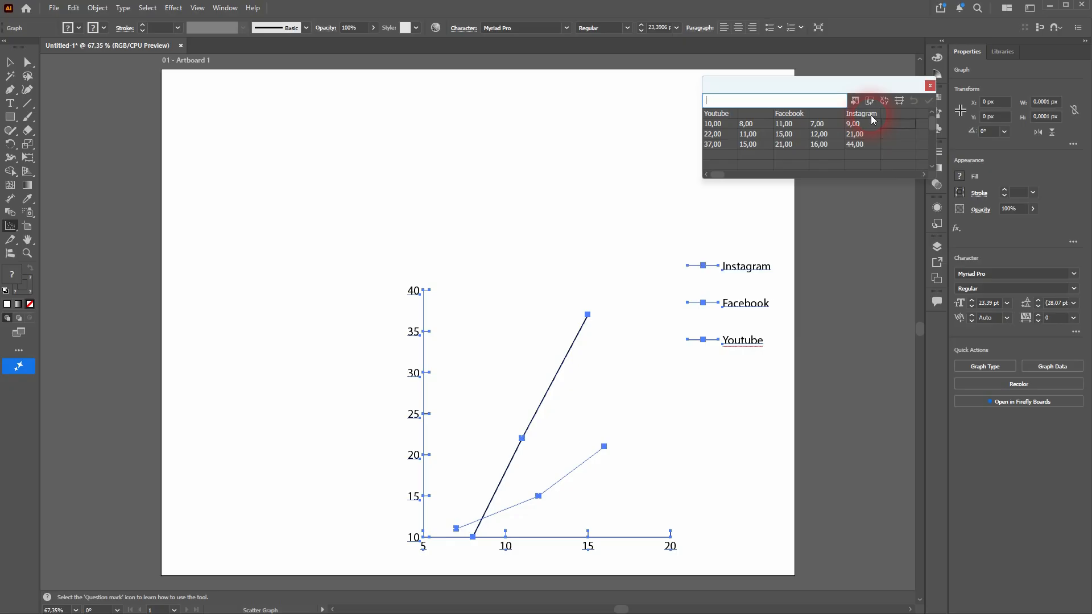
# Step: Enter 3, 5 and 17 in the sixth data column beside the Instagram values and close the graph data
pyautogui.write('3')
pyautogui.press('Return')
pyautogui.write('17')
pyautogui.press('KP_Enter')
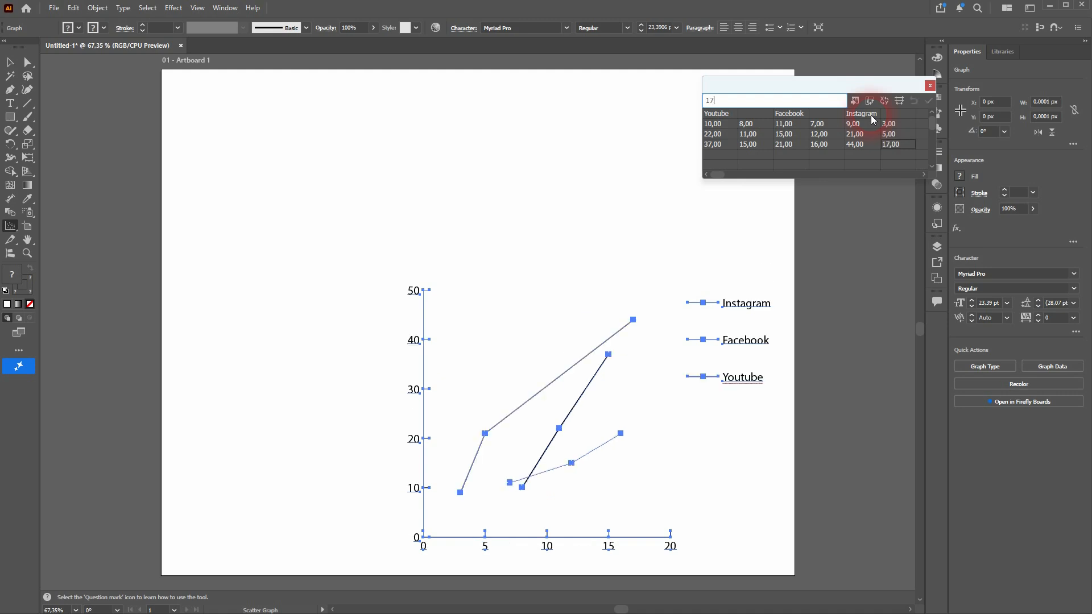
pyautogui.click(930, 85)
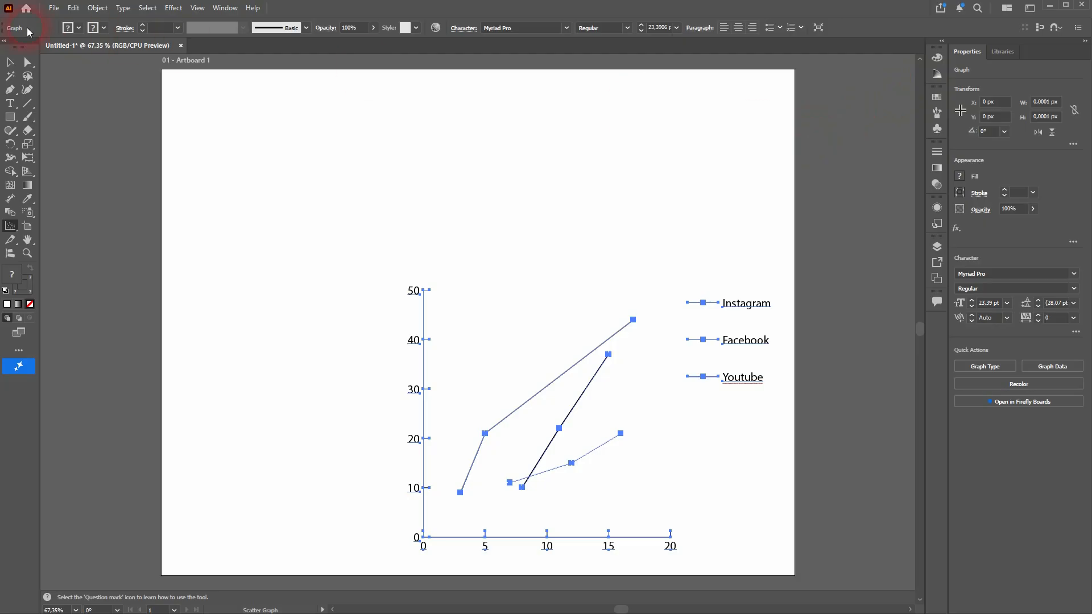
# Step: Move the scatter graph up and left to the middle of the artboard and deselect it
pyautogui.click(10, 62)
pyautogui.click(508, 267)
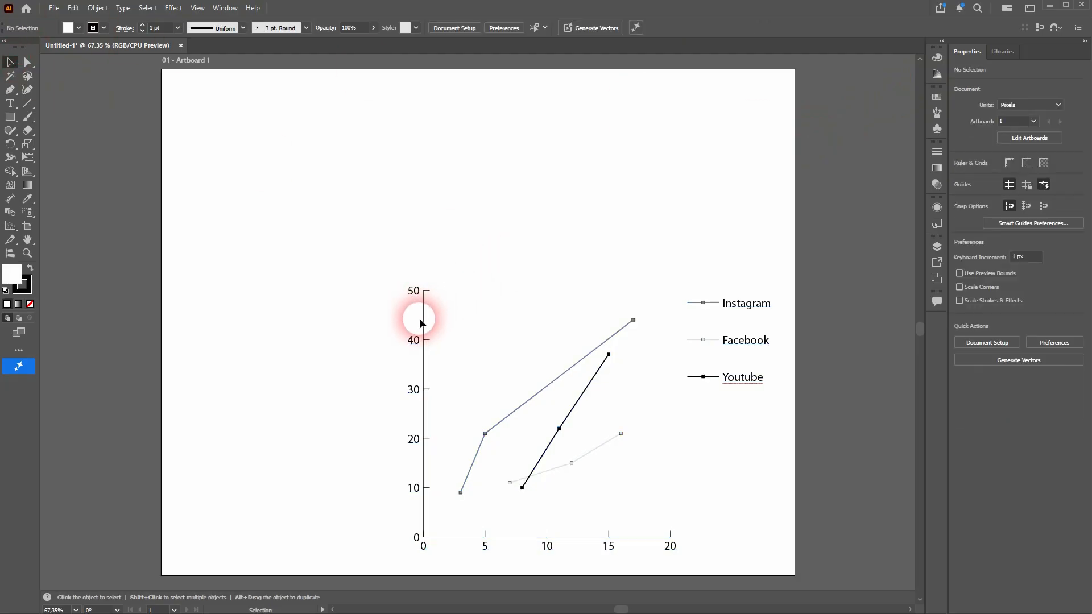
pyautogui.moveTo(420, 321); pyautogui.dragTo(354, 233)
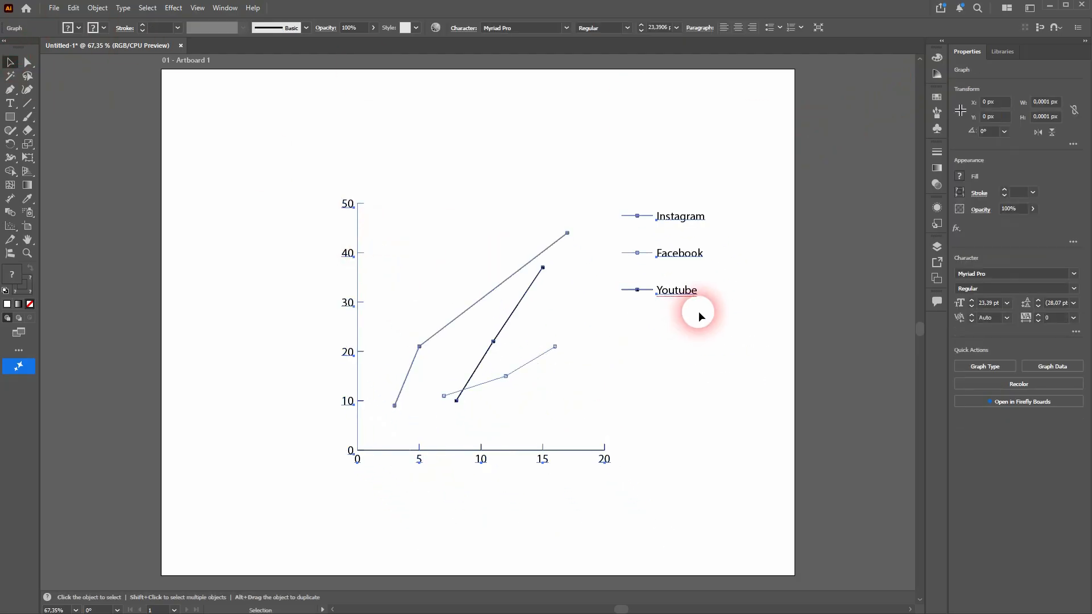
pyautogui.click(723, 371)
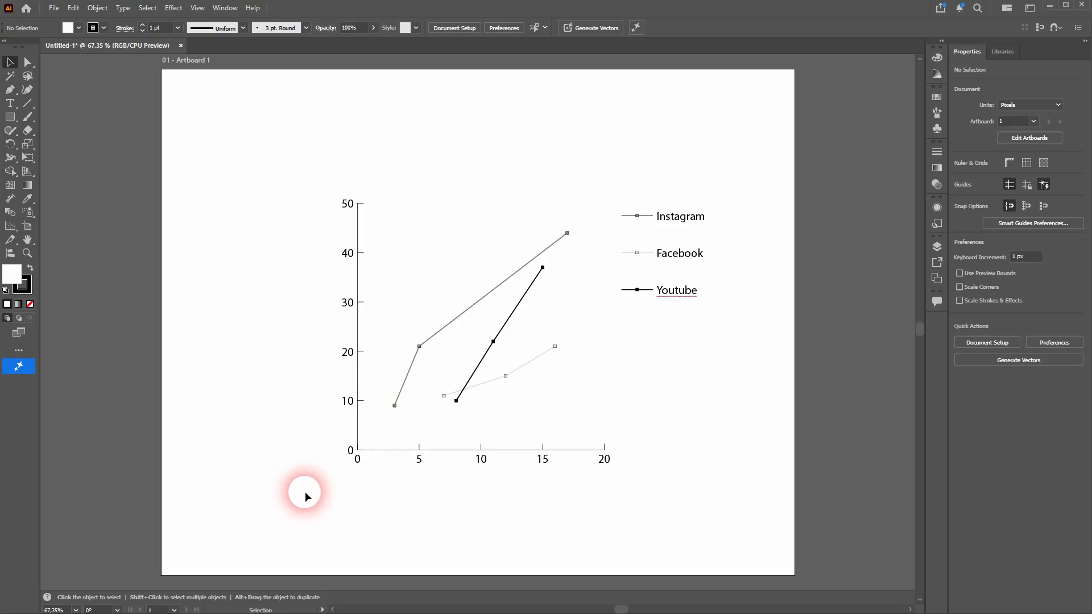
# Step: Turn off Connect Data Points for the scatter graph
pyautogui.moveTo(305, 495); pyautogui.dragTo(742, 154)
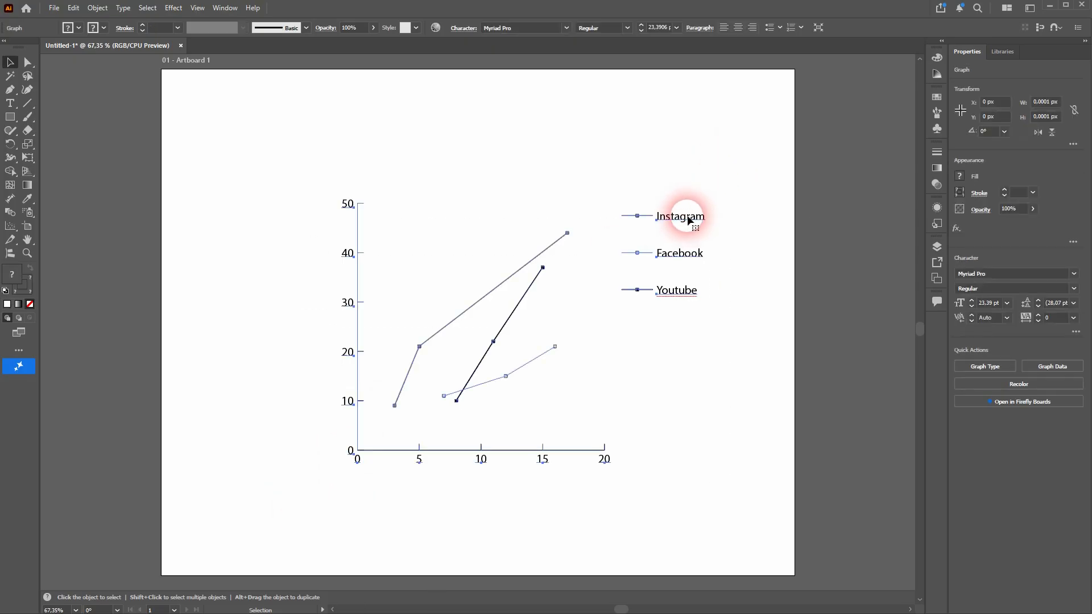
pyautogui.rightClick(688, 219)
pyautogui.click(752, 327)
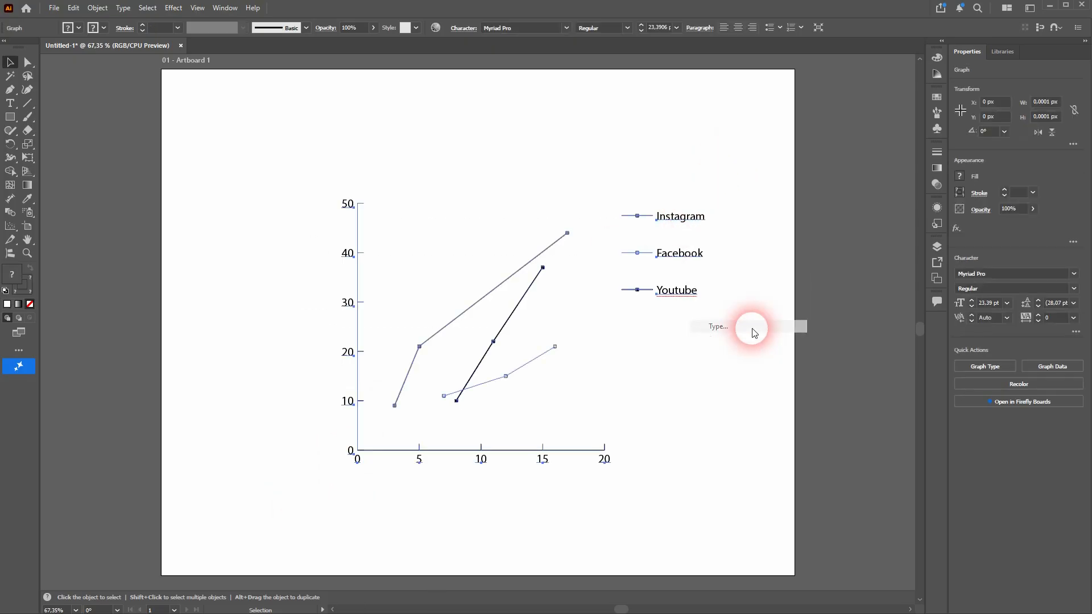
pyautogui.moveTo(798, 101); pyautogui.dragTo(897, 89)
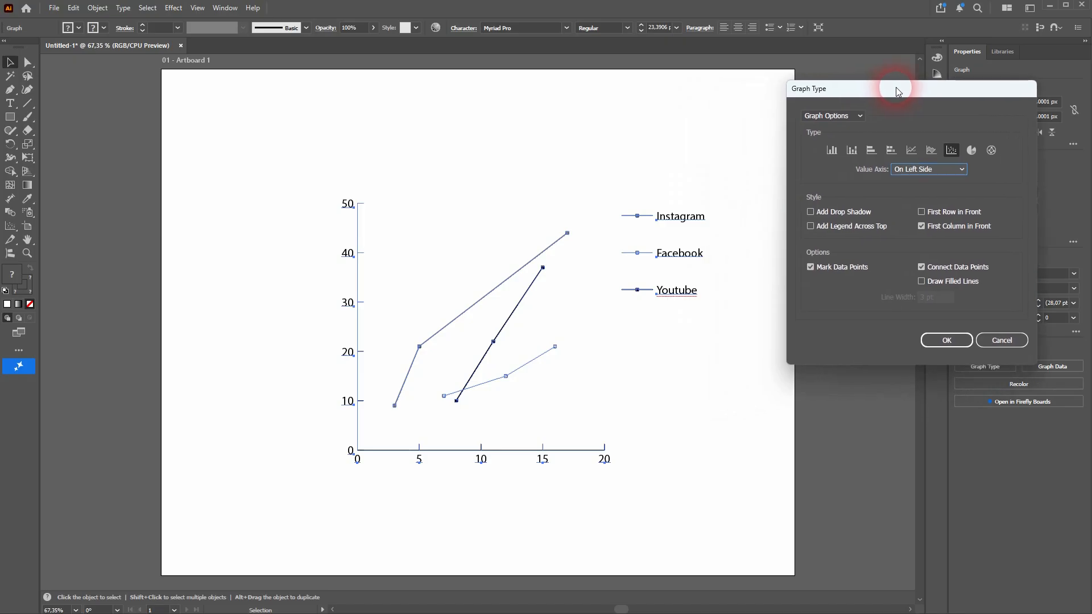
pyautogui.click(922, 267)
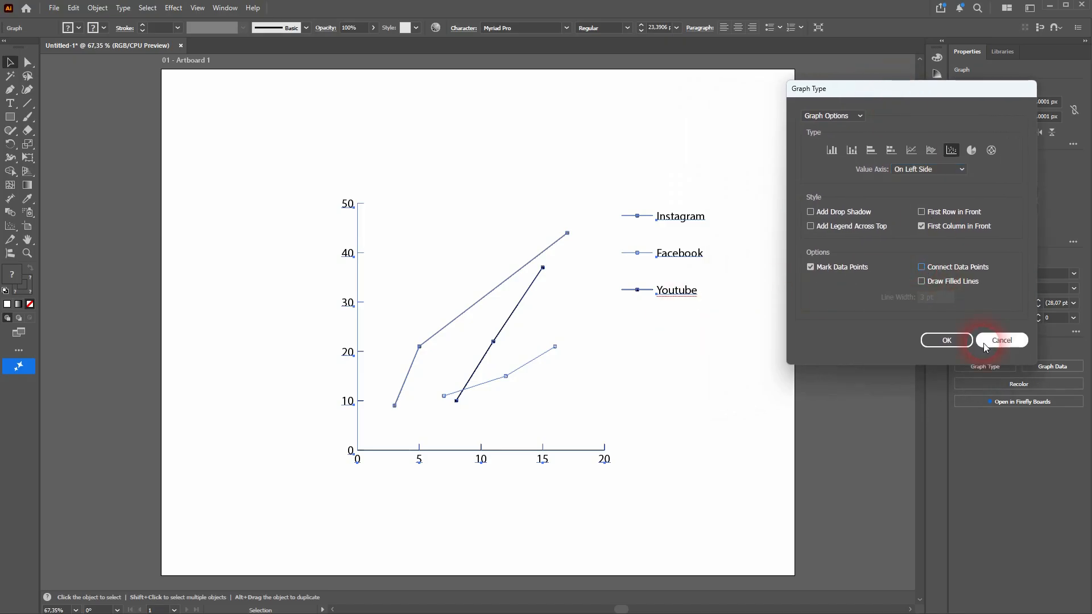
pyautogui.click(947, 340)
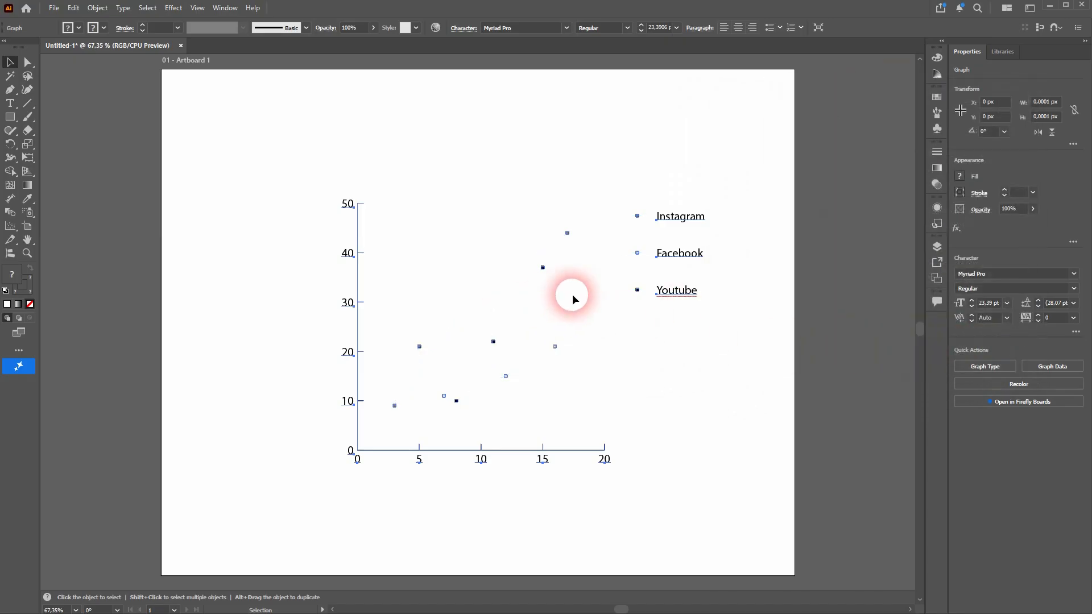
# Step: Turn Connect Data Points back on and turn off Mark Data Points for the graph
pyautogui.rightClick(676, 295)
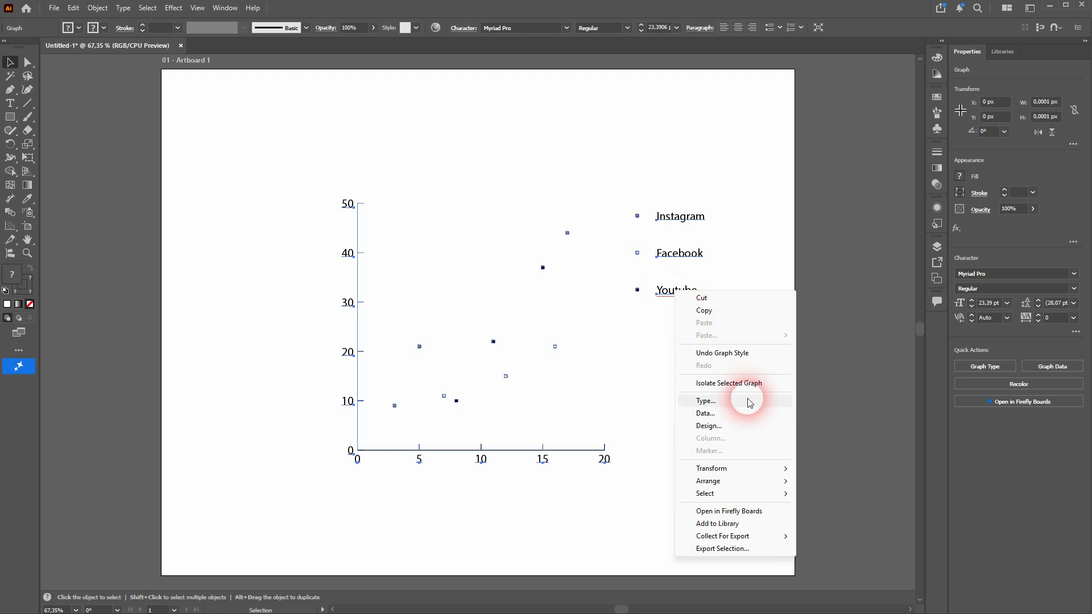
pyautogui.click(749, 398)
pyautogui.click(921, 266)
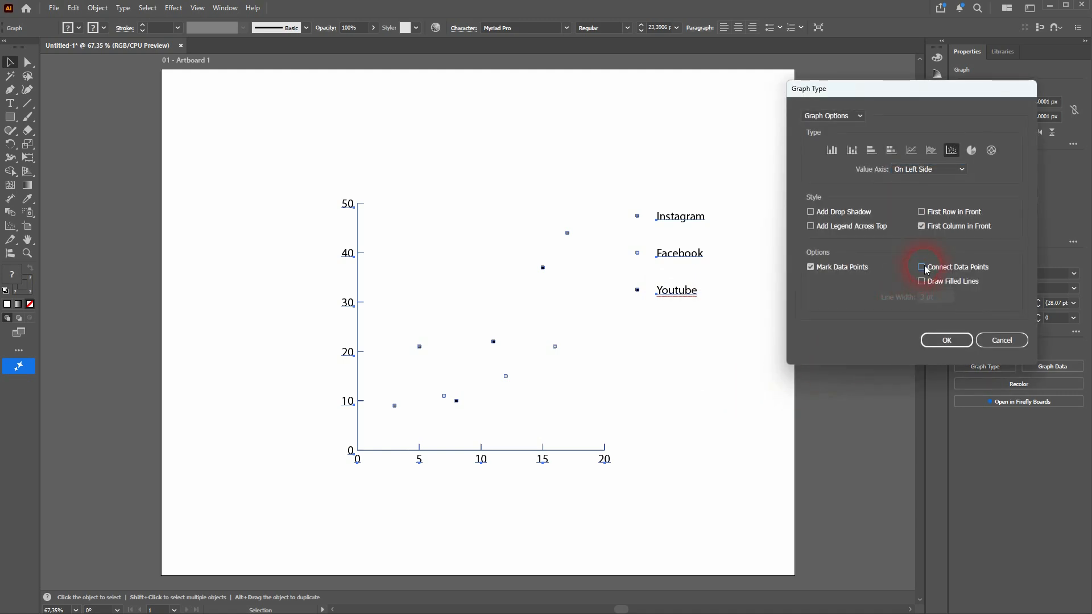
pyautogui.click(811, 266)
pyautogui.click(927, 341)
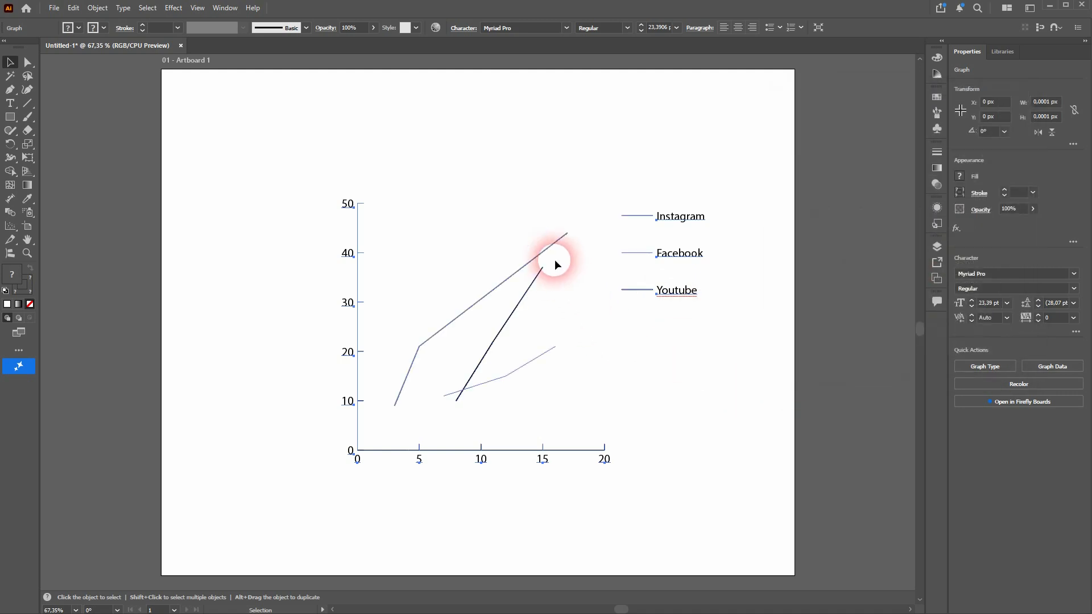
# Step: Turn on Mark Data Points and Draw Filled Lines for the graph, keeping the 3 pt line width
pyautogui.rightClick(676, 289)
pyautogui.click(721, 399)
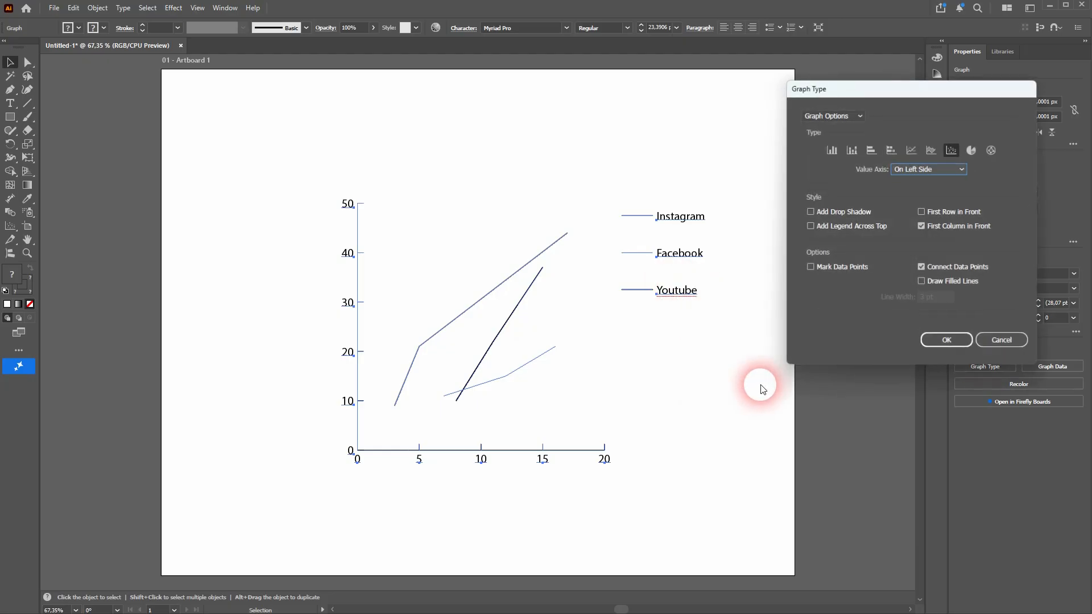
pyautogui.click(840, 267)
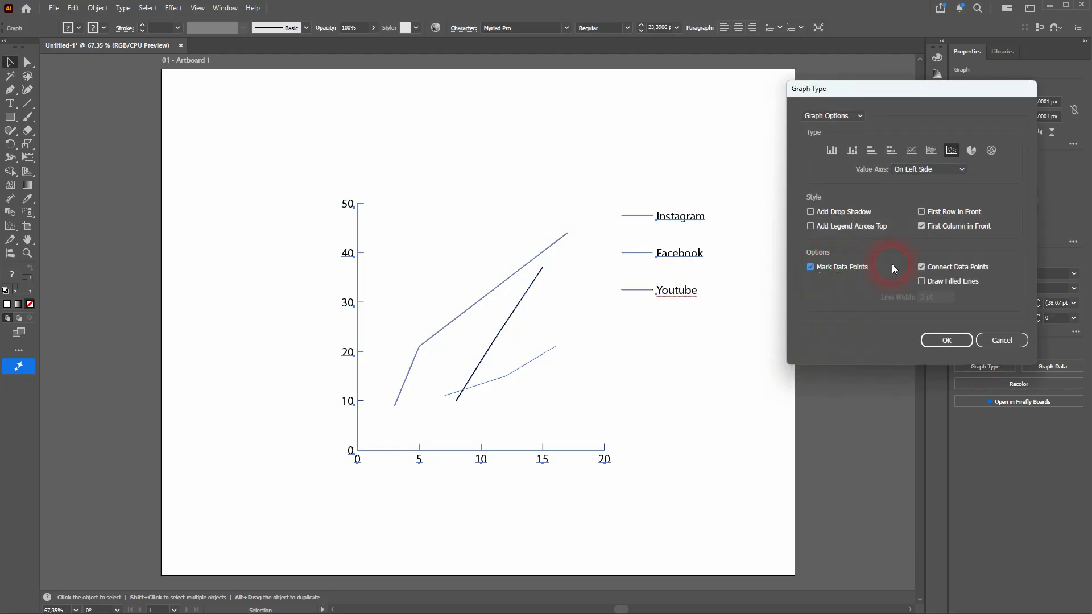
pyautogui.click(948, 281)
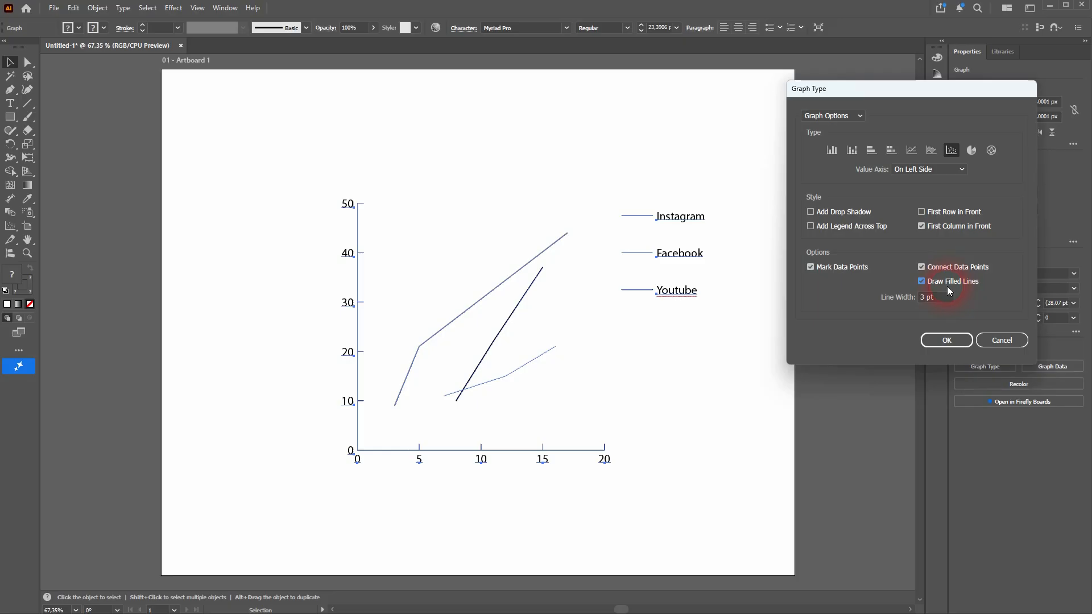
pyautogui.click(945, 340)
# Step: Set the line width of the graph's filled lines to 2 pt and deselect the graph
pyautogui.rightClick(676, 293)
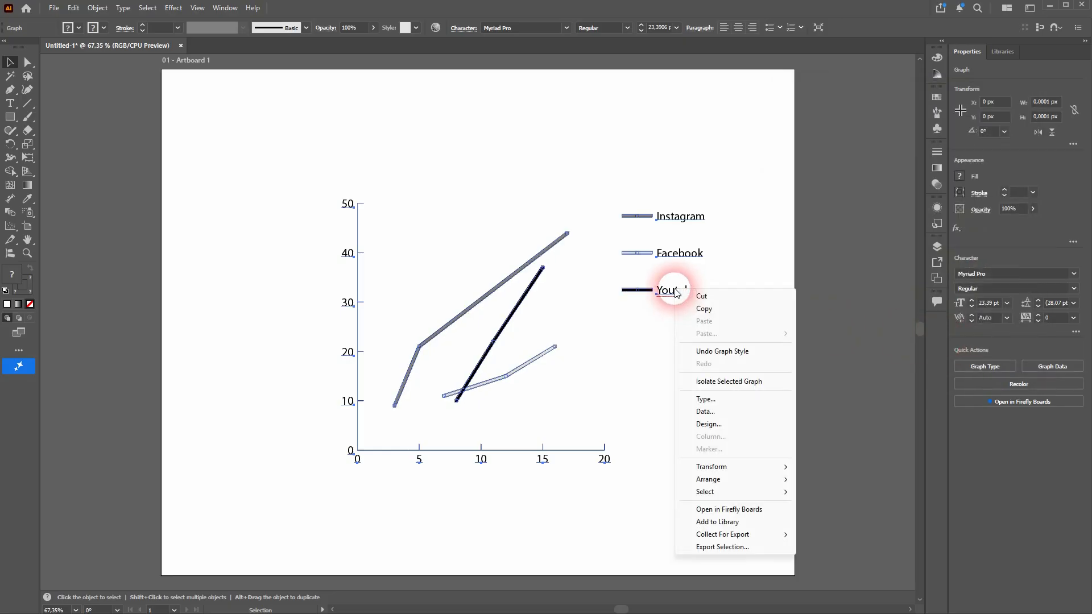
pyautogui.click(727, 401)
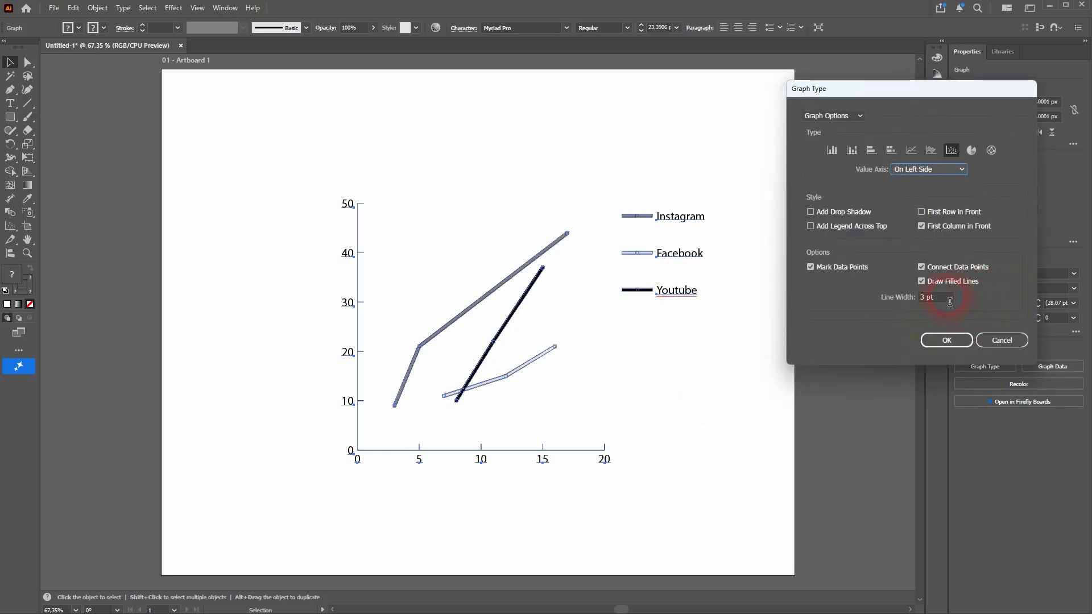
pyautogui.doubleClick(940, 298)
pyautogui.write('2')
pyautogui.click(944, 342)
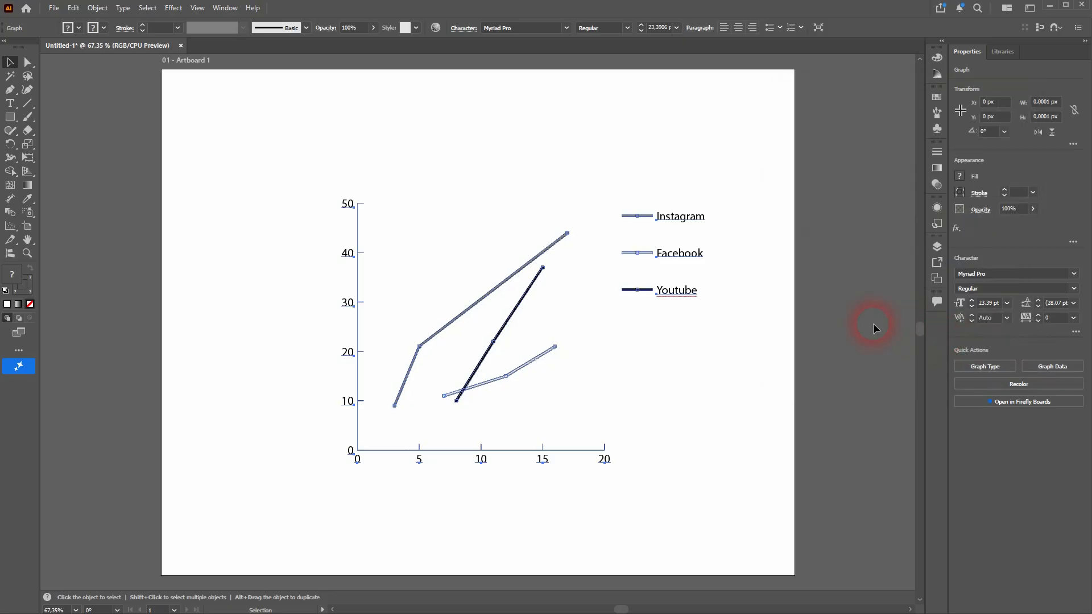
pyautogui.click(728, 338)
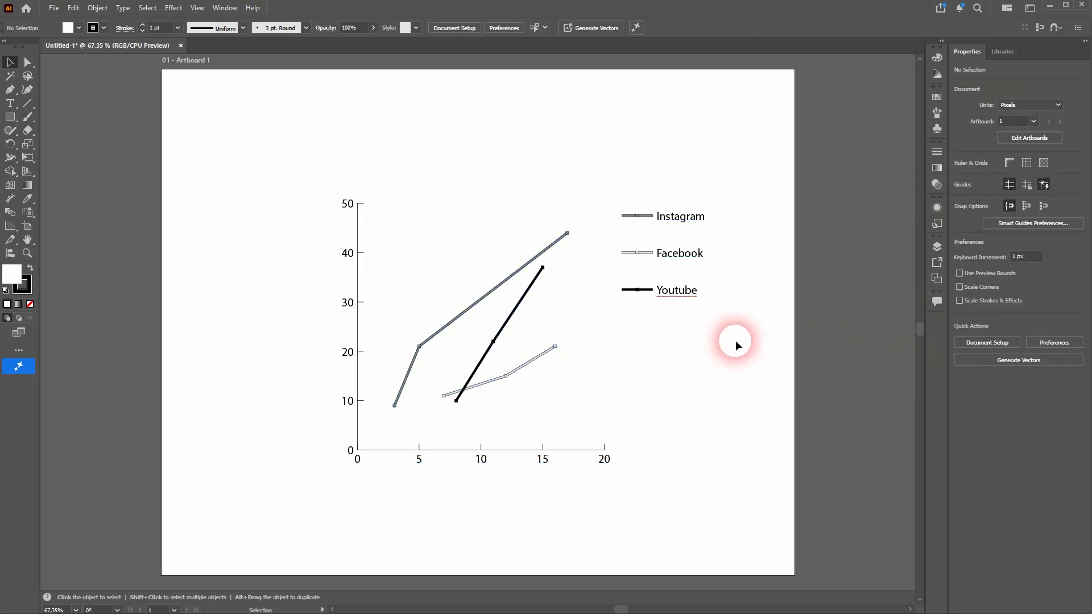
# Step: Try the Add Legend Across Top style on the whole graph and undo it
pyautogui.rightClick(672, 291)
pyautogui.click(475, 451)
pyautogui.moveTo(280, 506); pyautogui.dragTo(704, 218)
pyautogui.rightClick(708, 244)
pyautogui.click(759, 360)
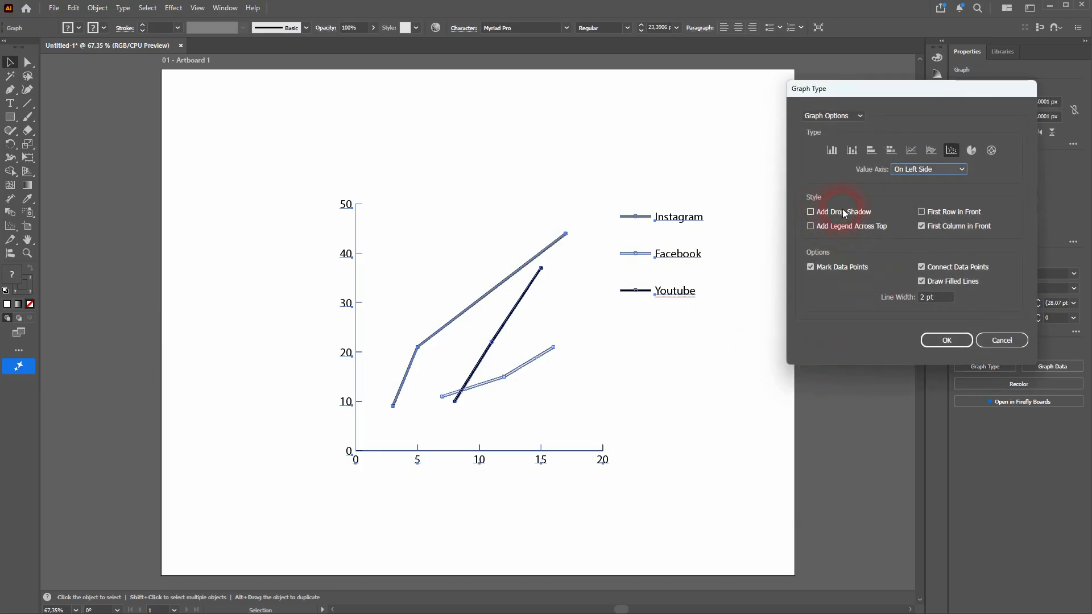
pyautogui.click(849, 227)
pyautogui.click(946, 340)
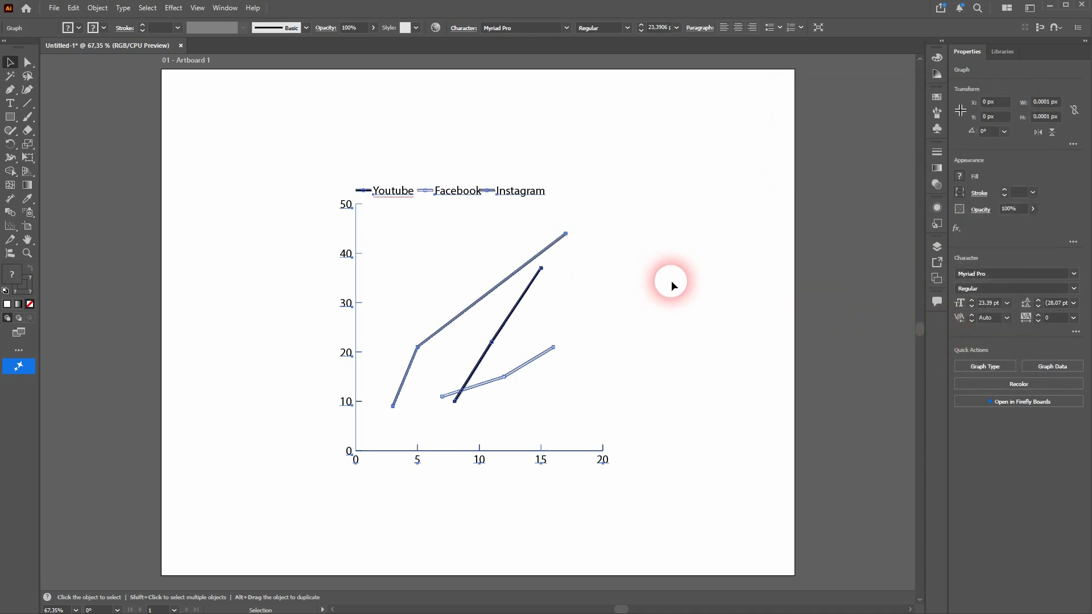
pyautogui.hotkey('ctrl', 'z')
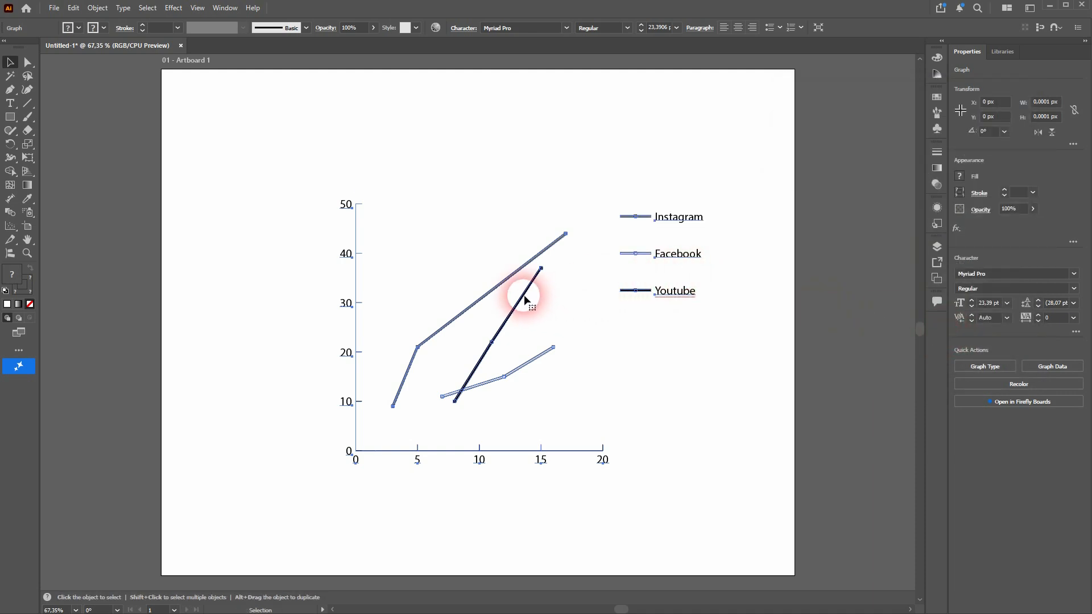
# Step: Set the graph's value axis to On Both Sides
pyautogui.rightClick(524, 299)
pyautogui.click(581, 401)
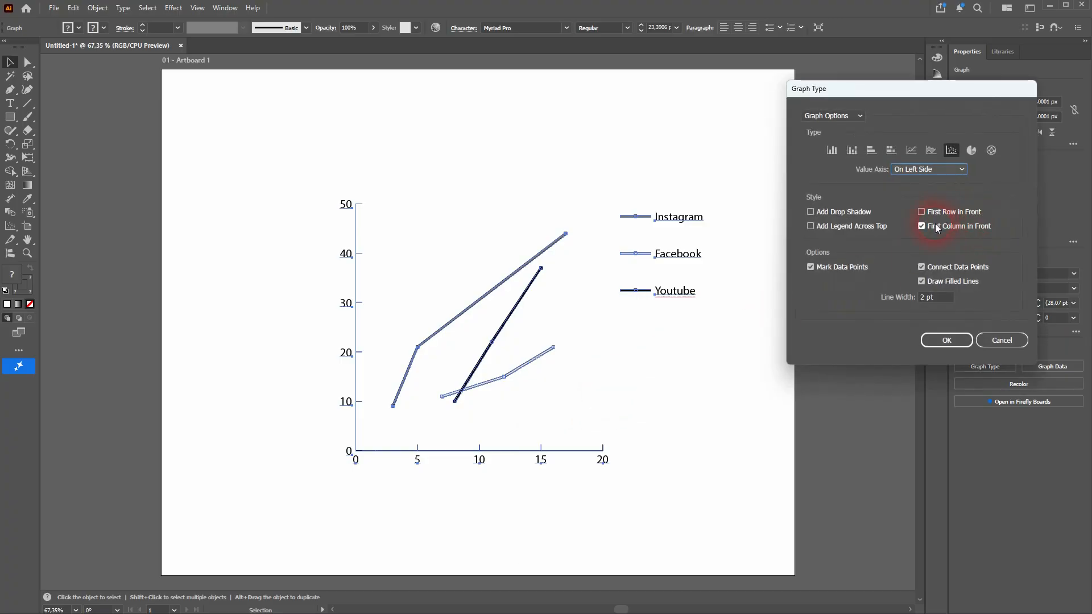
pyautogui.click(961, 170)
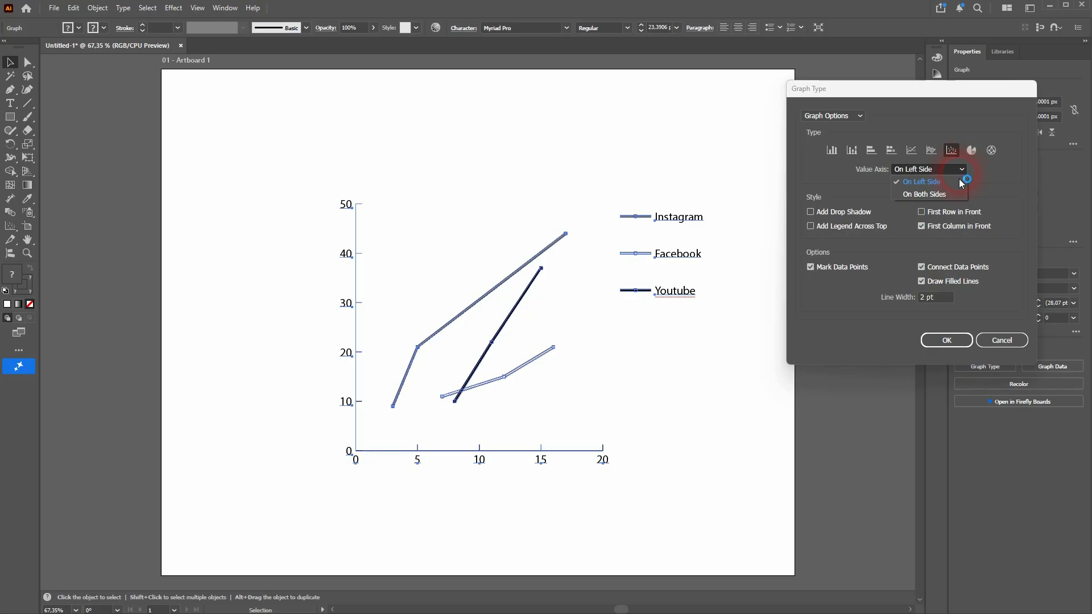
pyautogui.click(950, 194)
pyautogui.click(957, 341)
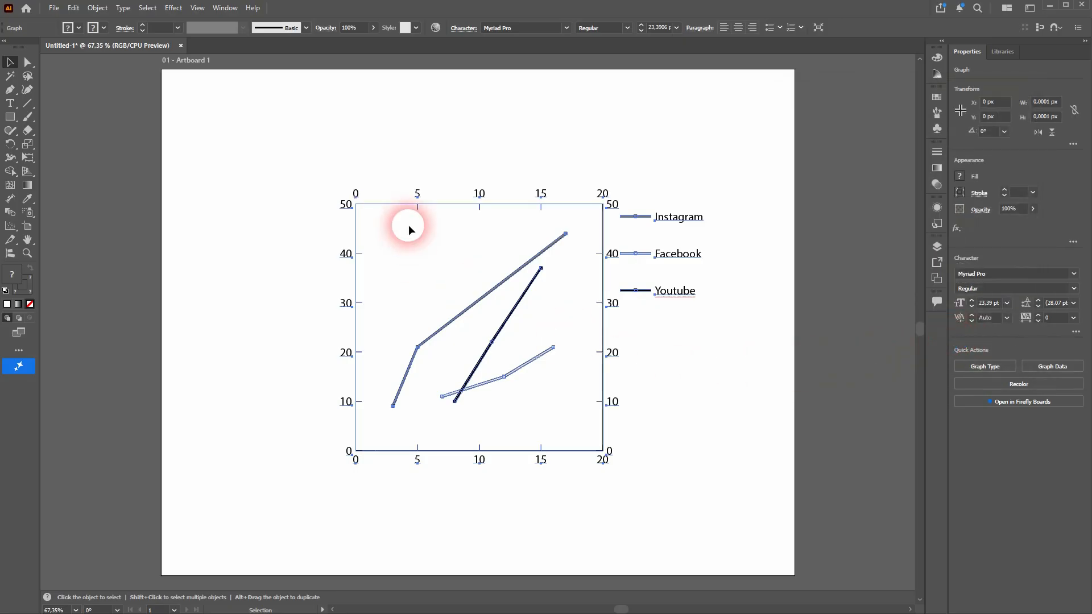
# Step: Override the value axis's calculated tick values with a minimum of 5 and a maximum of 45
pyautogui.rightClick(685, 291)
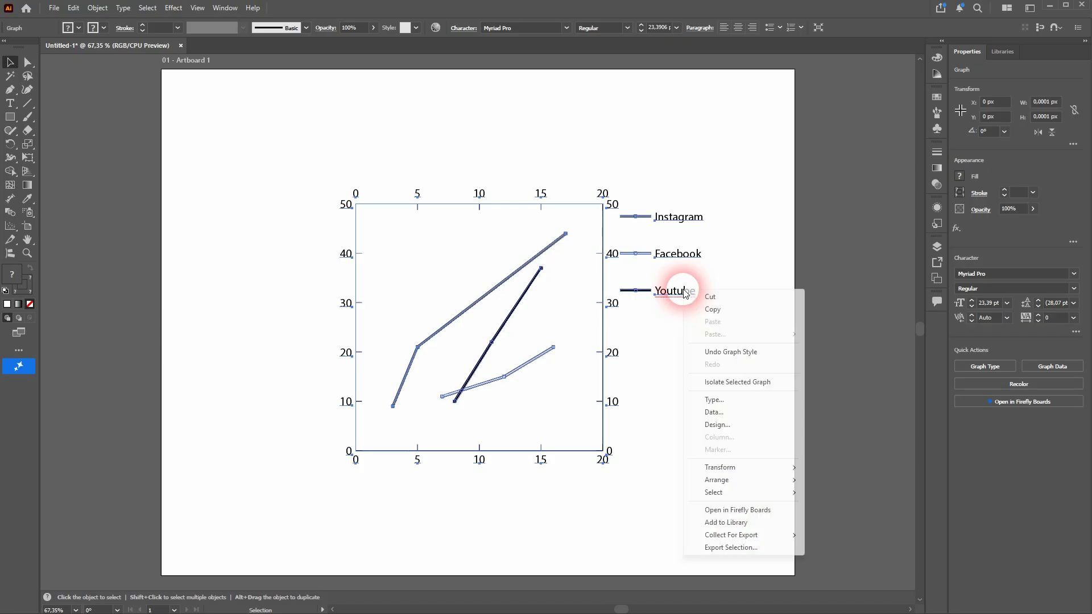
pyautogui.click(748, 403)
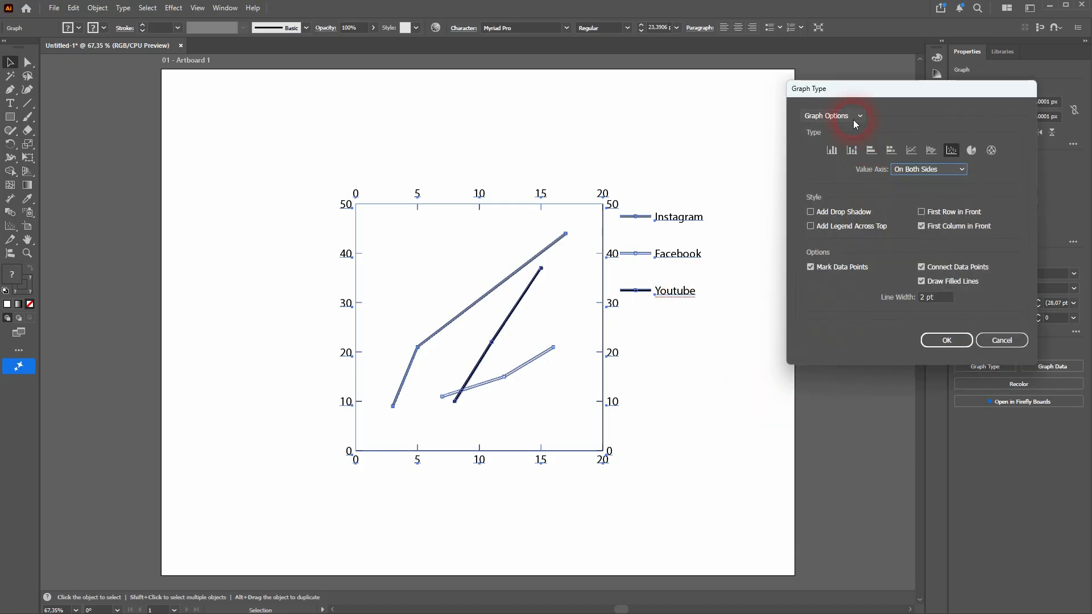
pyautogui.click(854, 116)
pyautogui.click(851, 142)
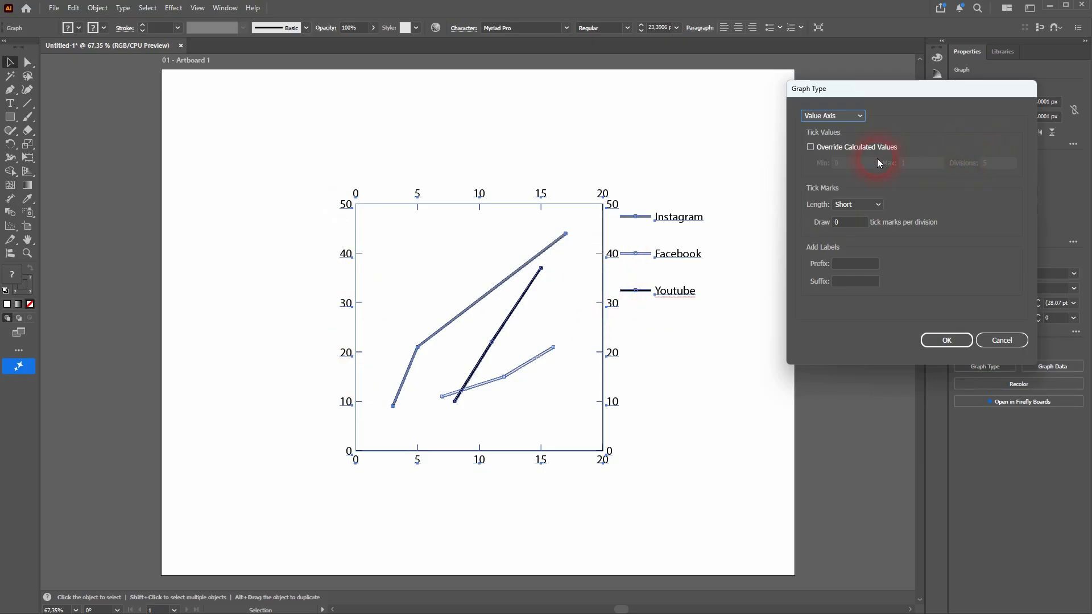
pyautogui.click(821, 147)
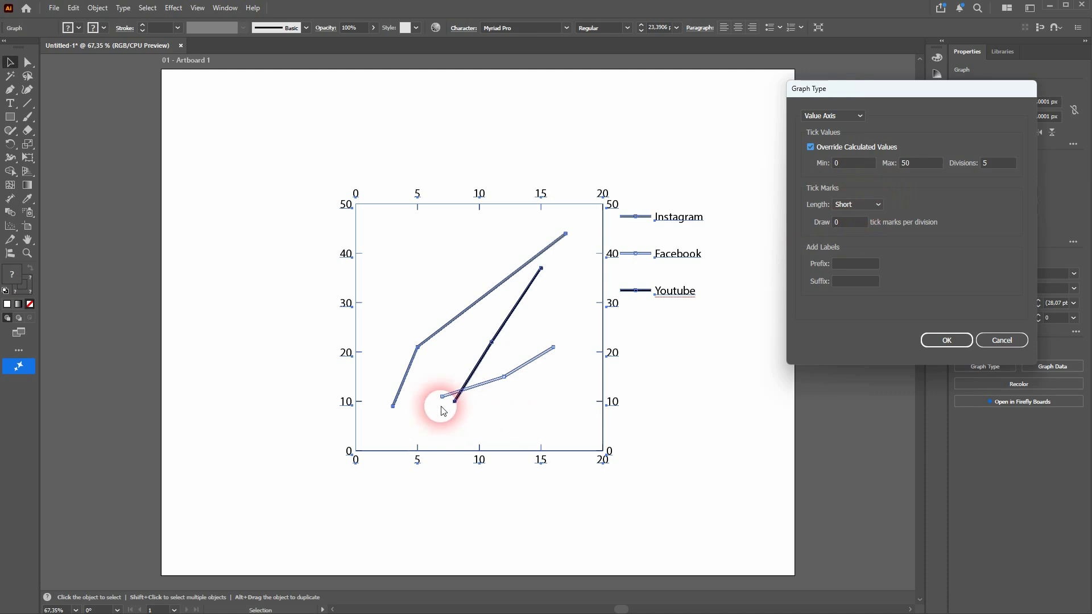
pyautogui.moveTo(853, 168); pyautogui.dragTo(828, 169)
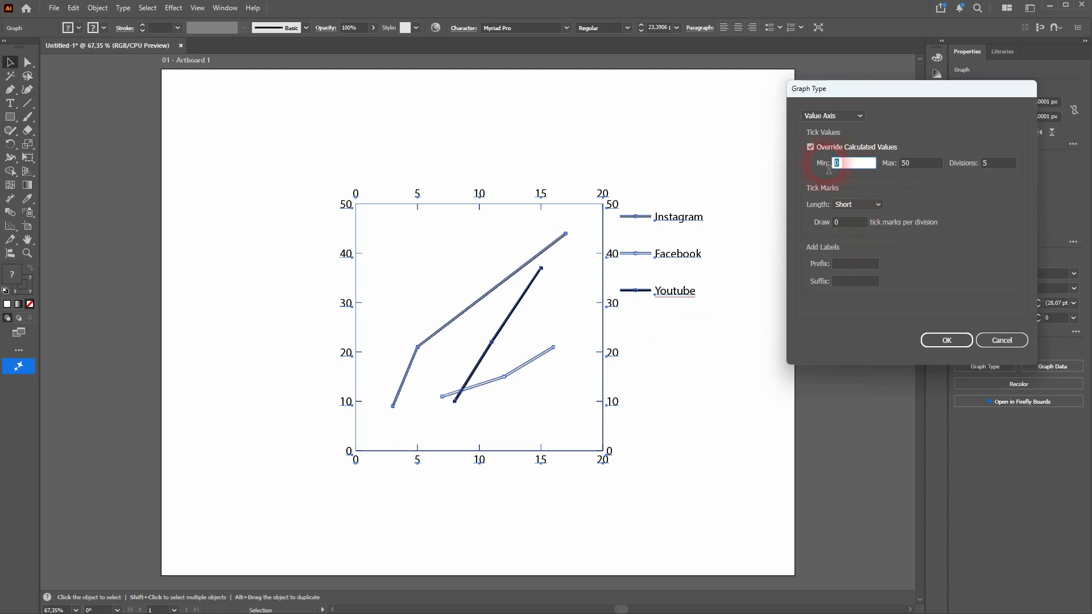
pyautogui.write('5')
pyautogui.moveTo(939, 166); pyautogui.dragTo(896, 168)
pyautogui.write('45')
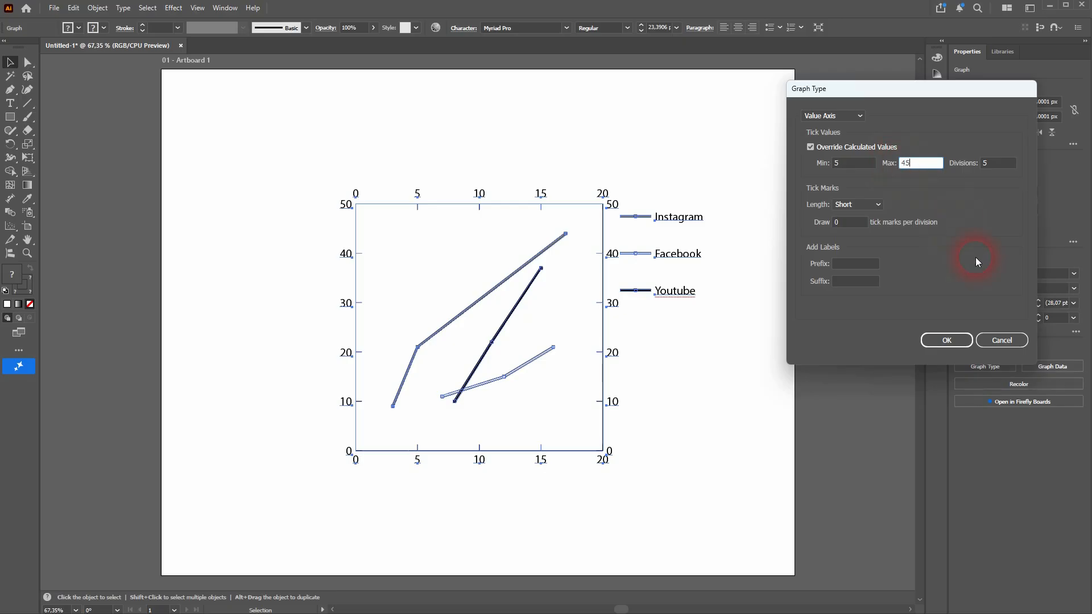
pyautogui.click(946, 340)
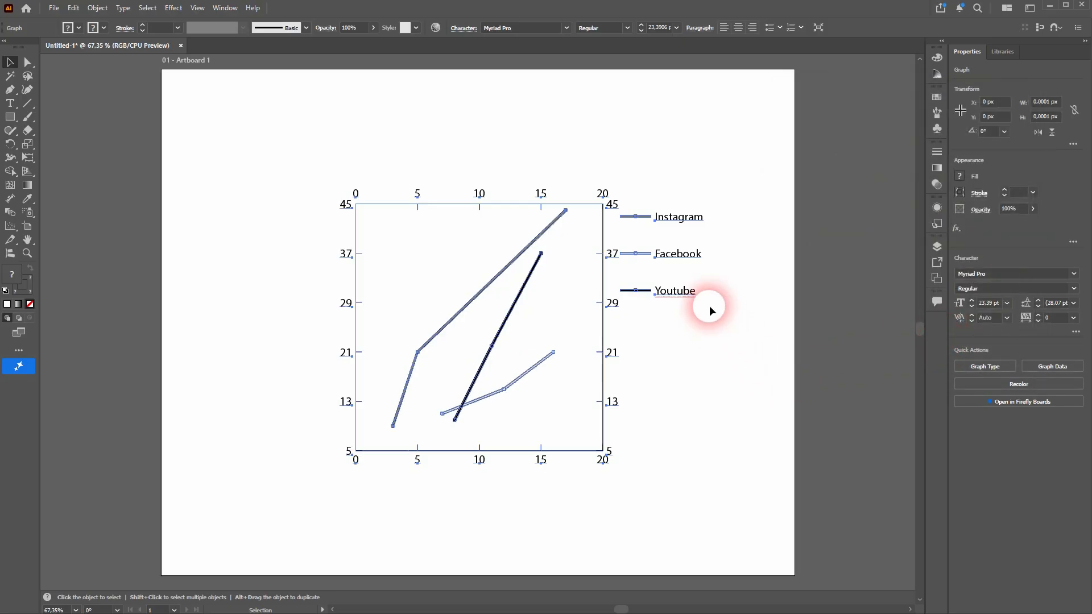
# Step: Set the value axis maximum to 50 and its tick mark length to Full Width
pyautogui.rightClick(680, 291)
pyautogui.click(730, 396)
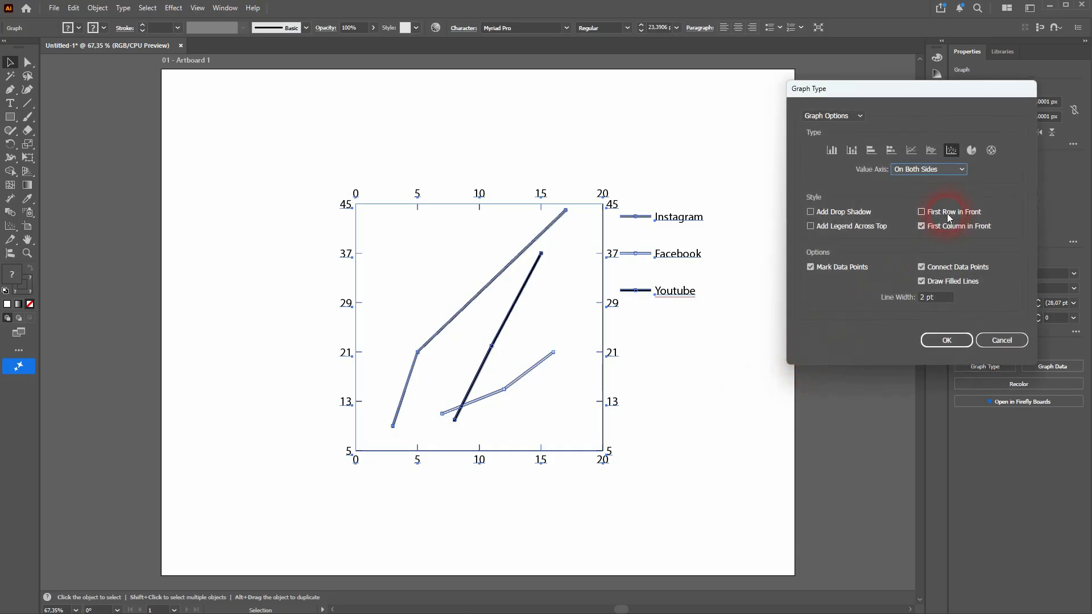
pyautogui.click(834, 116)
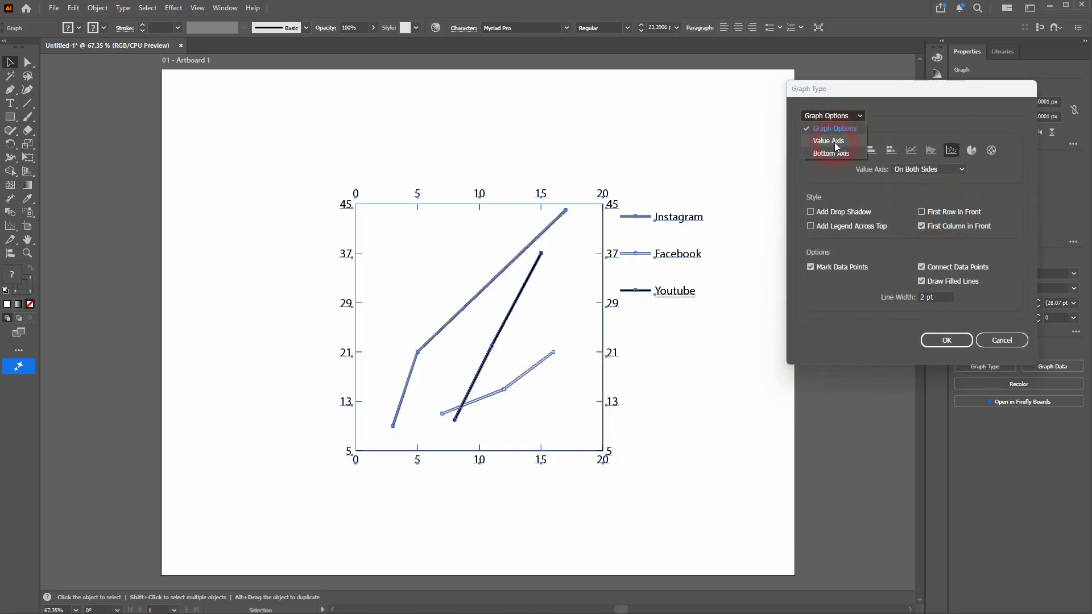
pyautogui.click(834, 142)
pyautogui.doubleClick(910, 163)
pyautogui.write('50')
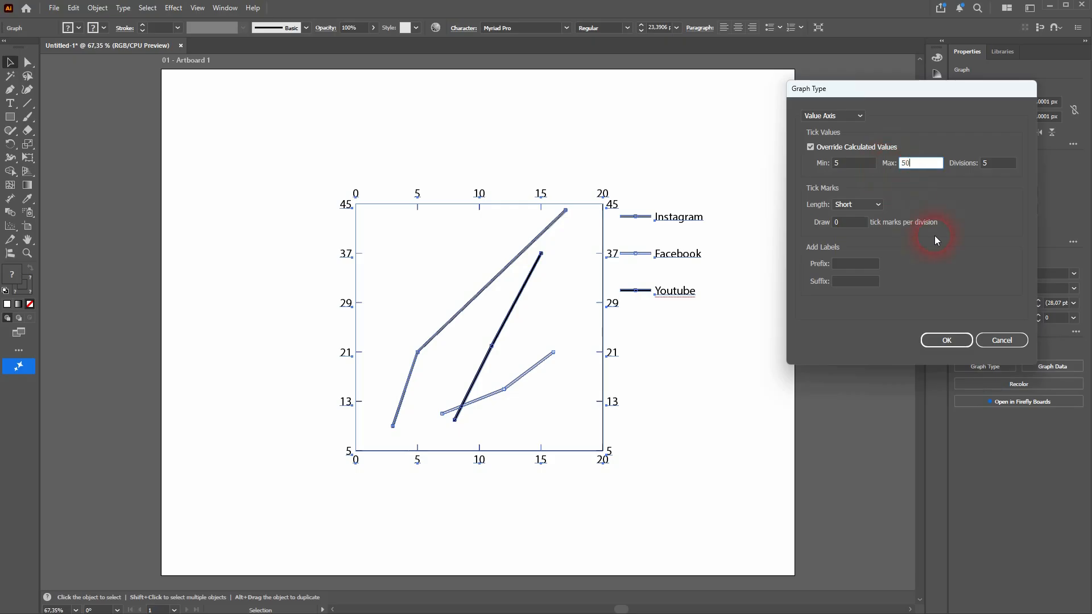
pyautogui.click(868, 205)
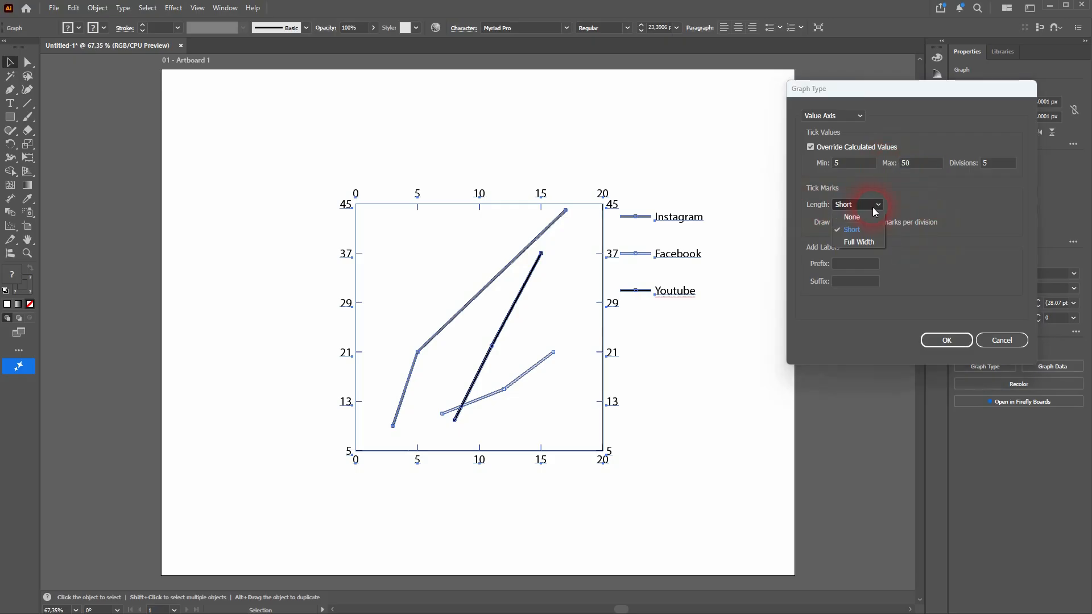
pyautogui.click(870, 241)
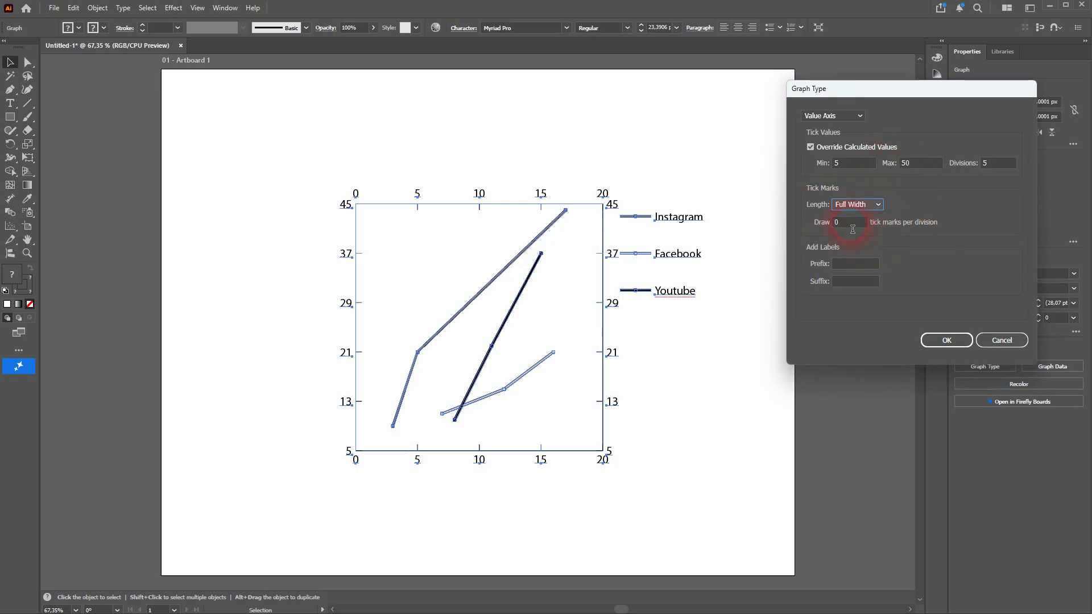
pyautogui.click(954, 340)
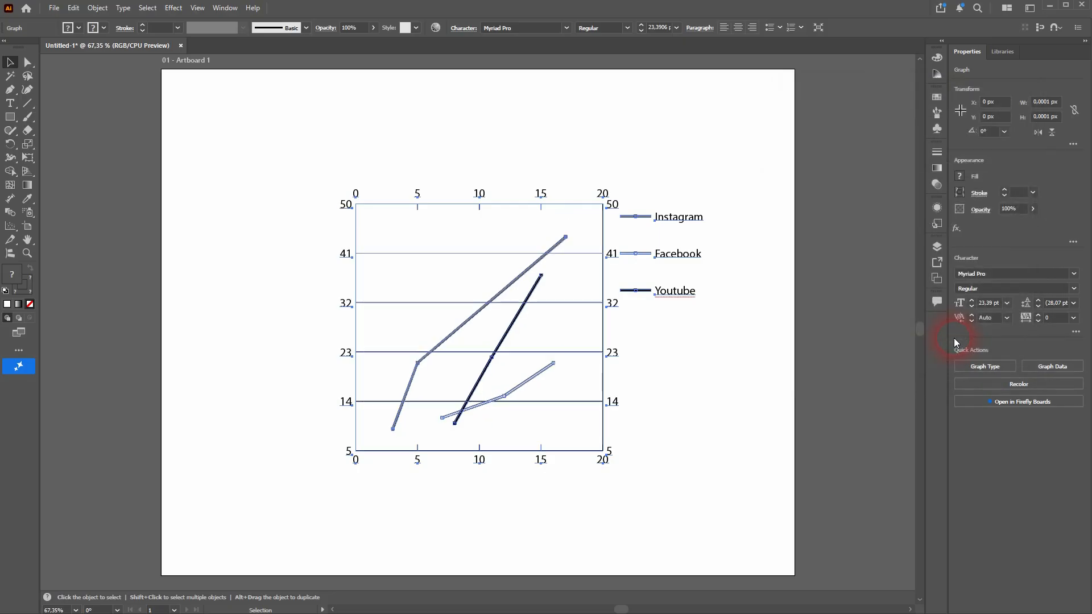
# Step: Set the value axis to draw 1 tick mark per division
pyautogui.rightClick(688, 294)
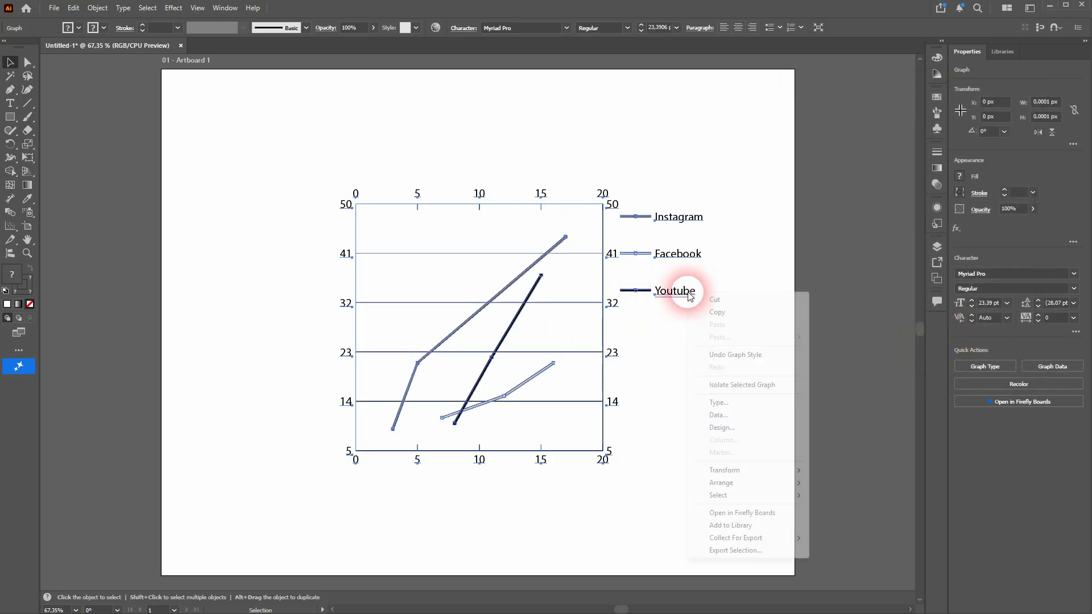
pyautogui.click(759, 405)
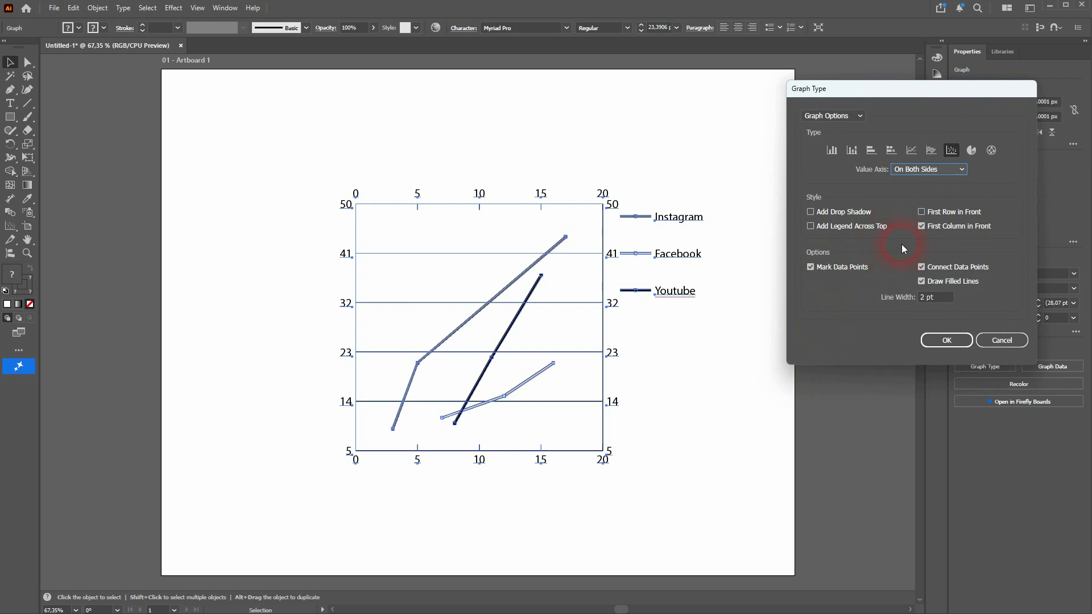
pyautogui.click(832, 117)
pyautogui.click(836, 142)
pyautogui.click(855, 221)
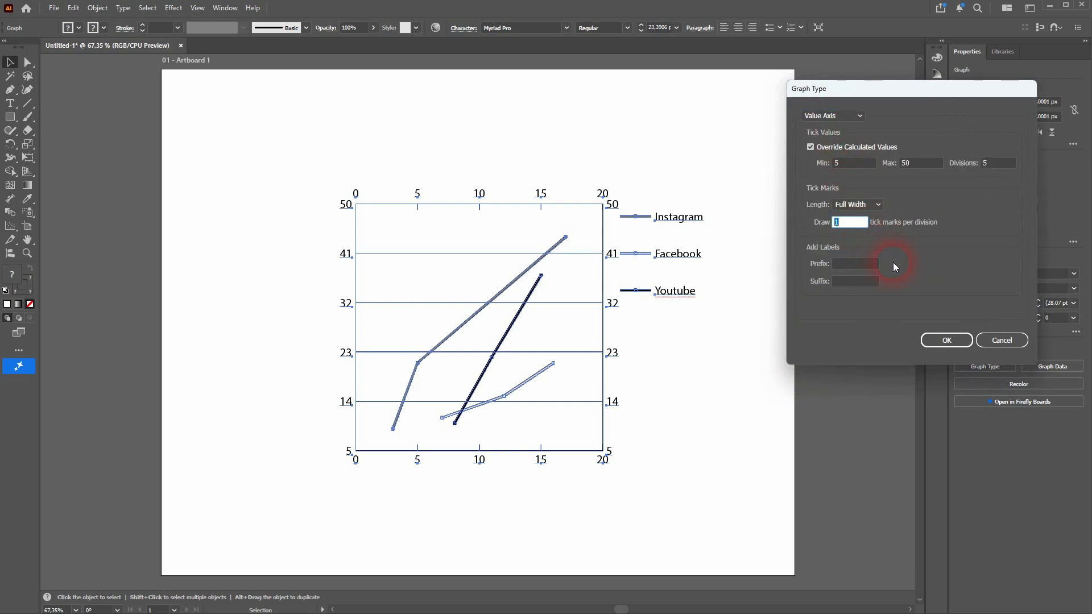
pyautogui.click(942, 340)
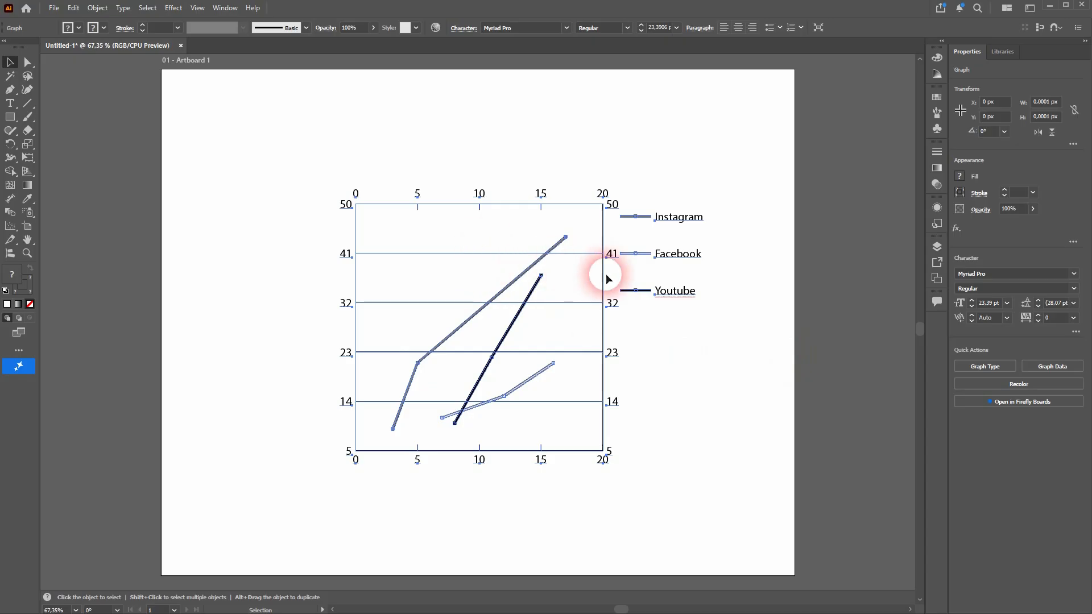
# Step: Set the value axis to draw 2 tick marks per division
pyautogui.rightClick(674, 291)
pyautogui.click(736, 399)
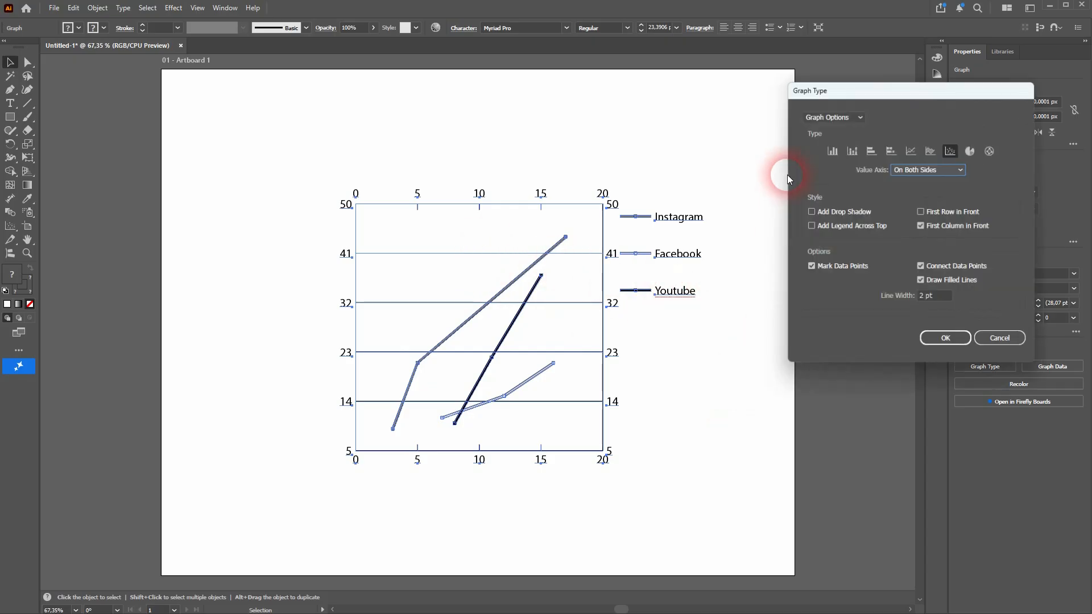
pyautogui.click(832, 116)
pyautogui.click(835, 131)
pyautogui.click(856, 225)
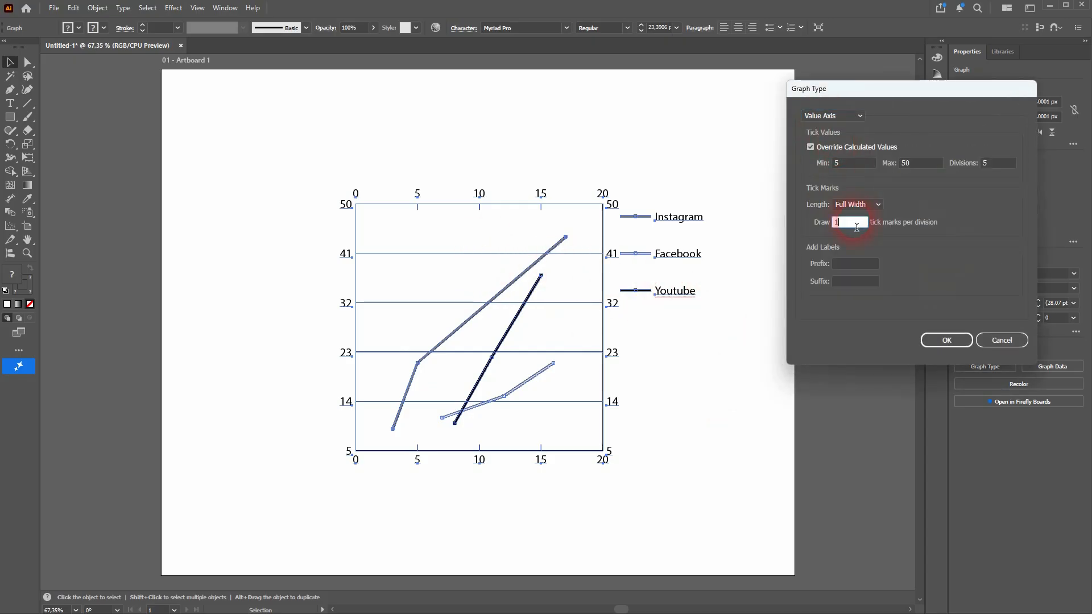
pyautogui.write('2')
pyautogui.click(945, 340)
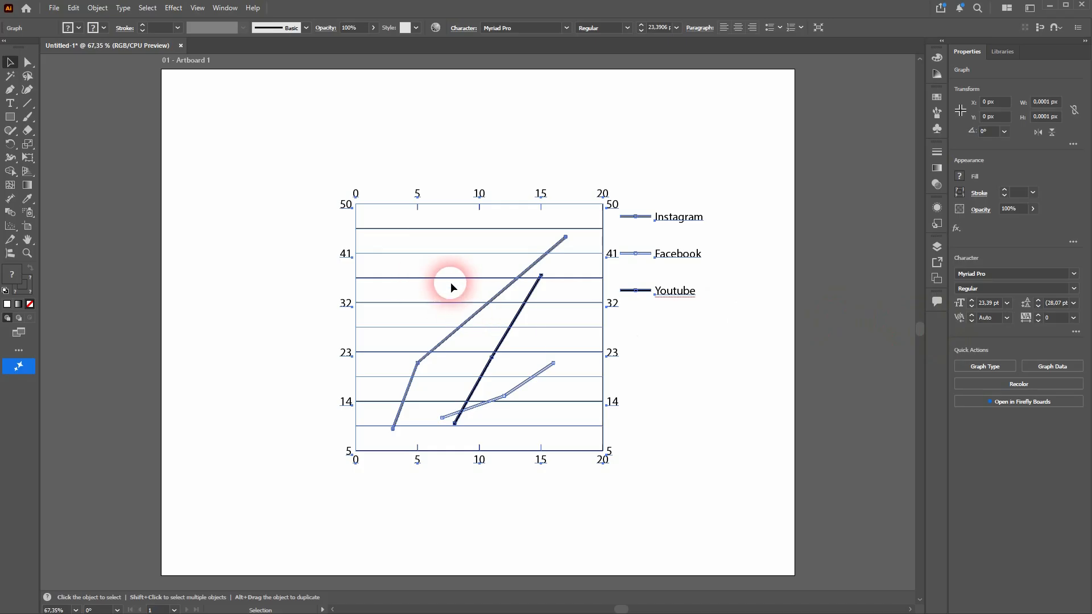
# Step: Add the prefix $ to the value axis labels
pyautogui.rightClick(677, 293)
pyautogui.click(738, 406)
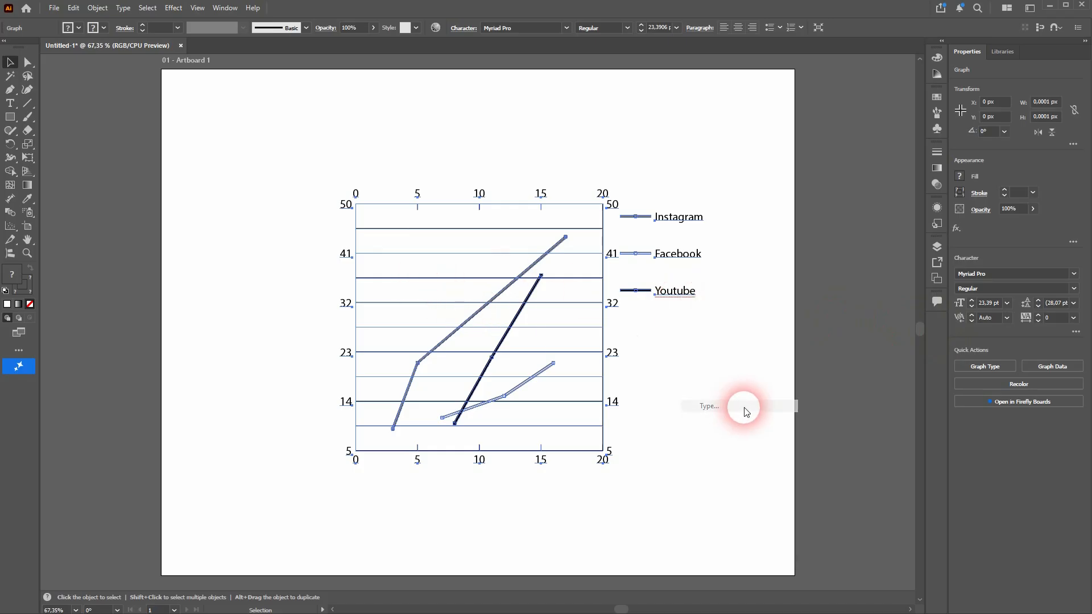
pyautogui.click(840, 119)
pyautogui.click(847, 139)
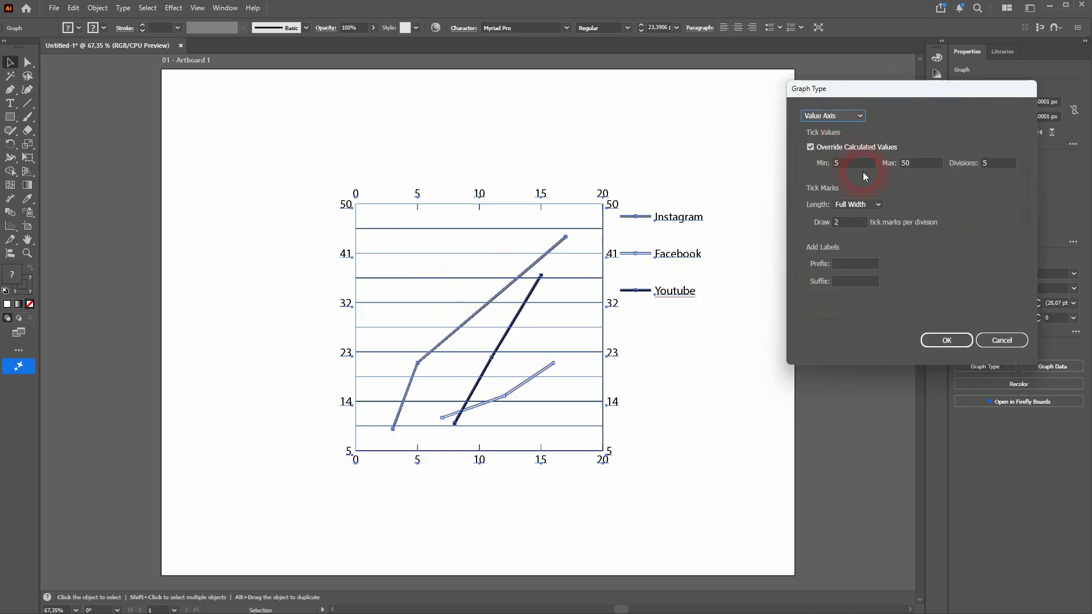
pyautogui.click(844, 267)
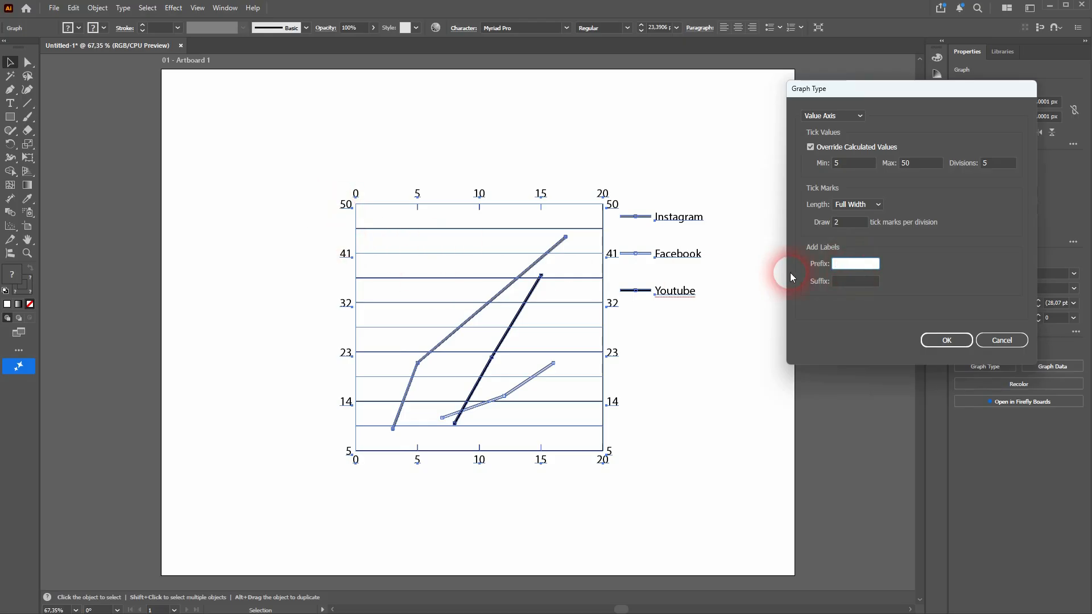
pyautogui.write('$')
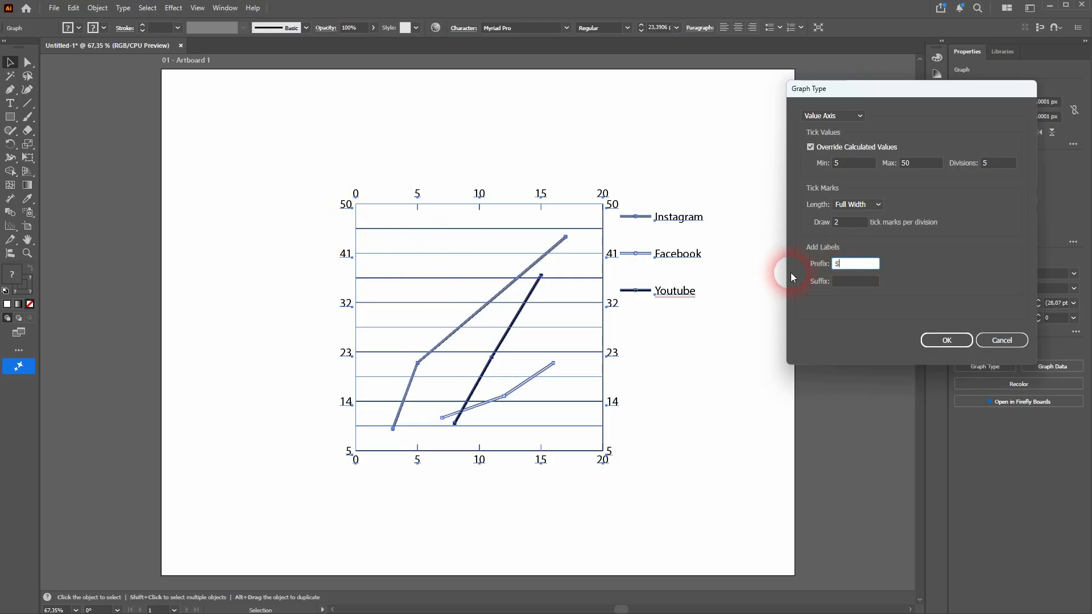
pyautogui.click(948, 341)
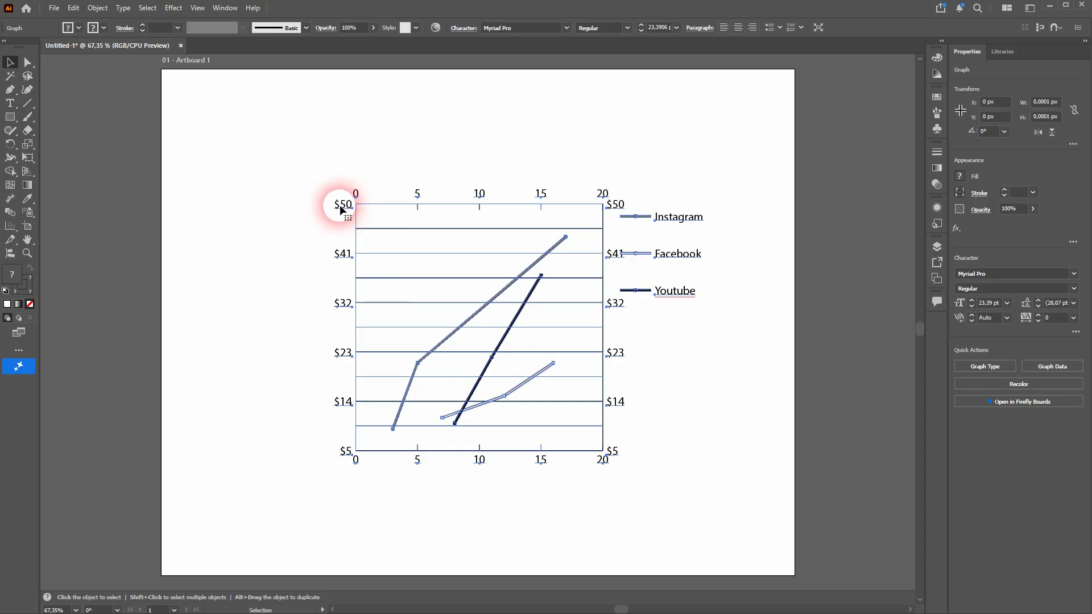
# Step: Set the graph's value axis to On Left Side in the graph options
pyautogui.rightClick(687, 291)
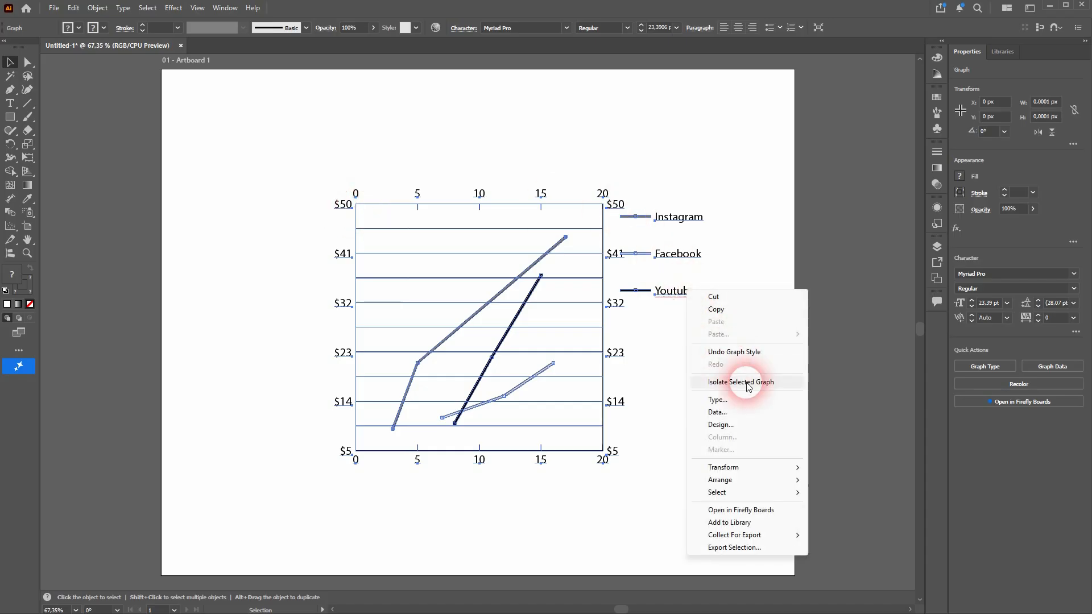
pyautogui.click(758, 399)
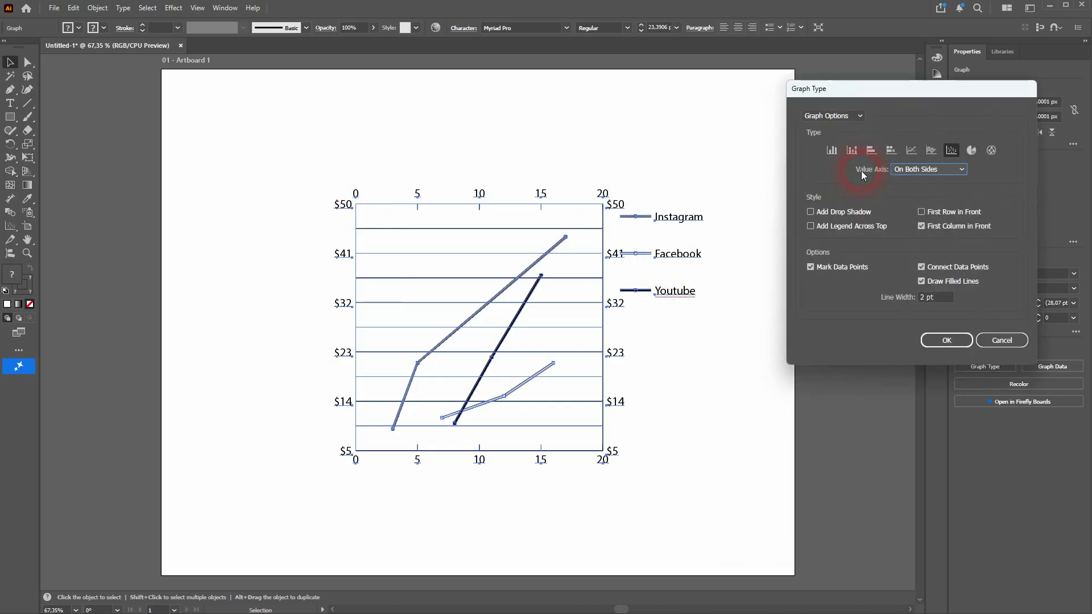
pyautogui.click(845, 118)
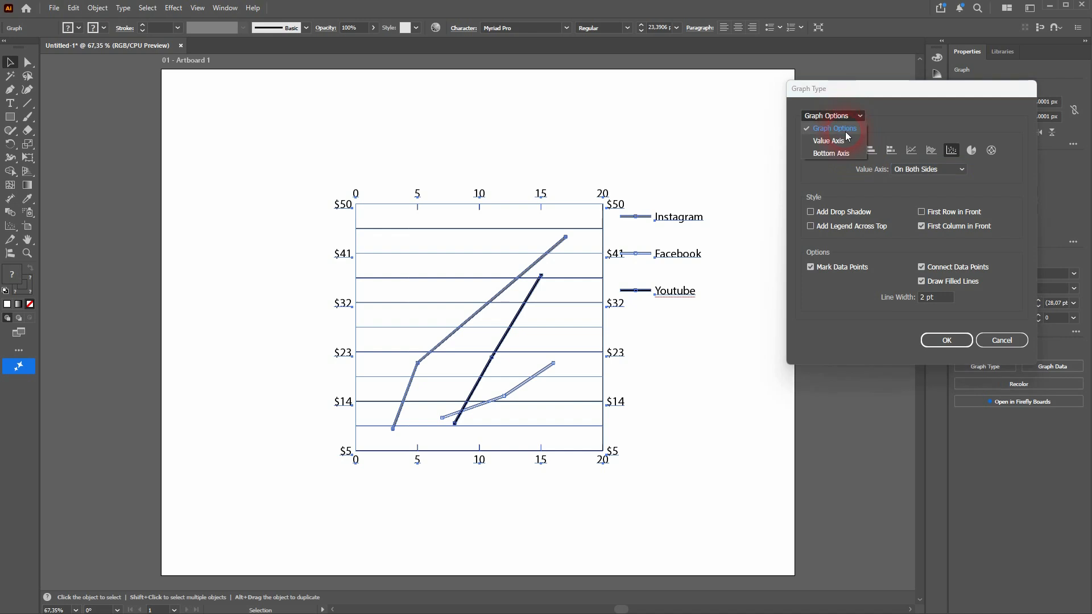
pyautogui.click(845, 138)
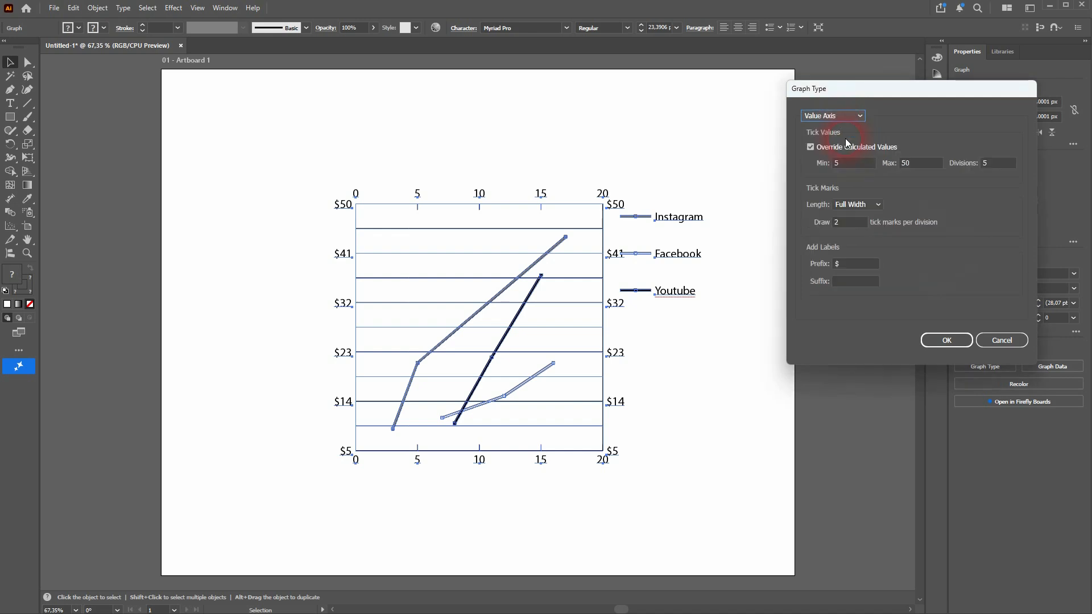
pyautogui.click(843, 116)
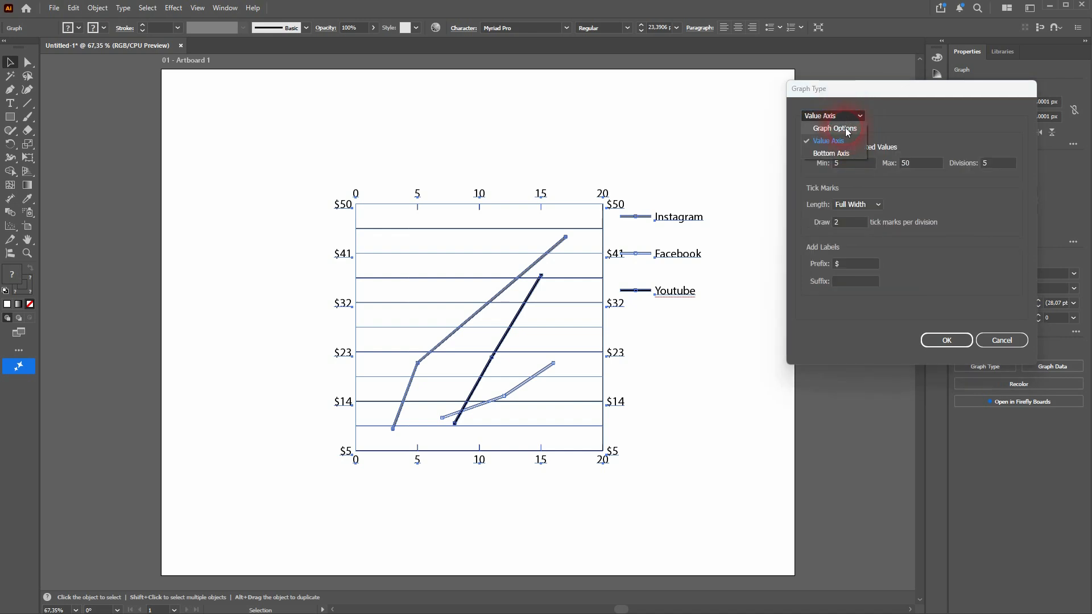
pyautogui.click(844, 128)
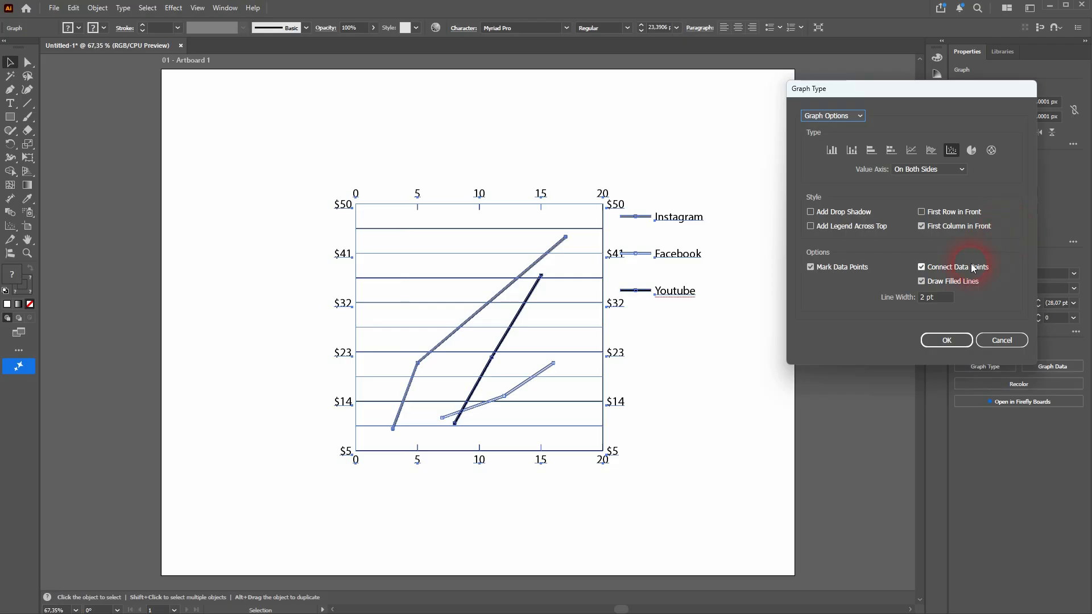
pyautogui.click(921, 281)
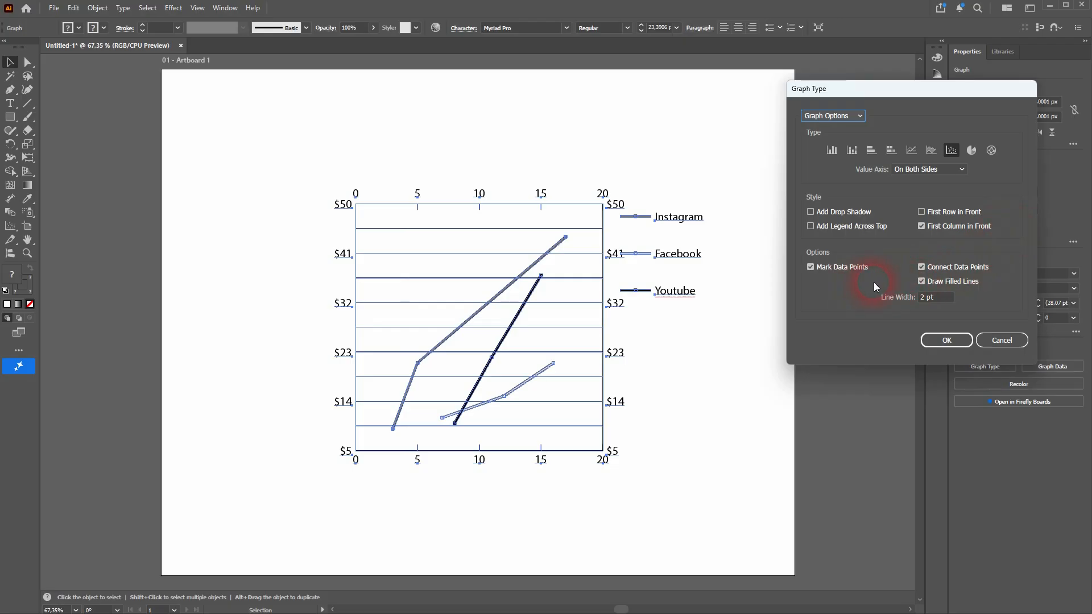
pyautogui.click(920, 170)
pyautogui.click(922, 179)
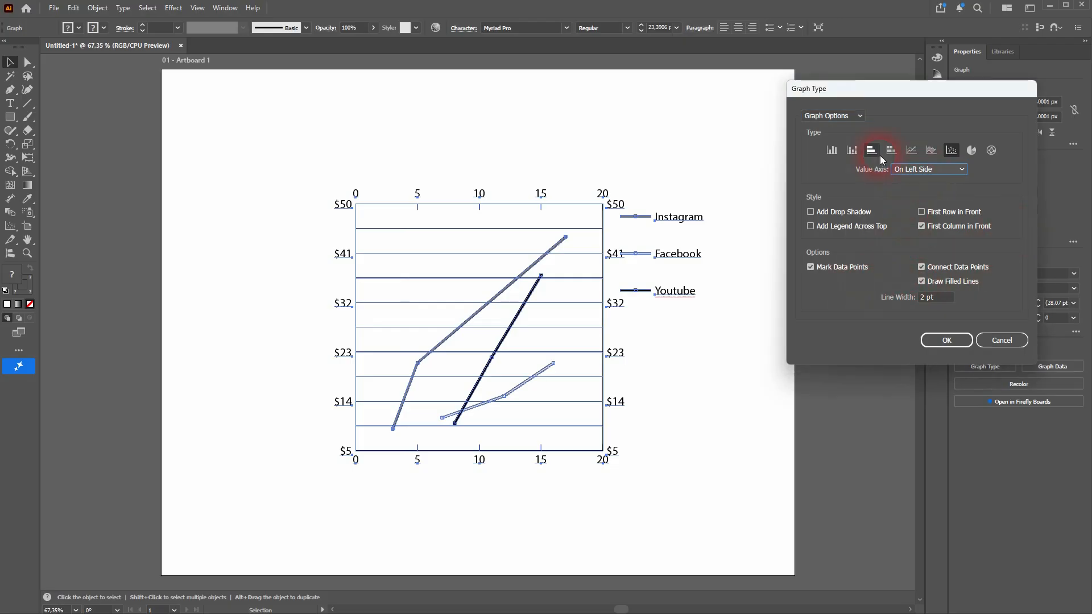
# Step: Override the bottom axis's calculated values with a minimum of 2 and set its tick mark length to Full Width
pyautogui.click(838, 115)
pyautogui.click(838, 149)
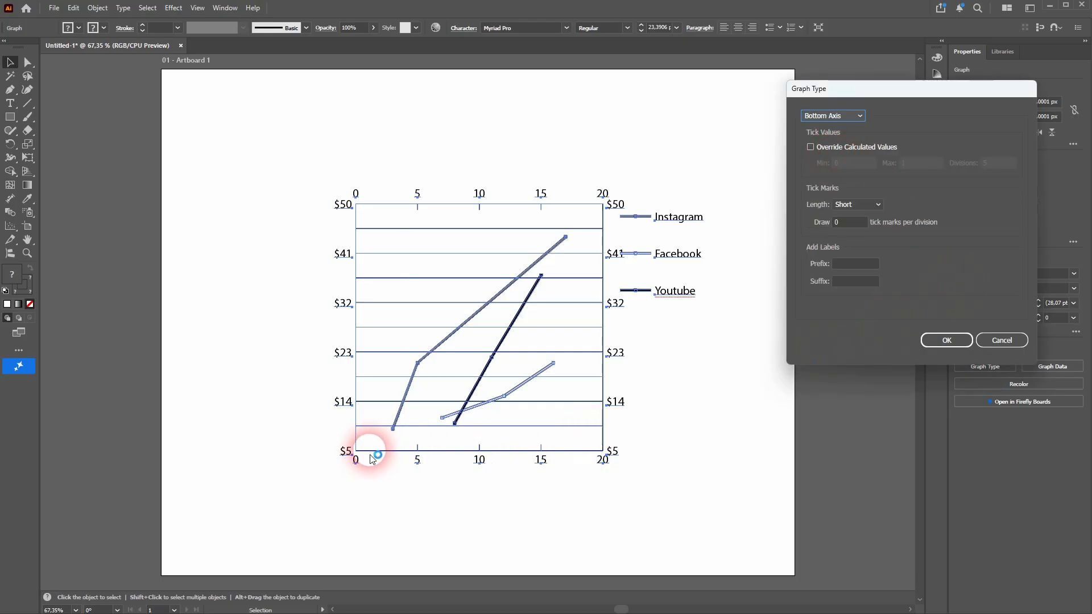
pyautogui.click(828, 149)
pyautogui.click(847, 164)
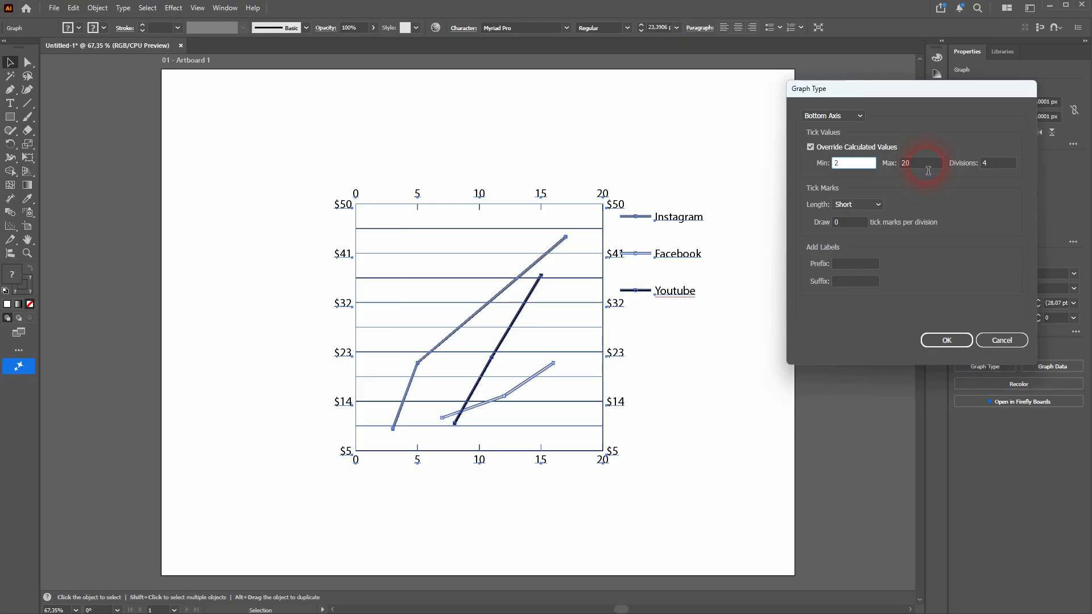
pyautogui.click(878, 206)
pyautogui.click(859, 241)
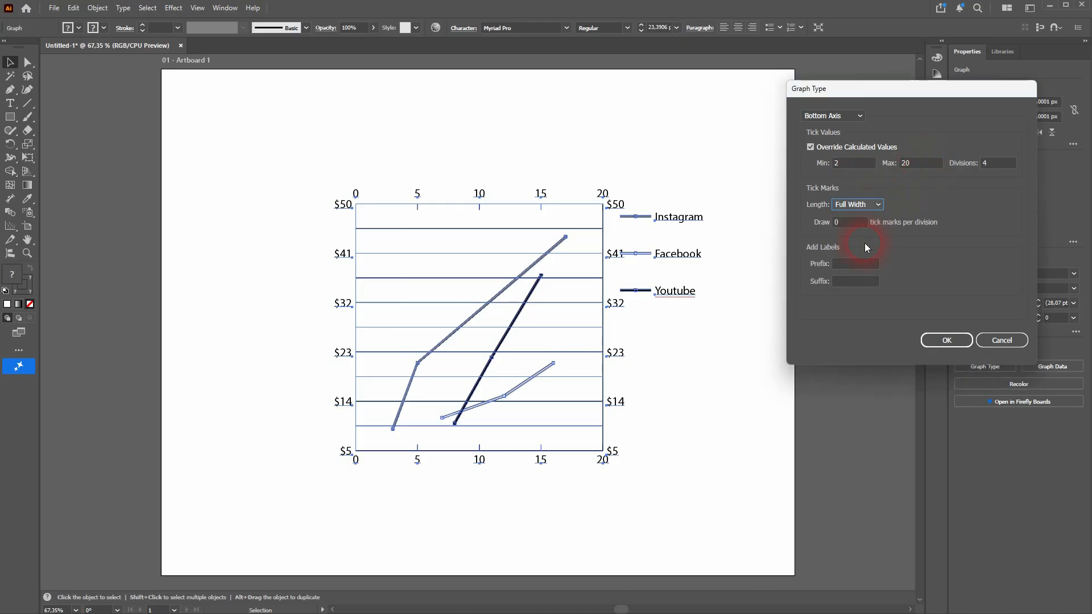
pyautogui.click(946, 340)
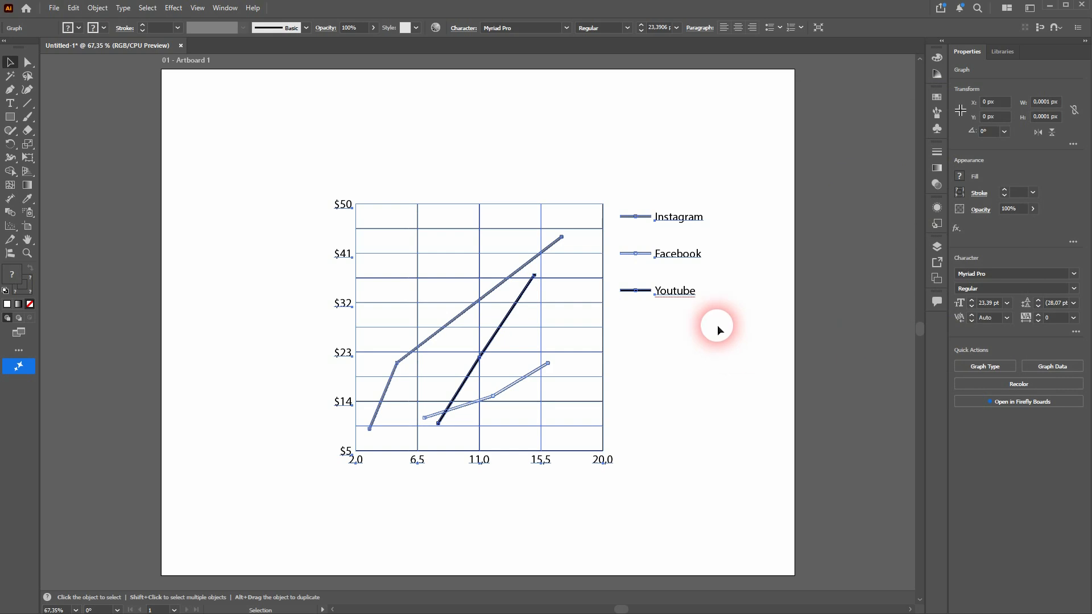
# Step: Set the bottom axis to draw 2 tick marks per division and change its maximum to 18
pyautogui.rightClick(676, 292)
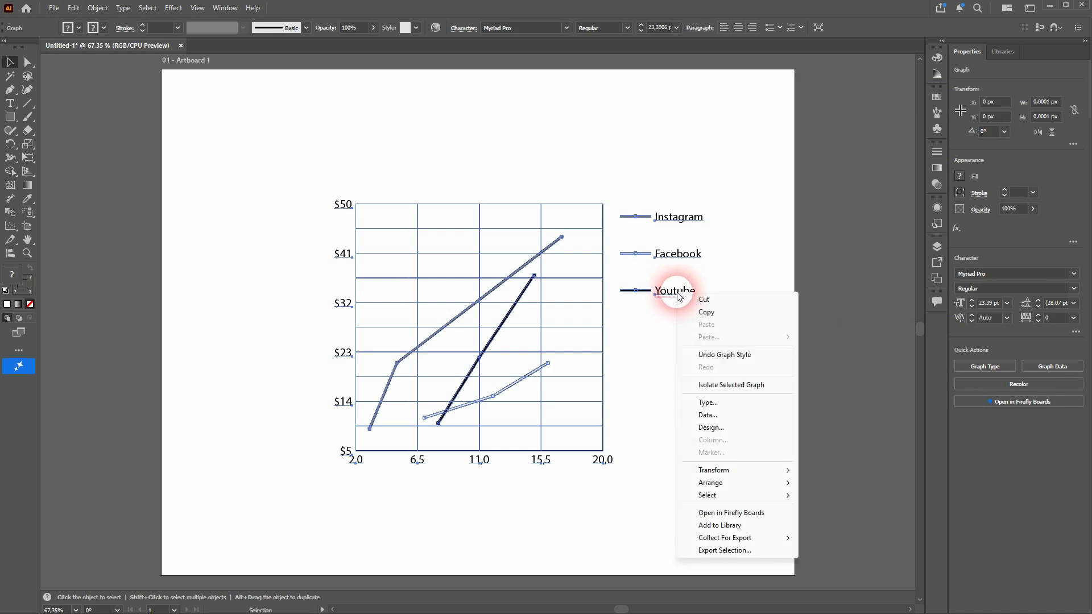
pyautogui.click(739, 402)
pyautogui.click(847, 117)
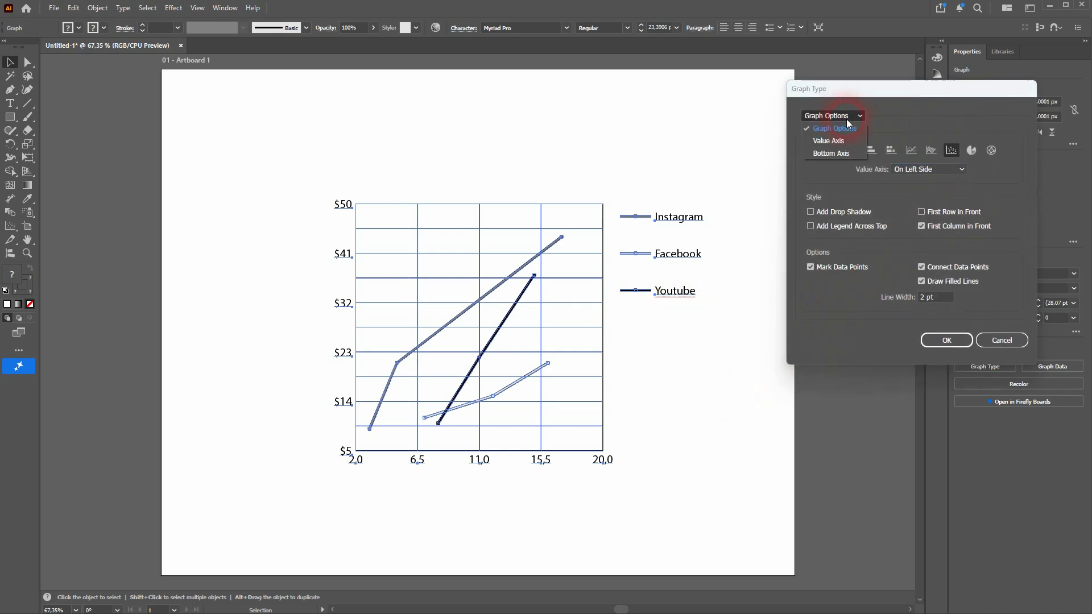
pyautogui.click(831, 154)
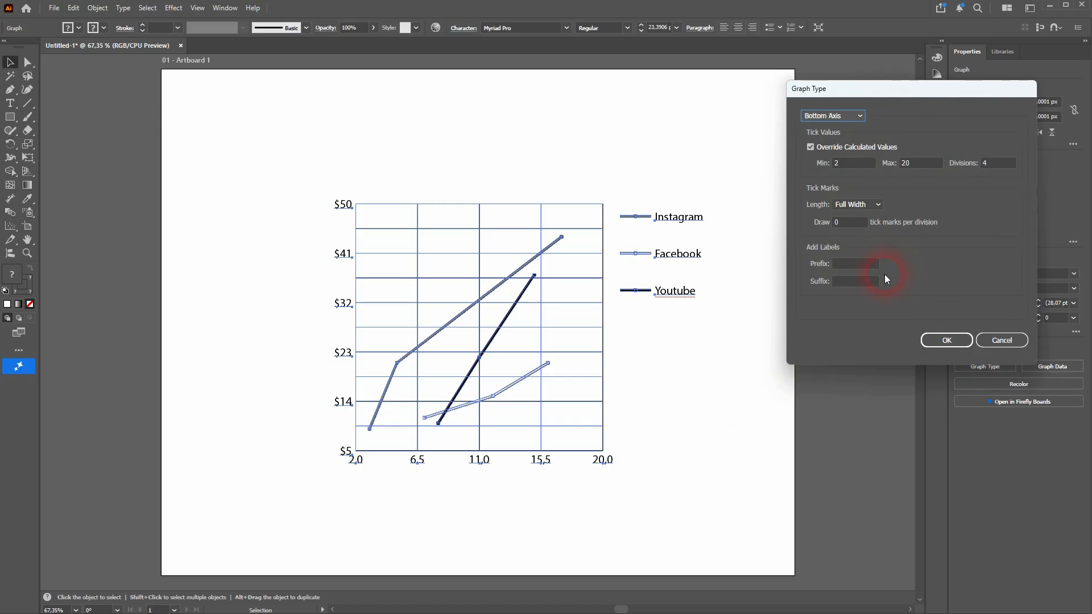
pyautogui.click(851, 223)
pyautogui.press('Up')
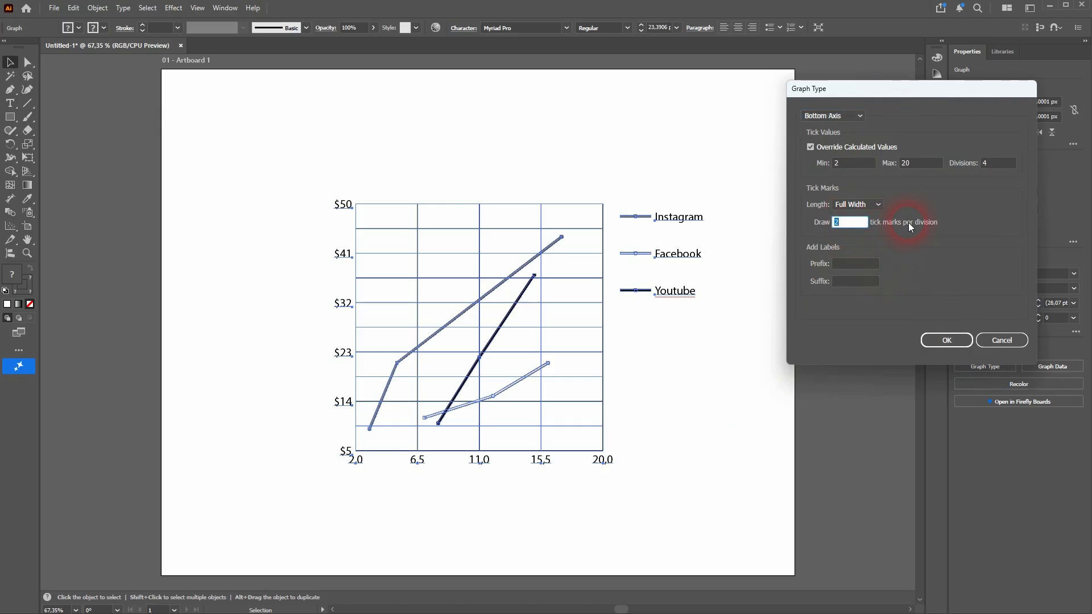
pyautogui.click(895, 166)
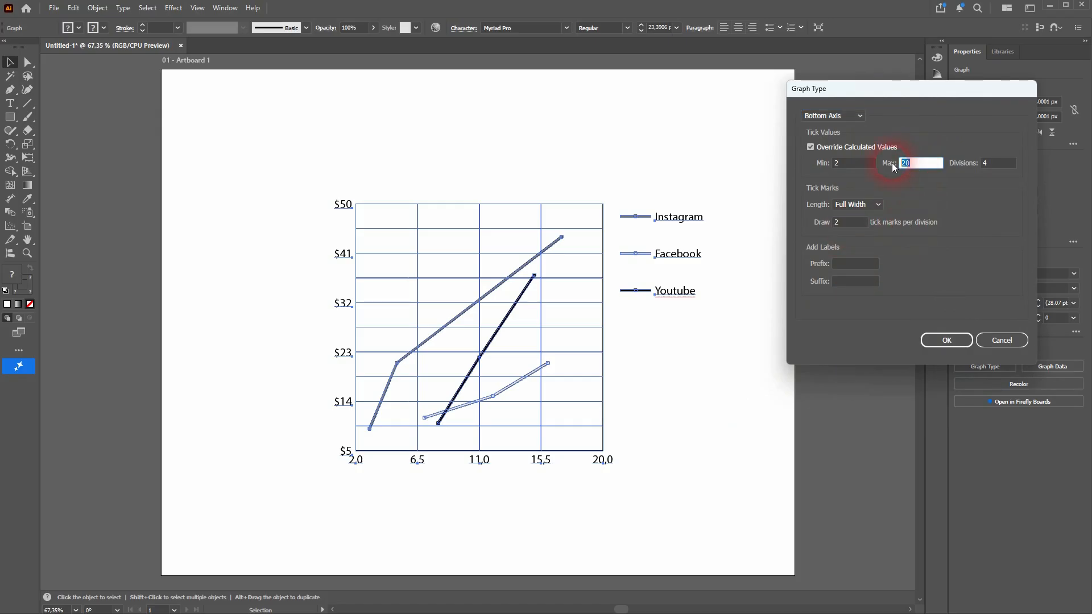
pyautogui.write('18')
pyautogui.click(954, 347)
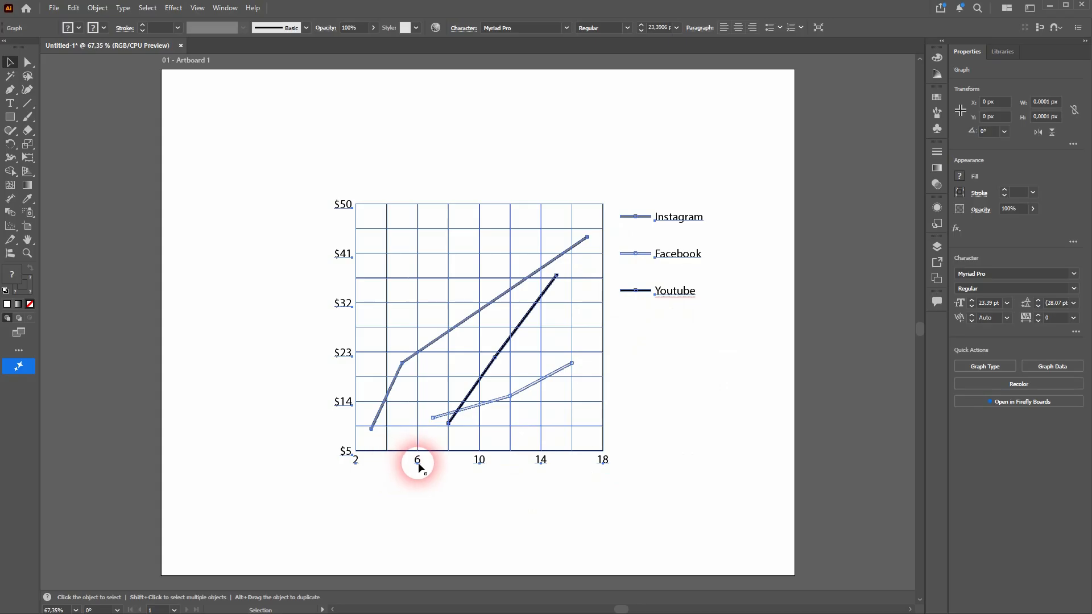
# Step: Set the bottom axis range to a minimum of 0 and a maximum of 20 with 4 divisions
pyautogui.rightClick(677, 295)
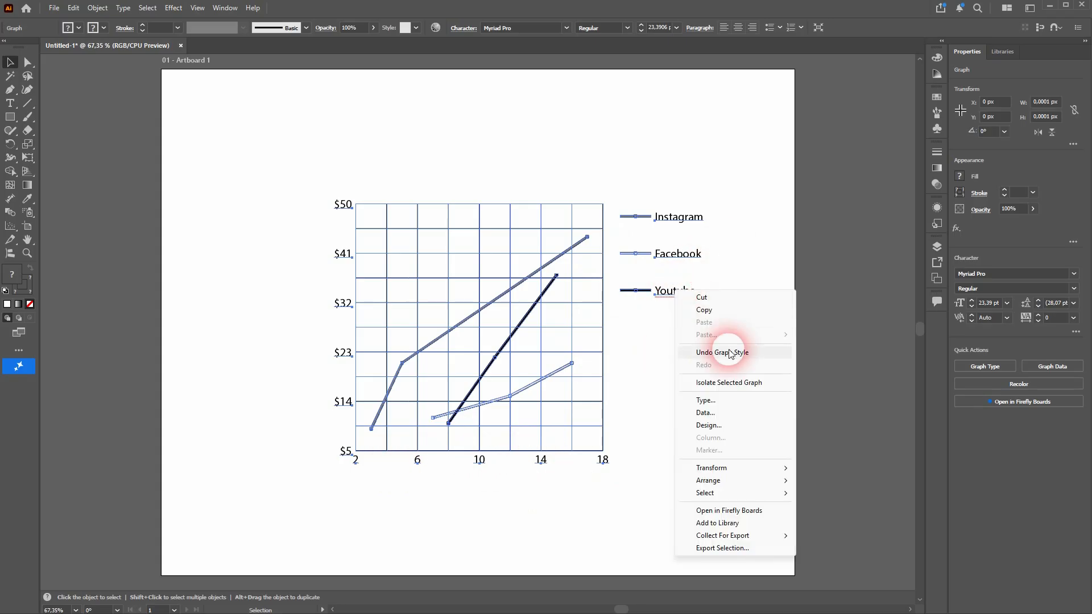
pyautogui.click(753, 402)
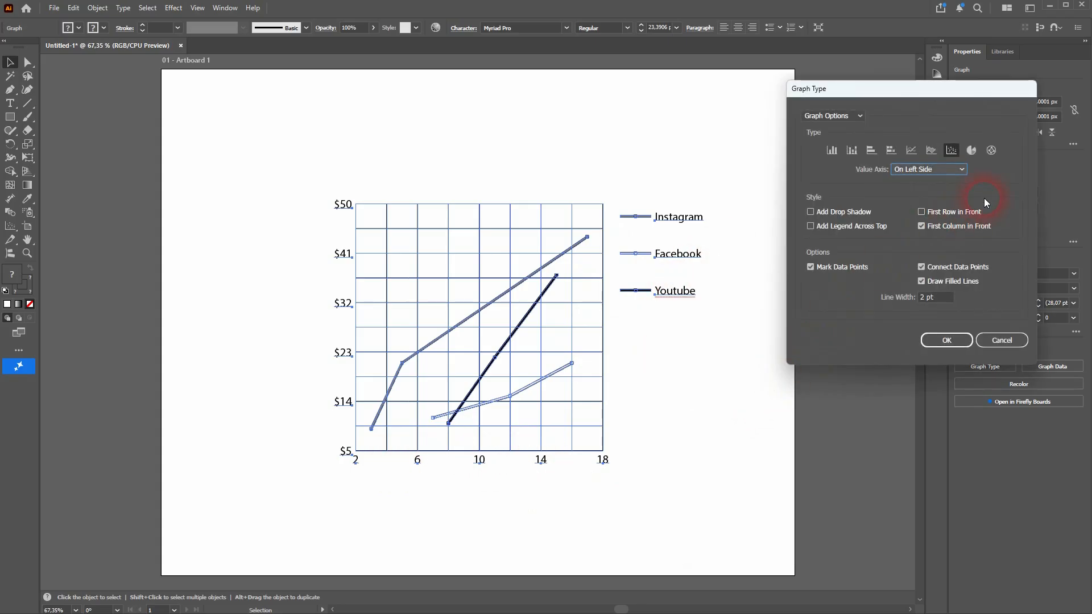
pyautogui.click(838, 115)
pyautogui.click(838, 152)
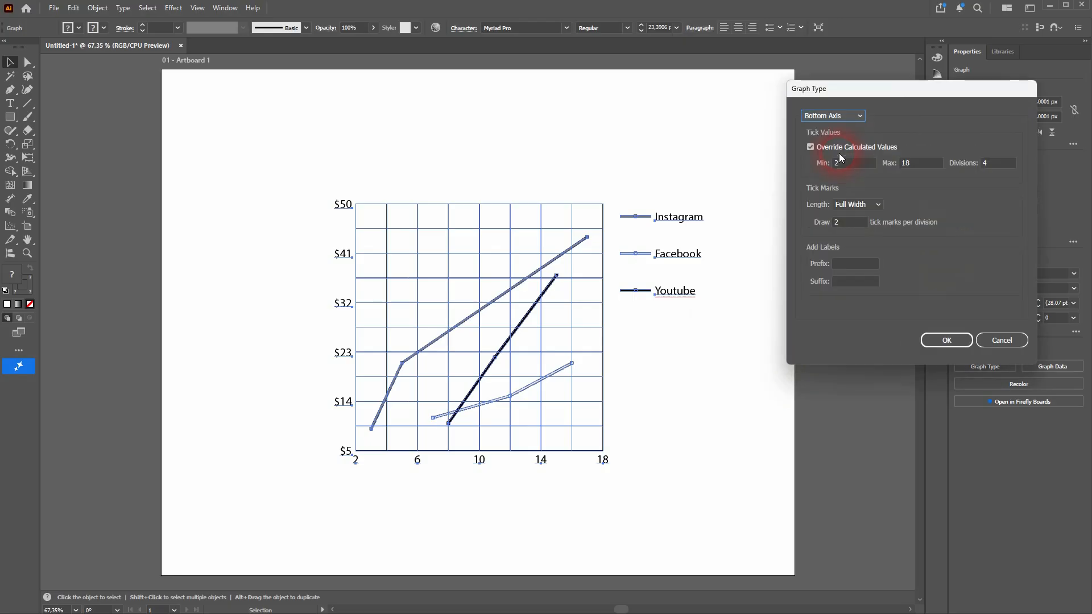
pyautogui.click(970, 169)
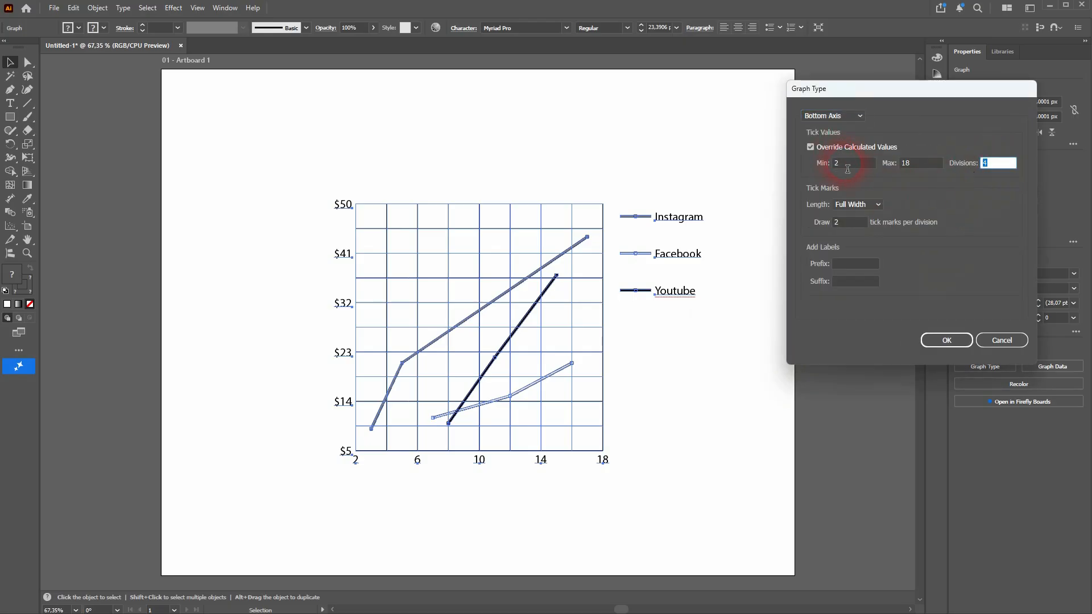
pyautogui.click(847, 166)
pyautogui.click(892, 166)
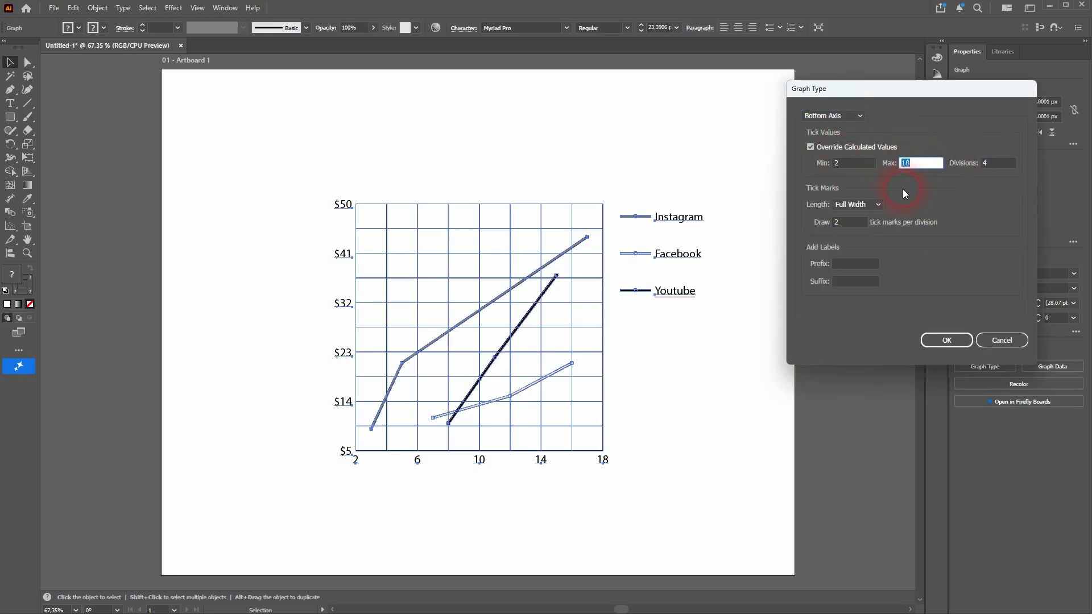
pyautogui.click(822, 169)
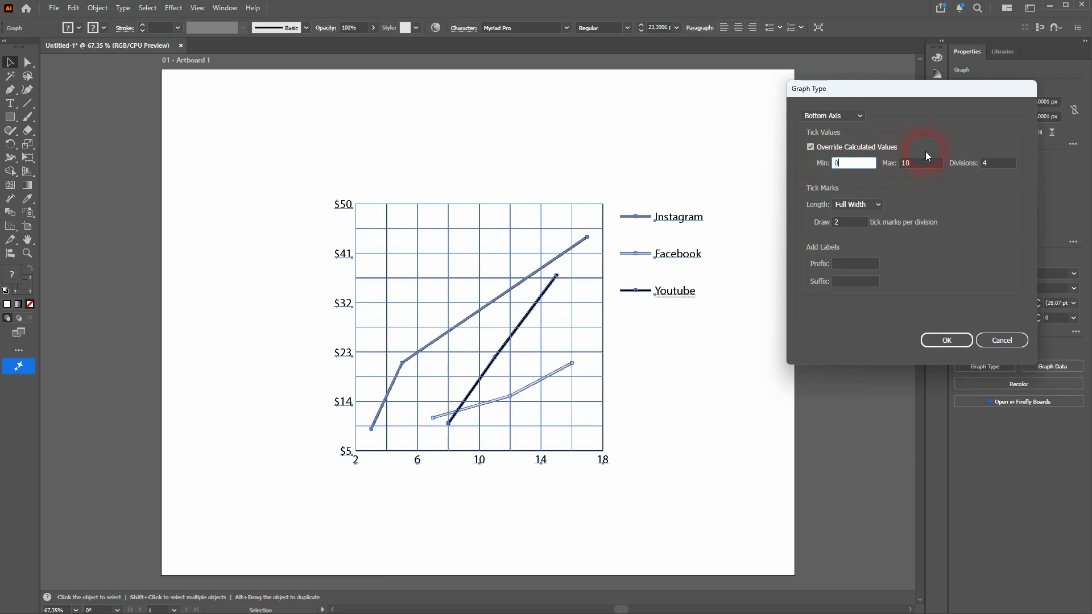
pyautogui.write('0')
pyautogui.click(919, 168)
pyautogui.click(1006, 170)
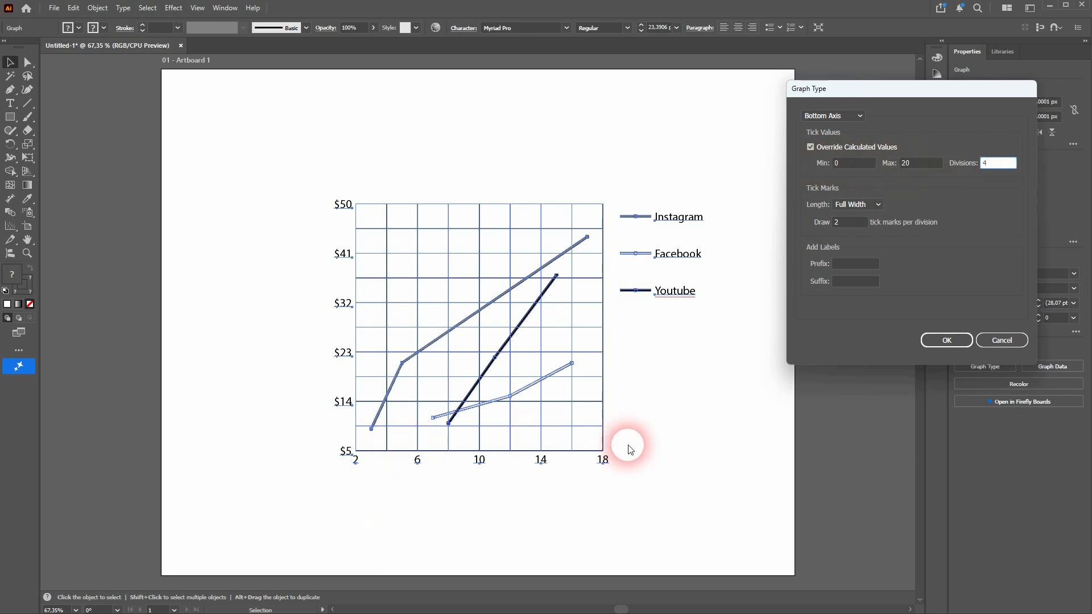
pyautogui.click(946, 340)
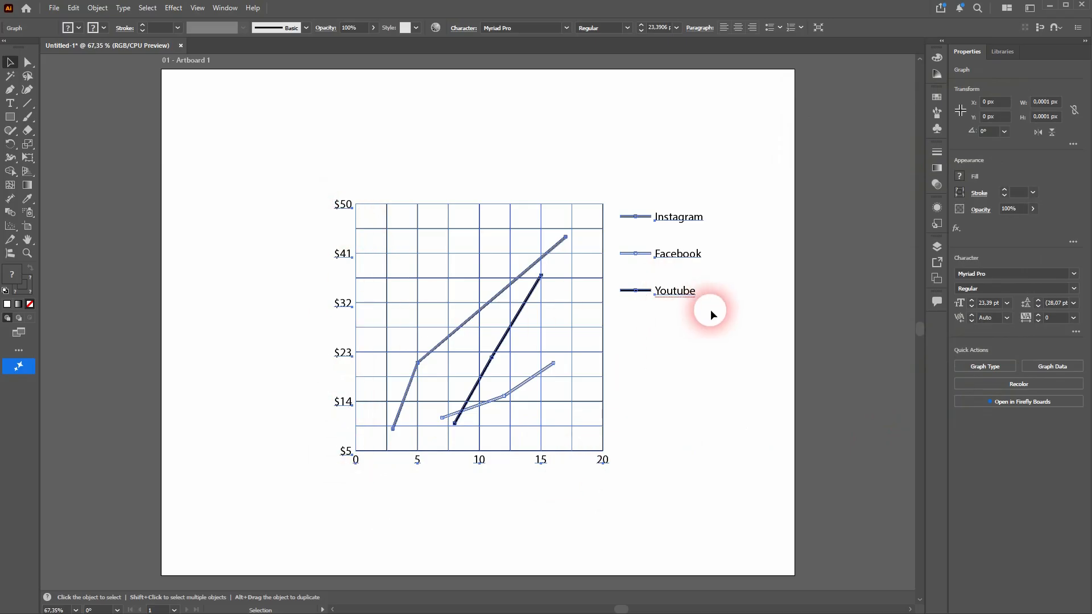
# Step: Set the minimum of the graph's value axis to 0
pyautogui.rightClick(675, 289)
pyautogui.click(728, 395)
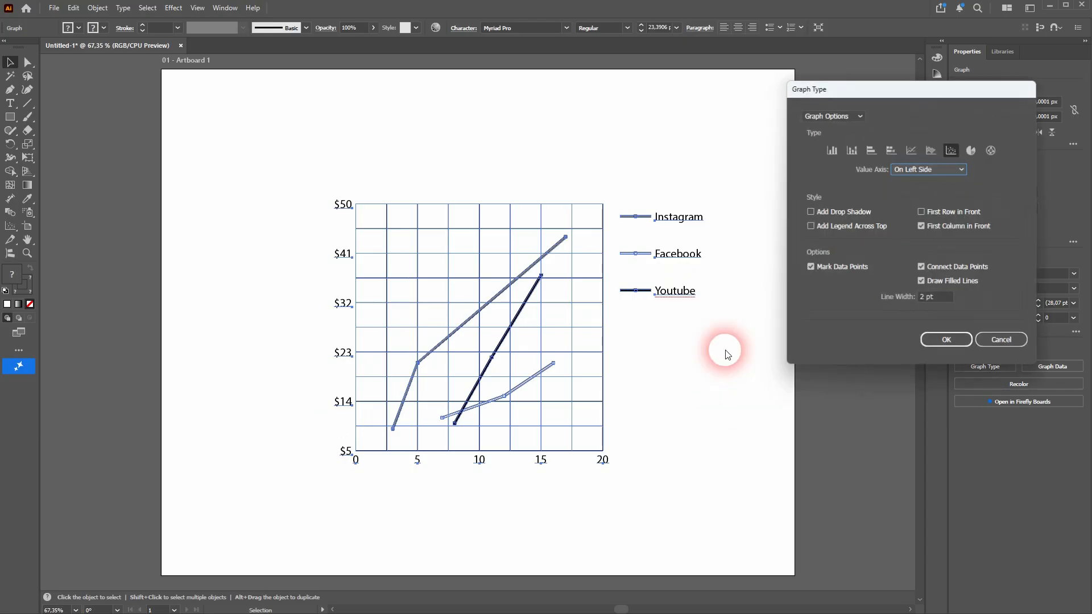
pyautogui.click(849, 117)
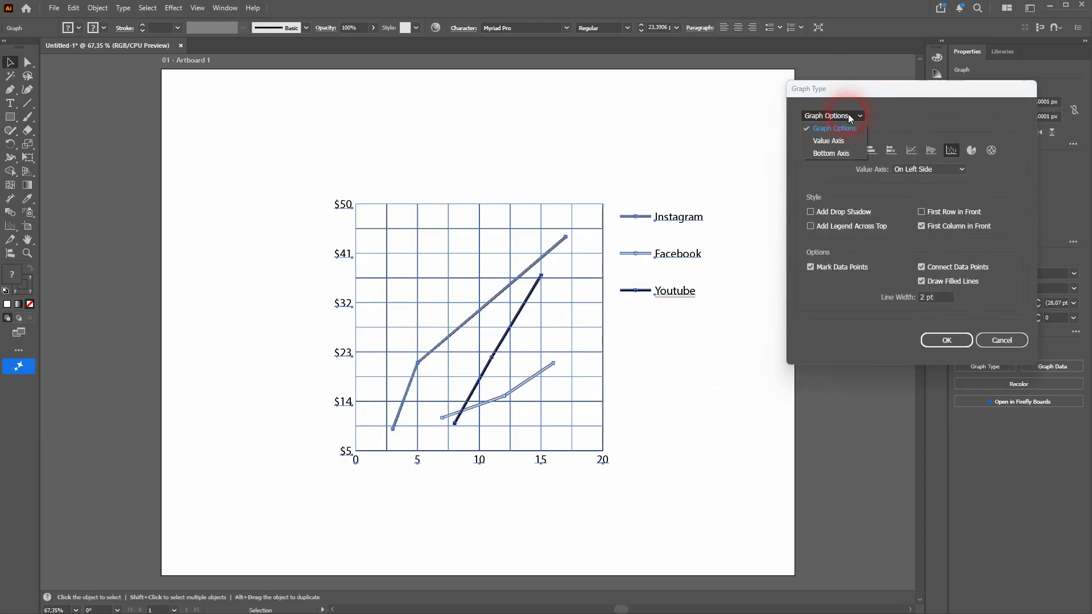
pyautogui.click(846, 150)
pyautogui.click(1000, 170)
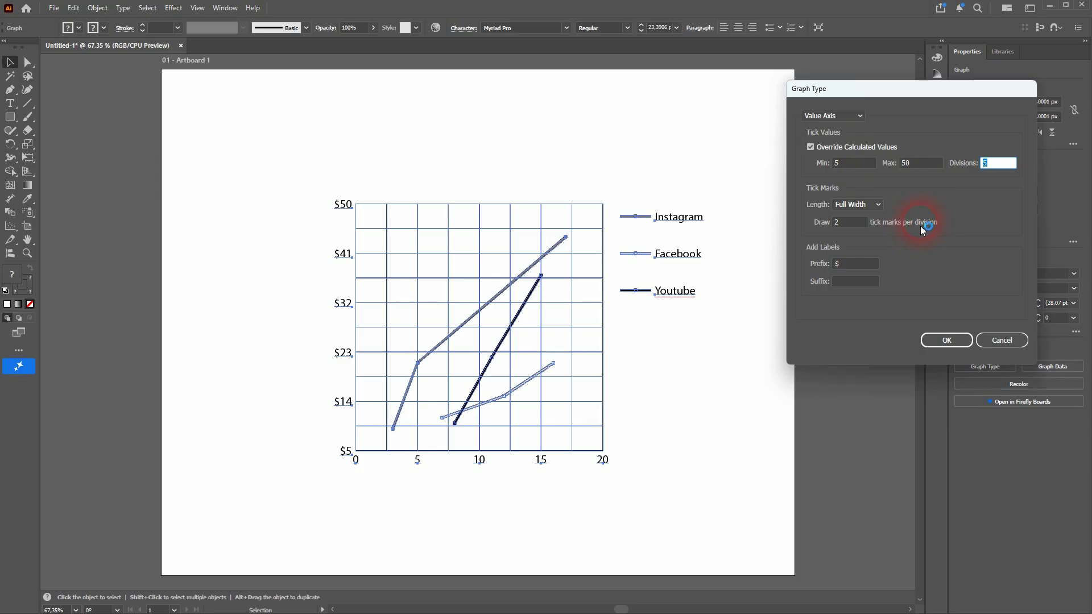
pyautogui.click(846, 170)
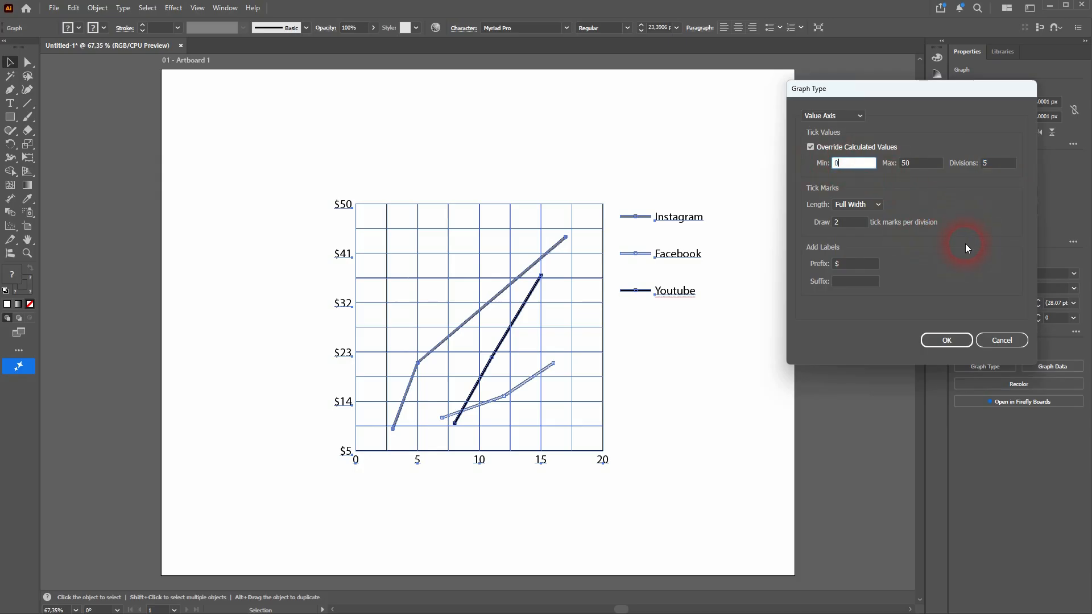
pyautogui.write('0')
pyautogui.click(946, 340)
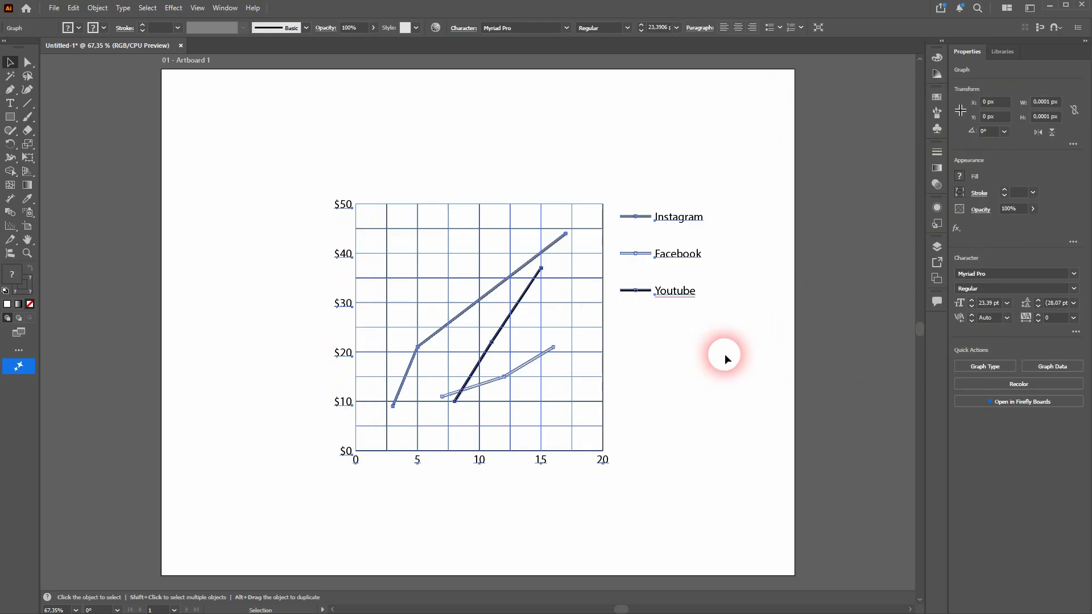
# Step: Add the prefix Year to the bottom axis labels and deselect the graph
pyautogui.rightClick(682, 294)
pyautogui.click(748, 405)
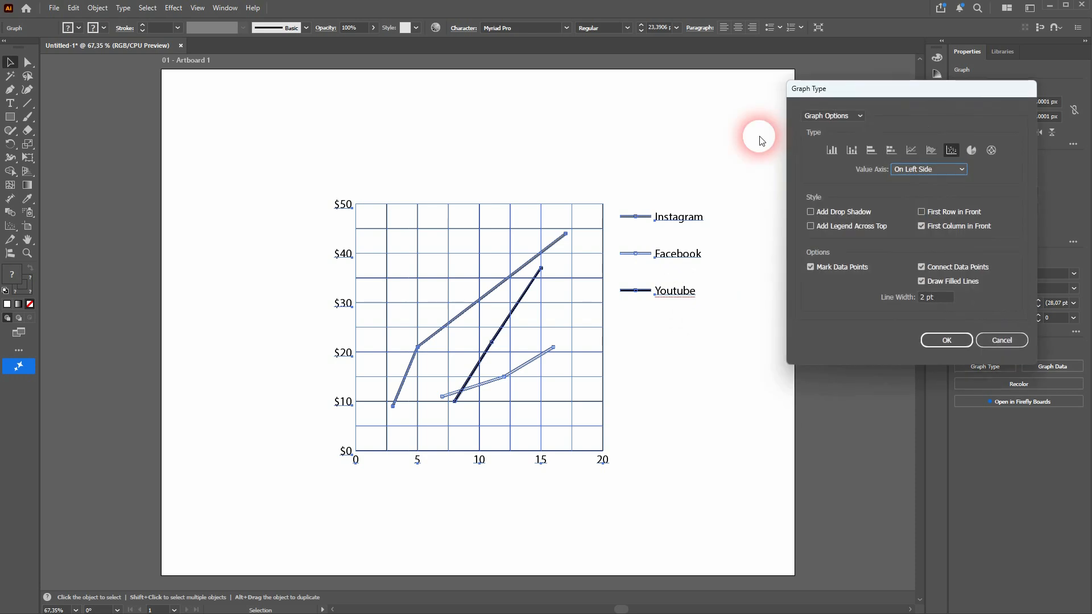
pyautogui.click(861, 115)
pyautogui.click(840, 158)
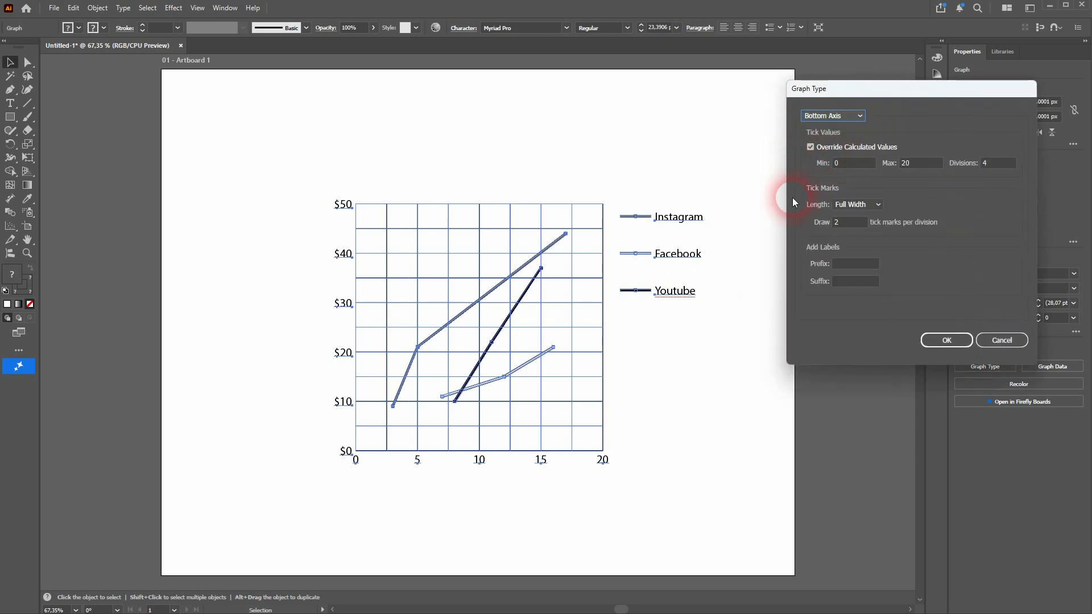
pyautogui.click(858, 267)
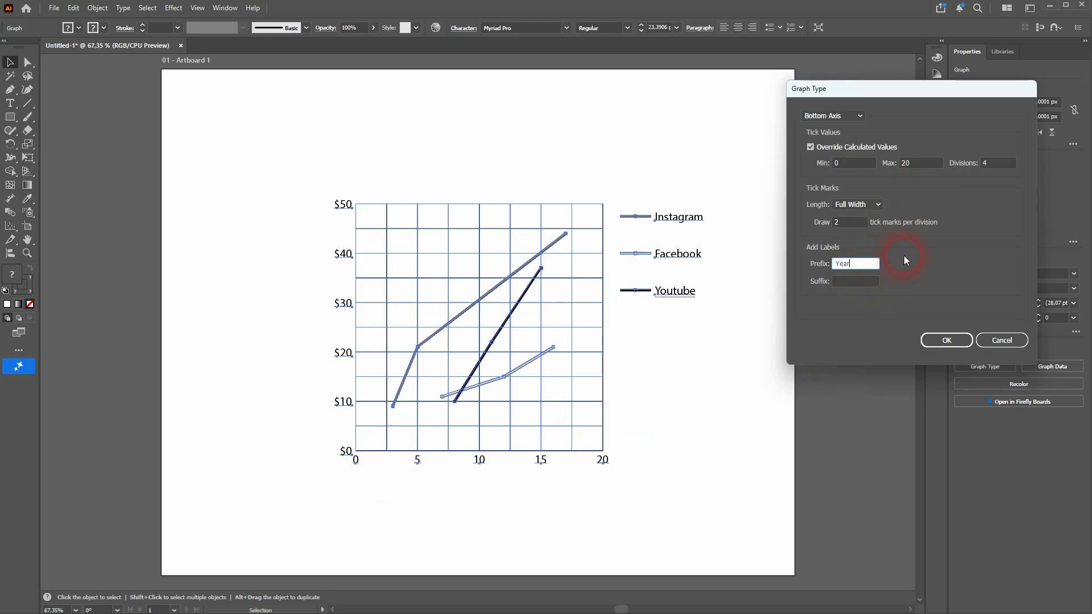
pyautogui.click(948, 340)
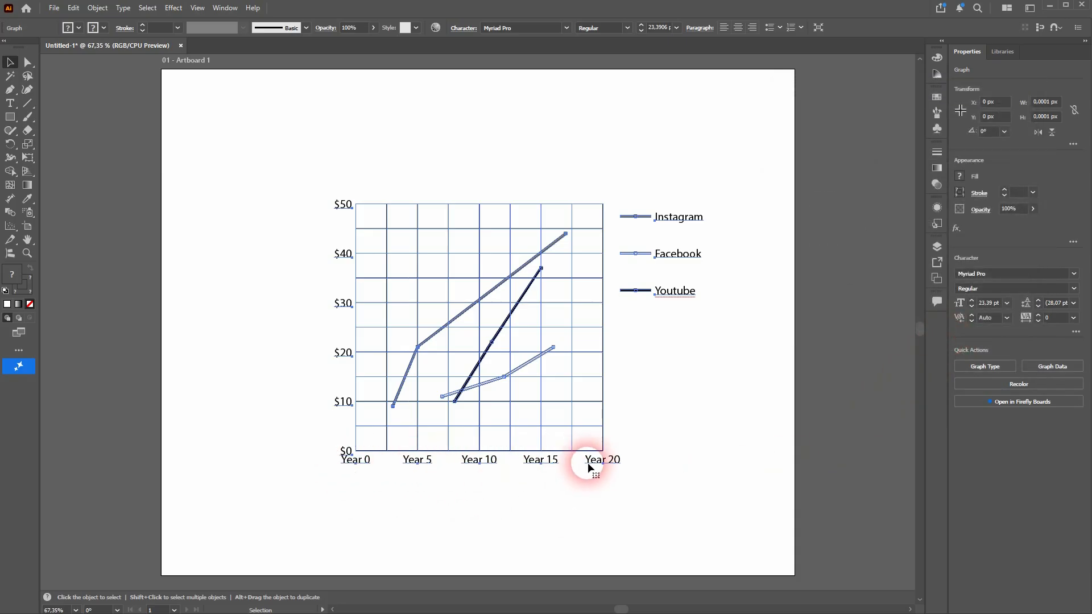
pyautogui.click(179, 140)
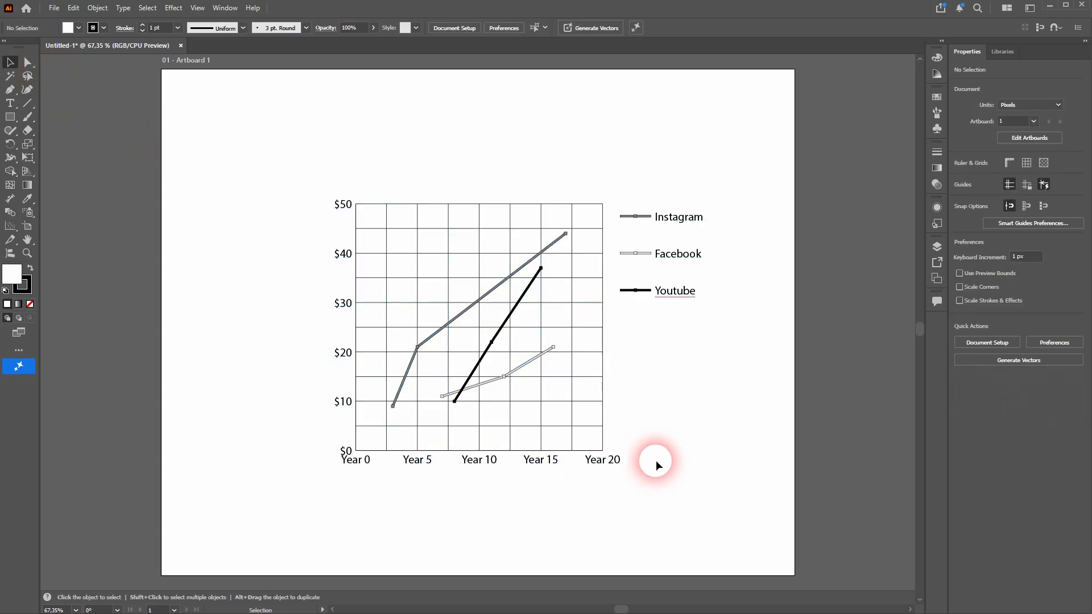
# Step: Ungroup the graph twice to break it into separate editable objects, accepting the graph conversion
pyautogui.click(669, 294)
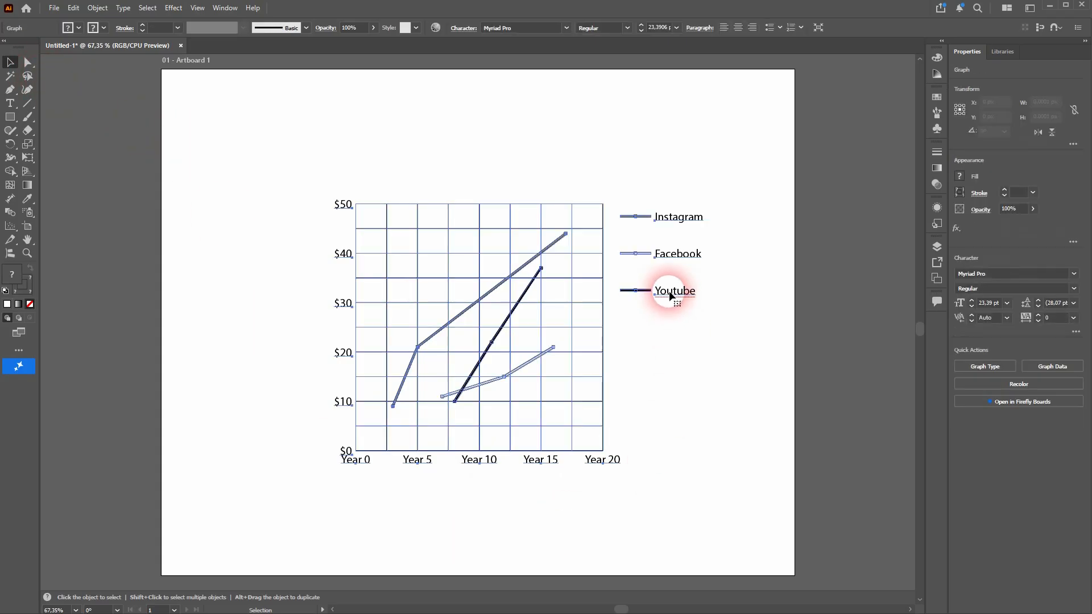
pyautogui.click(96, 9)
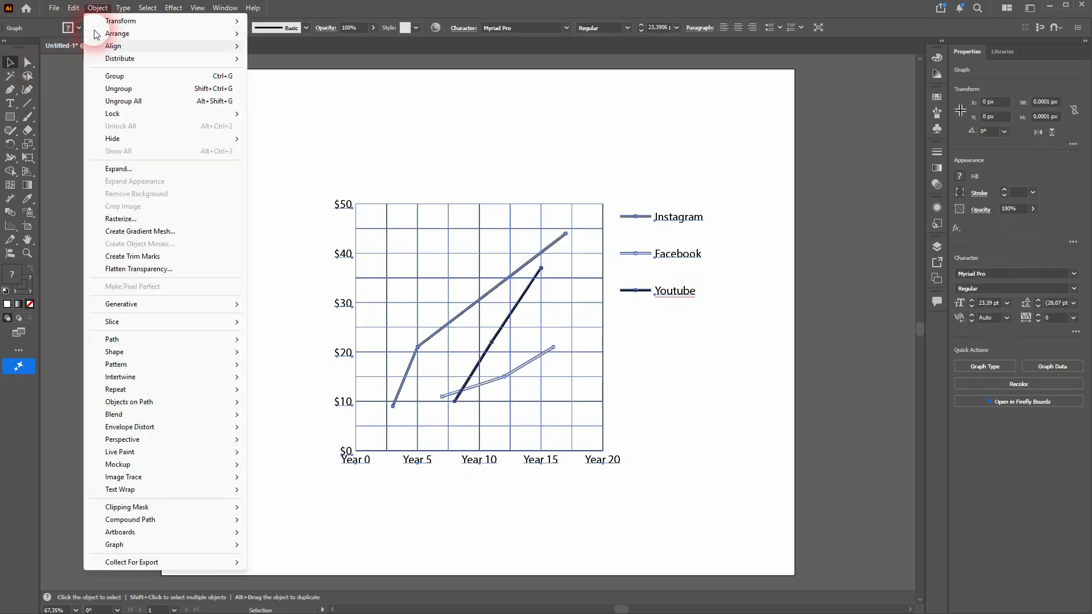
pyautogui.click(146, 90)
pyautogui.click(609, 329)
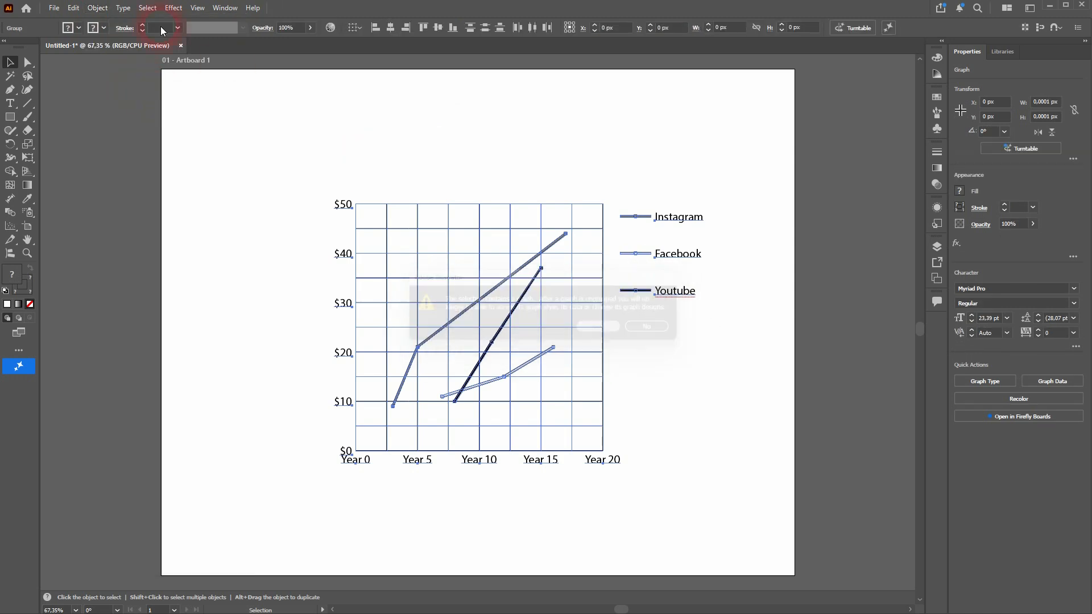
pyautogui.click(96, 9)
pyautogui.click(139, 91)
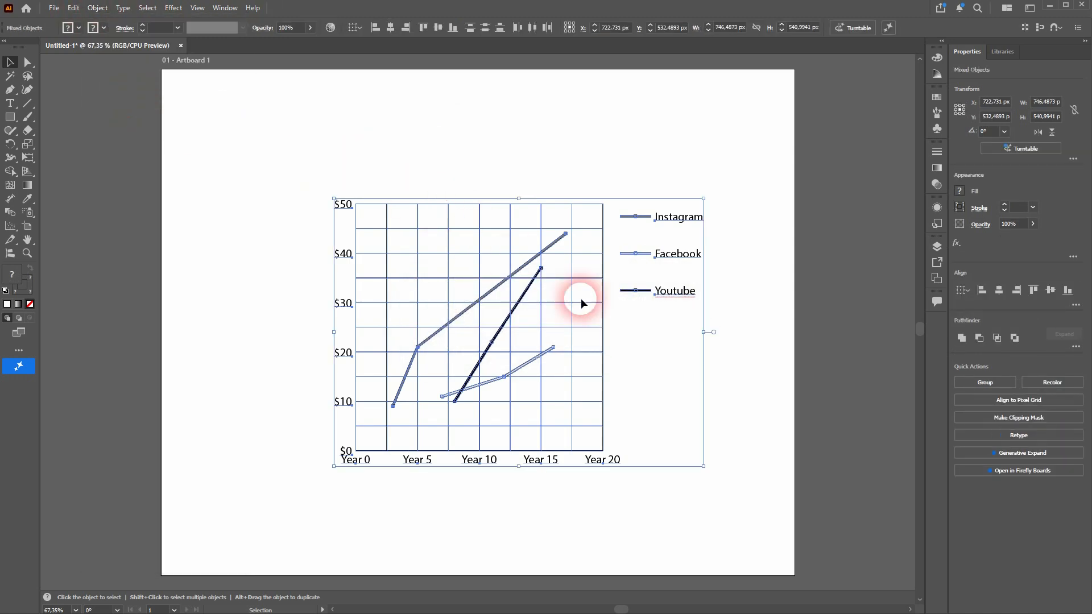
pyautogui.click(732, 387)
# Step: Select the Youtube line in the graph together with its line sample in the legend
pyautogui.hscroll(-3, 605, 376)
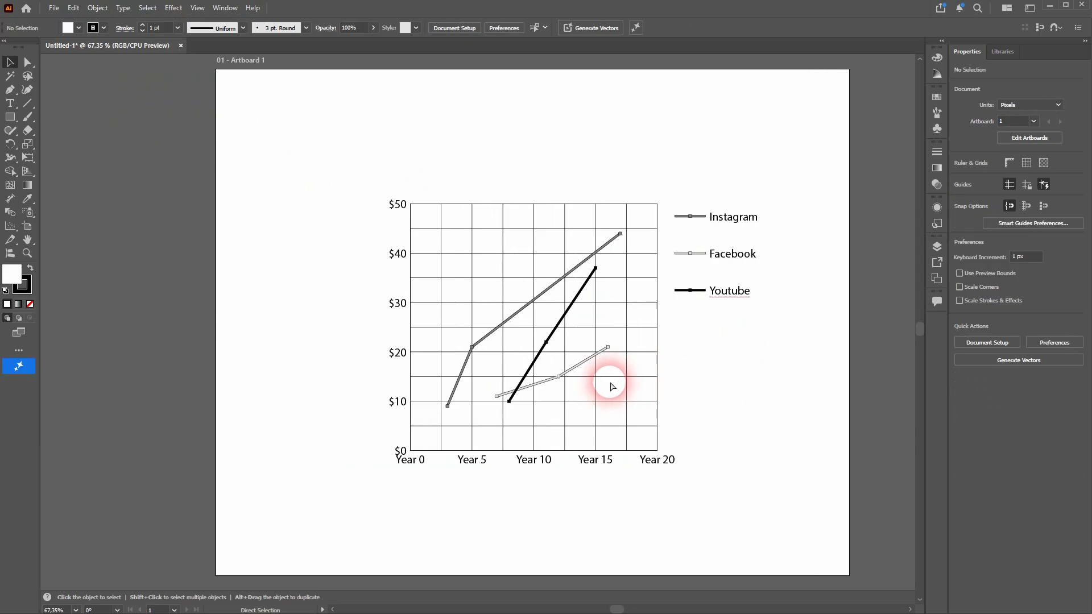
pyautogui.scroll(2, 615, 380)
pyautogui.scroll(3, 767, 327)
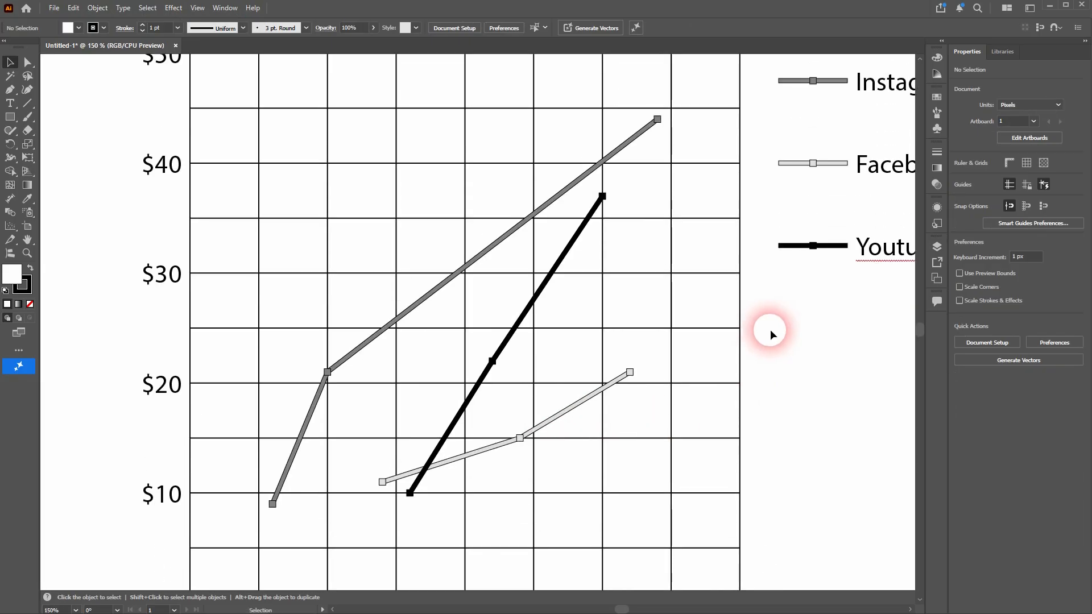
pyautogui.click(825, 247)
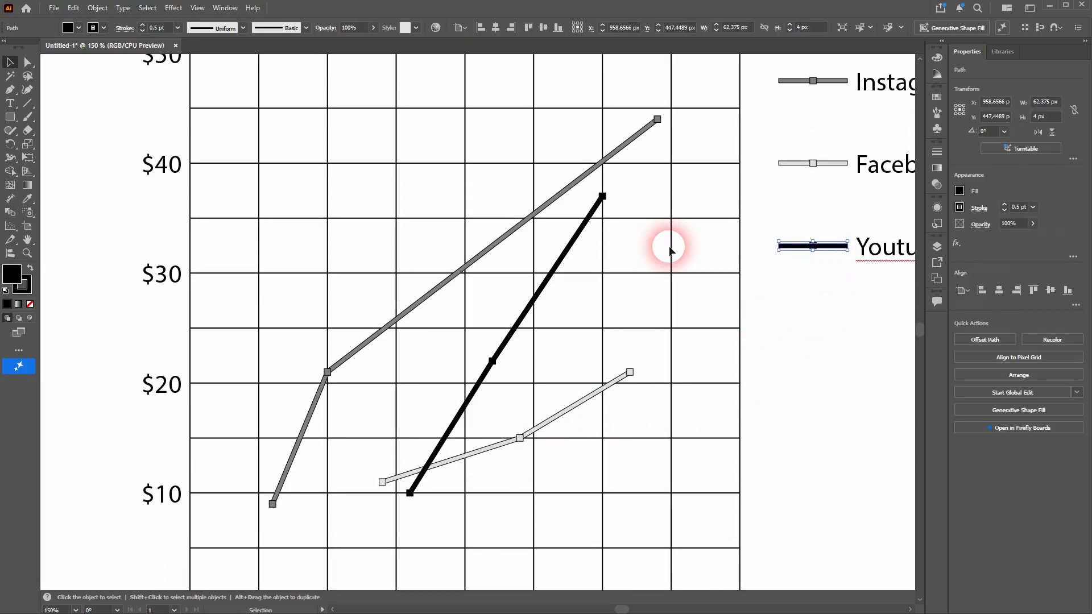
pyautogui.keyDown('shift'); pyautogui.click(556, 274); pyautogui.keyUp('shift')
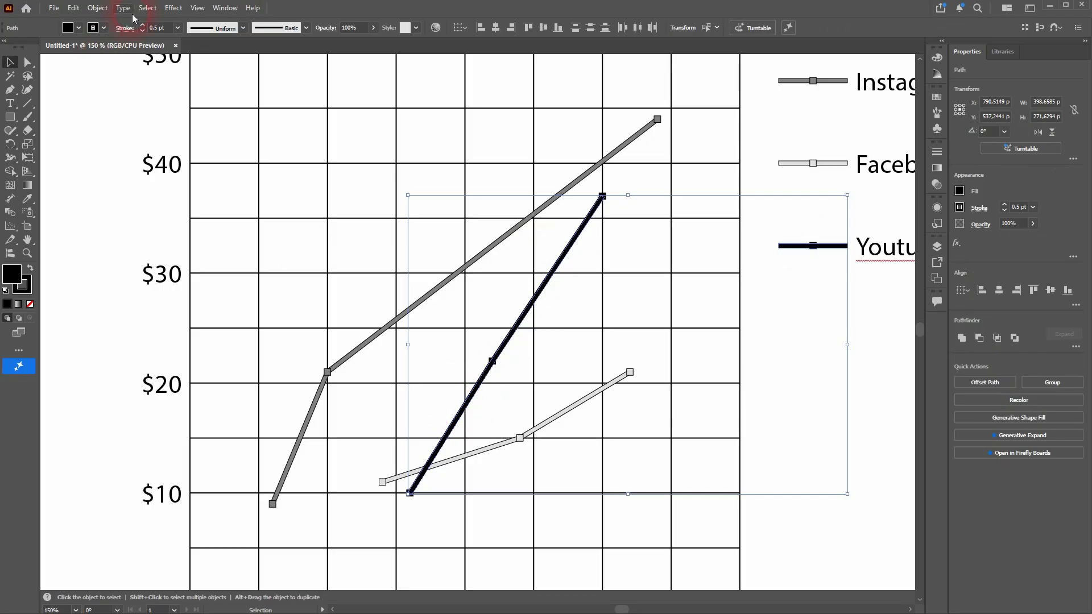
pyautogui.click(106, 29)
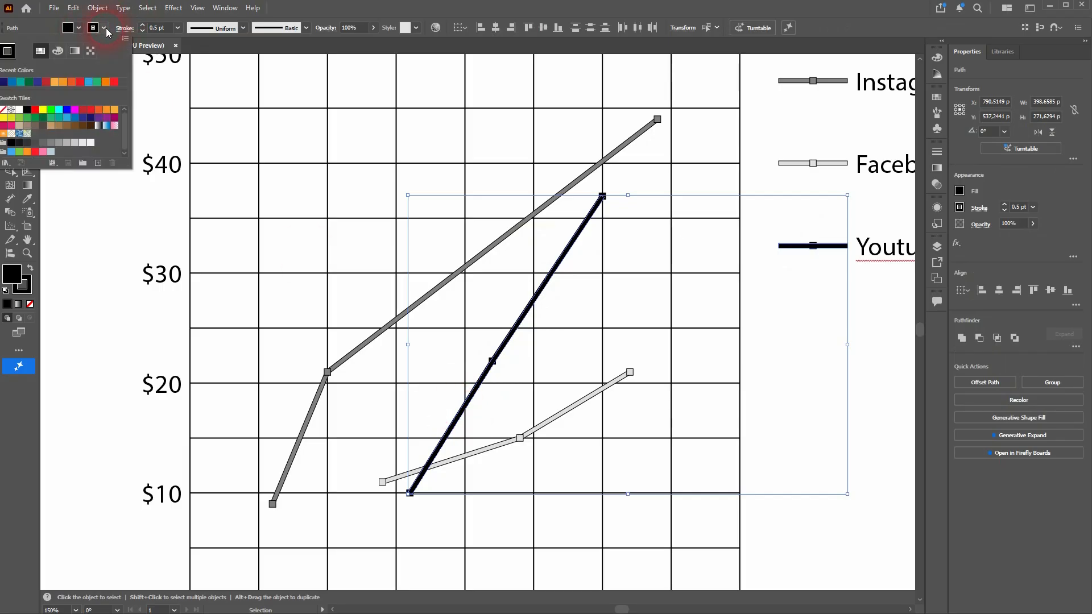
pyautogui.click(49, 84)
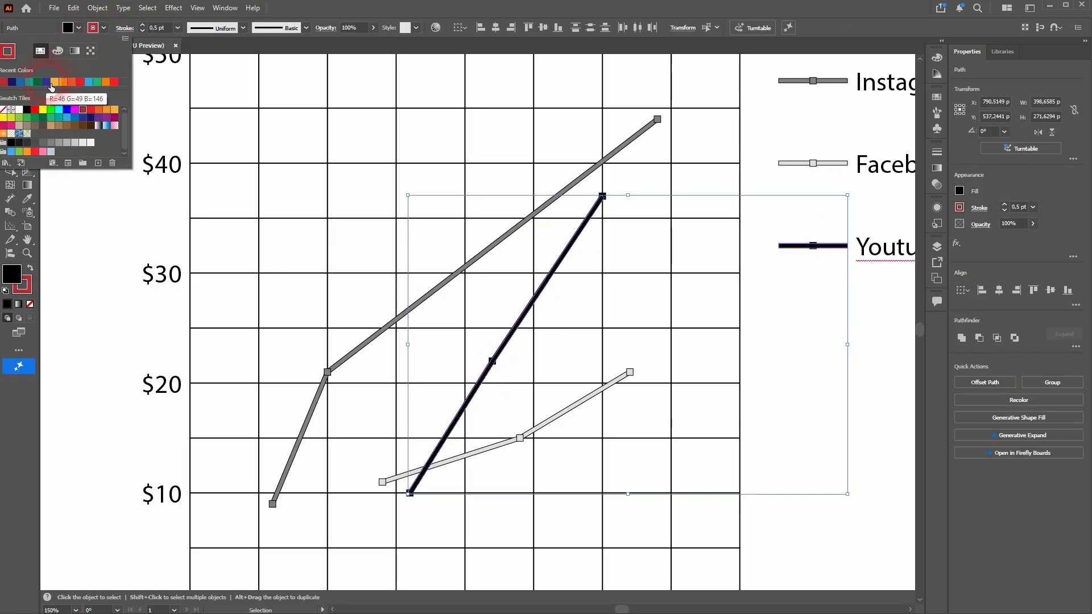
pyautogui.click(27, 110)
pyautogui.click(80, 32)
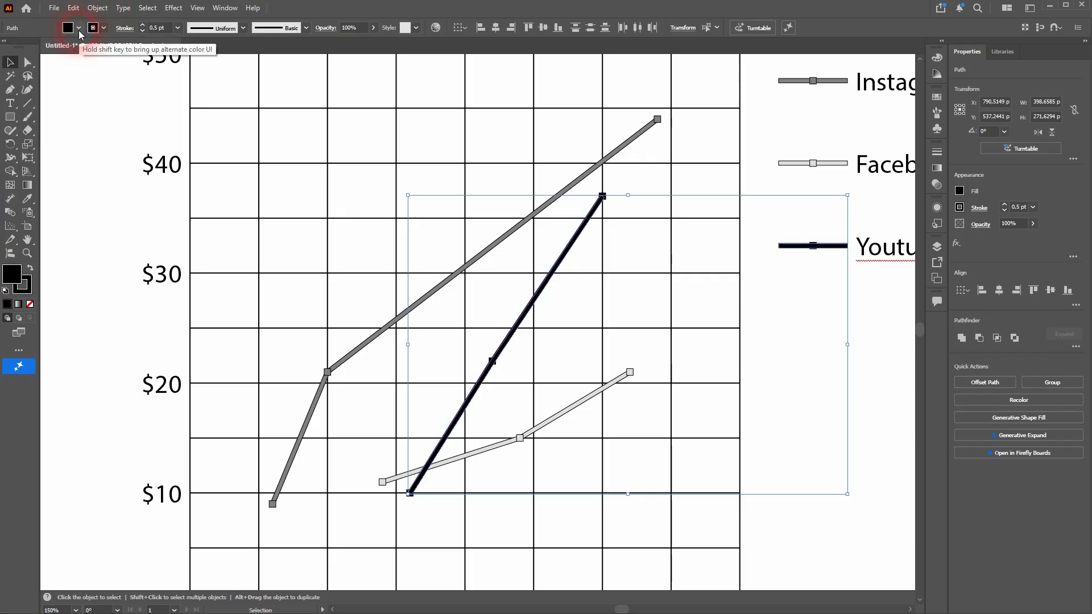
# Step: Fill the selected Youtube line and its legend sample with dark red
pyautogui.click(79, 28)
pyautogui.click(84, 110)
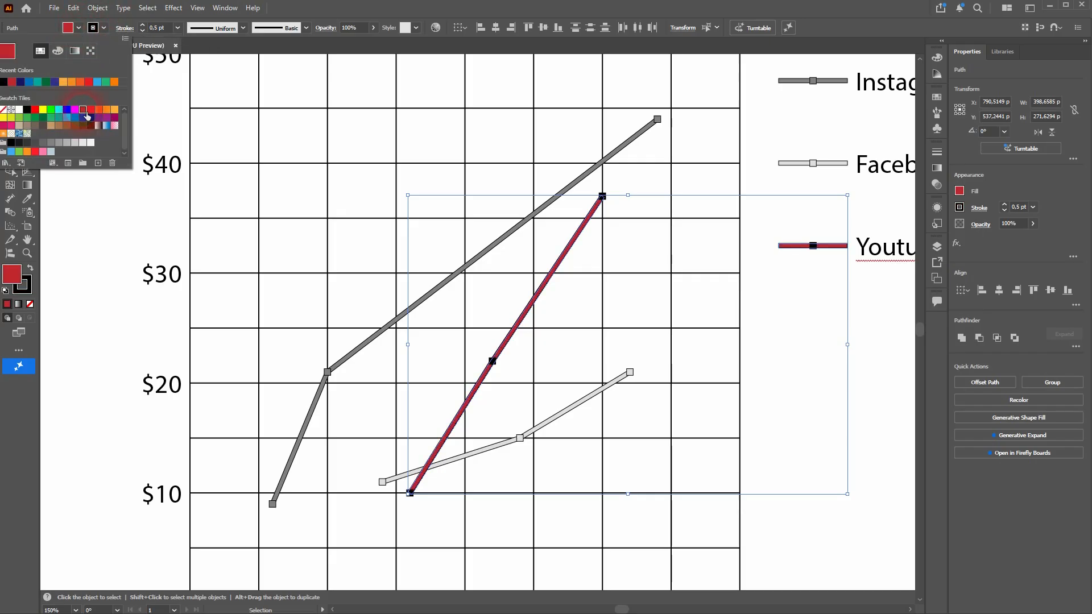
pyautogui.click(873, 316)
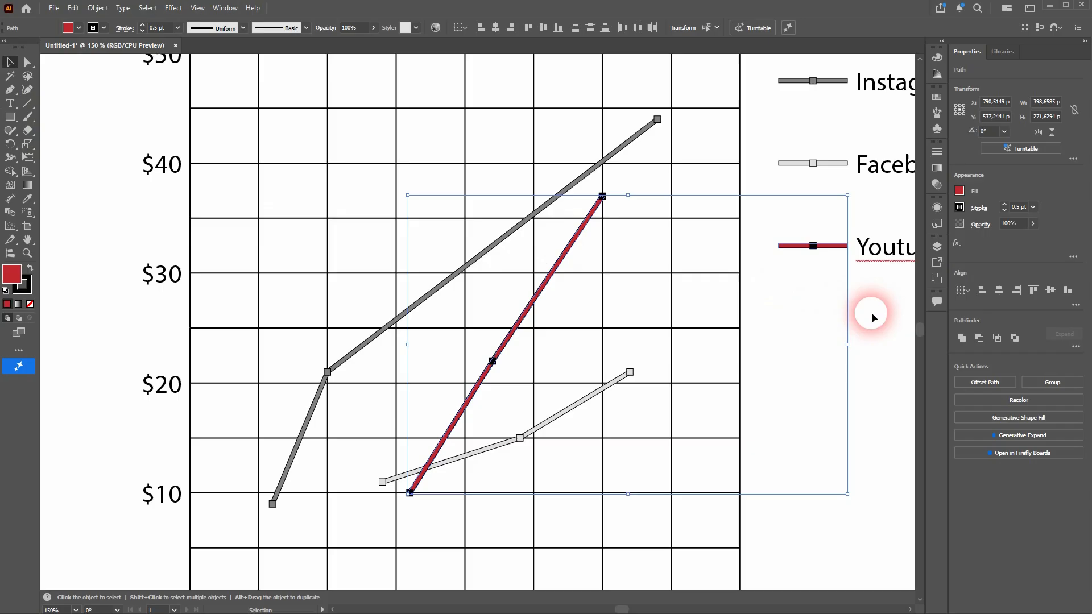
# Step: Fill the Facebook line and its legend sample with the dark green swatch R=0 G=104 B=55, then deselect them
pyautogui.click(837, 164)
pyautogui.keyDown('shift'); pyautogui.click(574, 407); pyautogui.keyUp('shift')
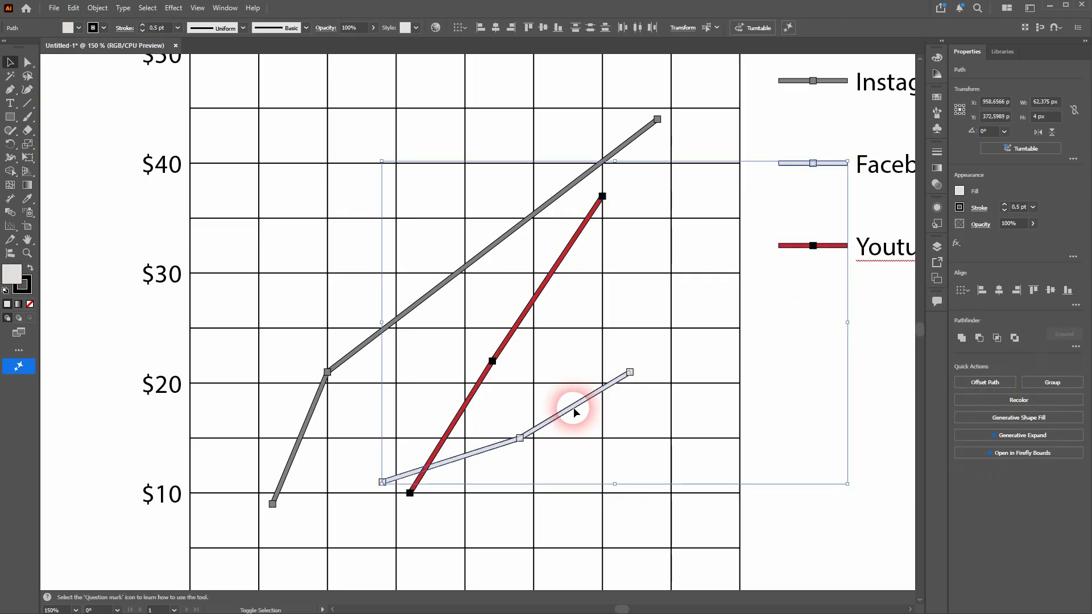
pyautogui.click(79, 27)
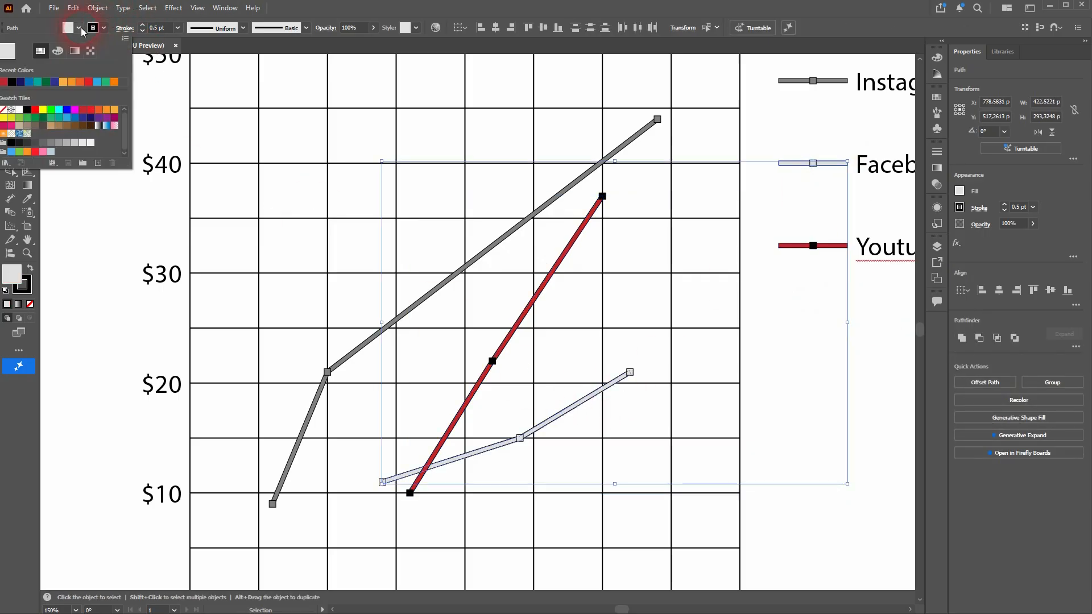
pyautogui.click(100, 163)
pyautogui.click(43, 117)
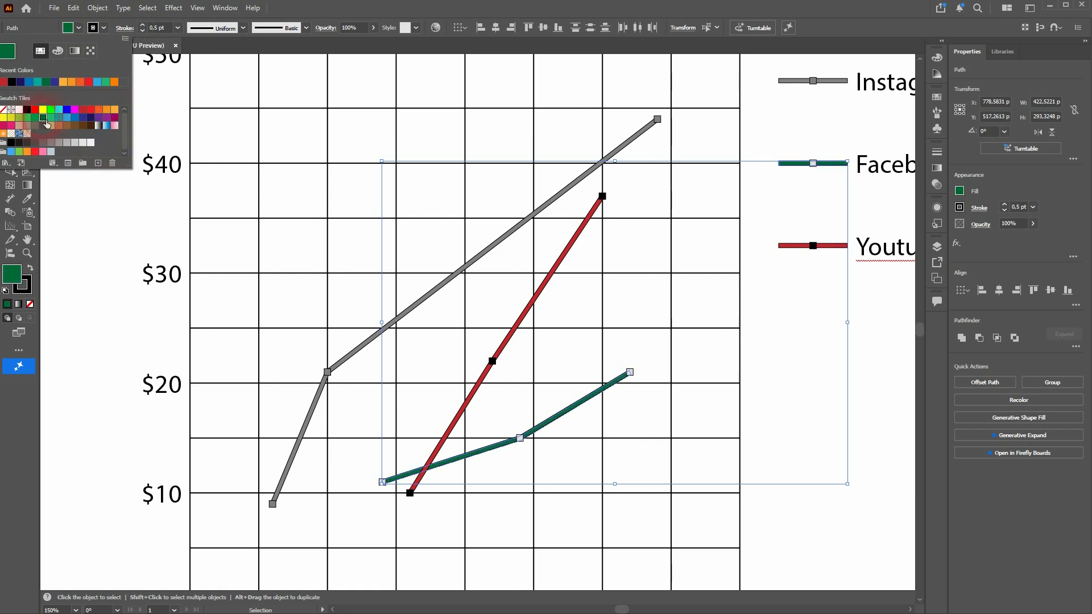
pyautogui.click(874, 391)
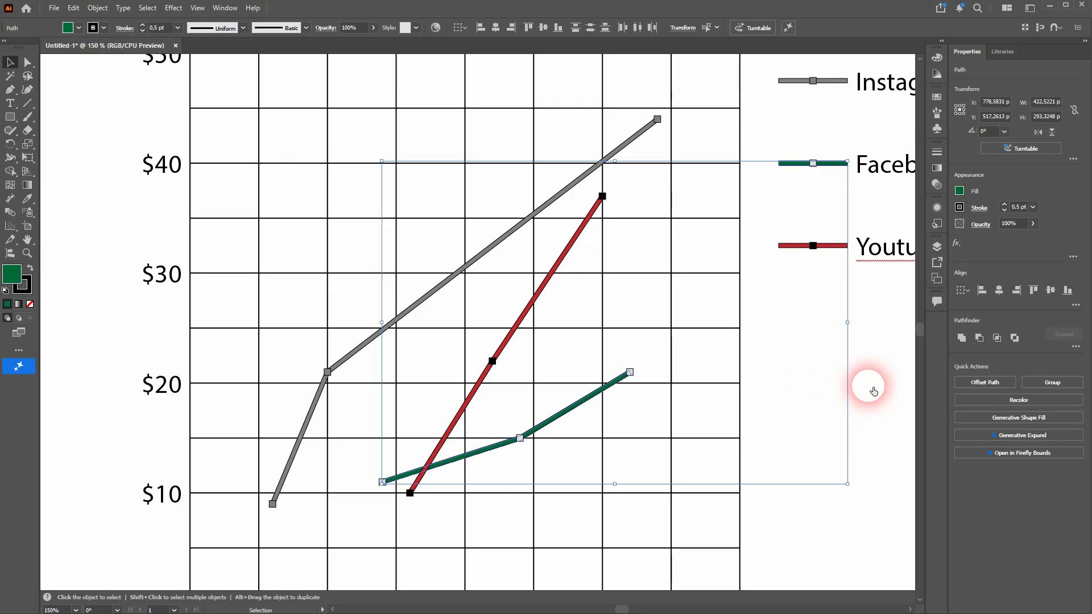
pyautogui.click(879, 378)
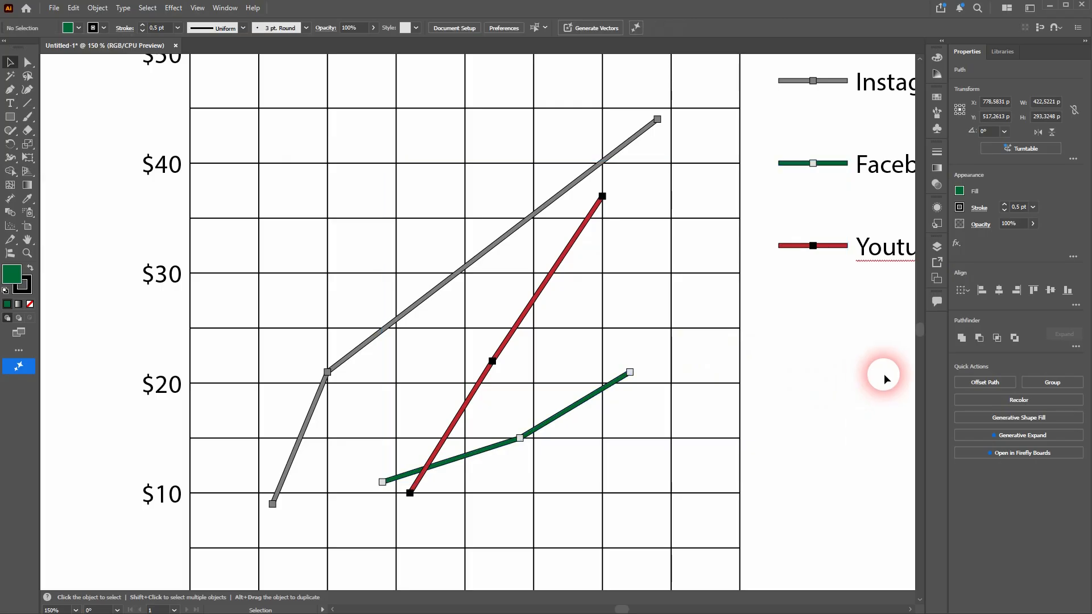
# Step: Fill the Instagram line and its legend sample with medium blue and deselect them
pyautogui.click(837, 85)
pyautogui.keyDown('shift'); pyautogui.click(503, 241); pyautogui.keyUp('shift')
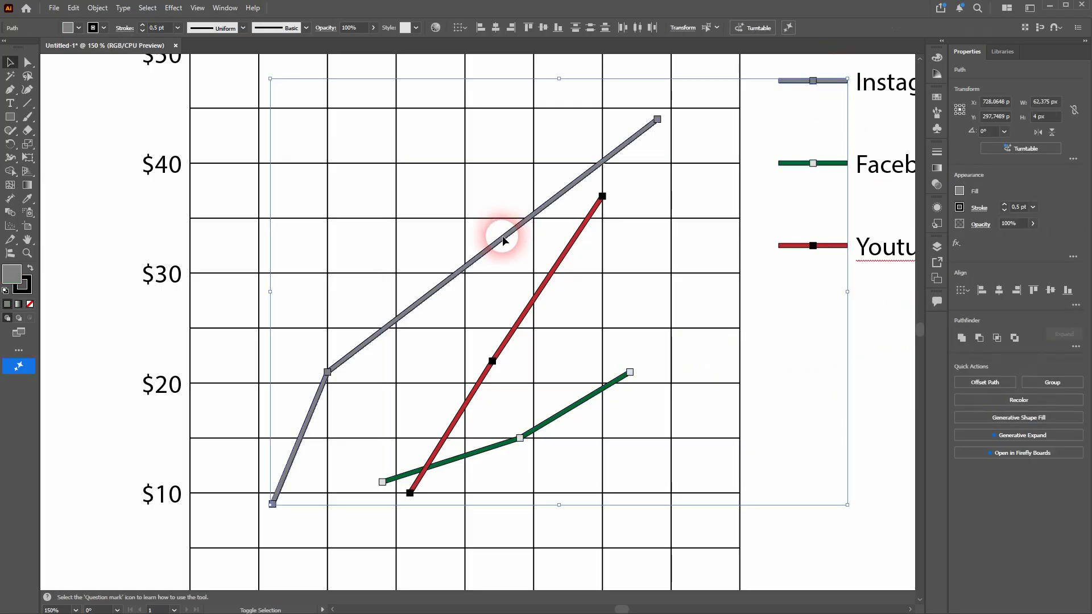
pyautogui.click(79, 28)
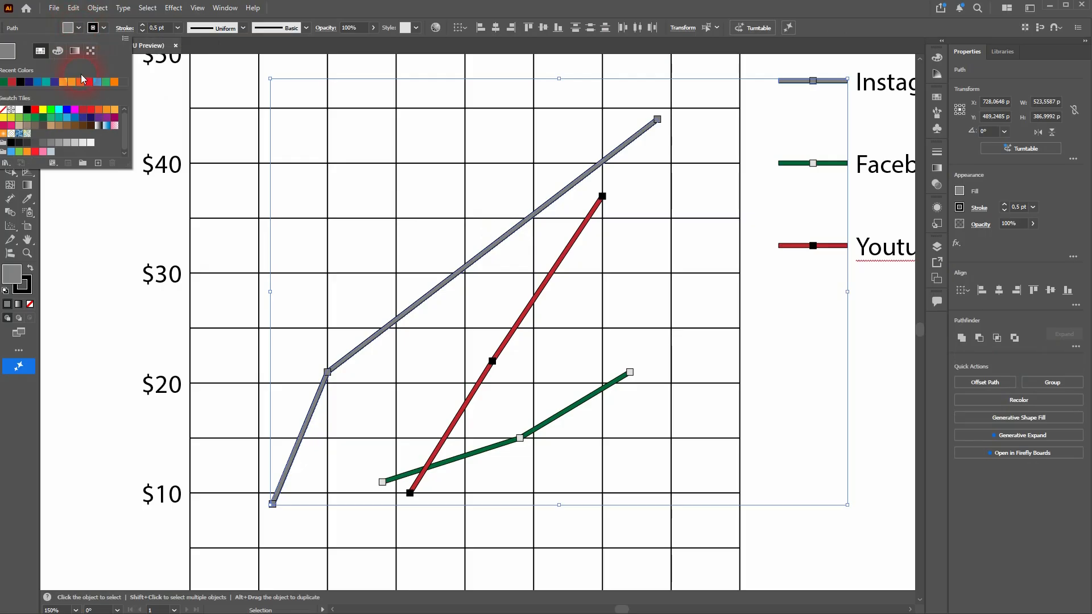
pyautogui.click(74, 117)
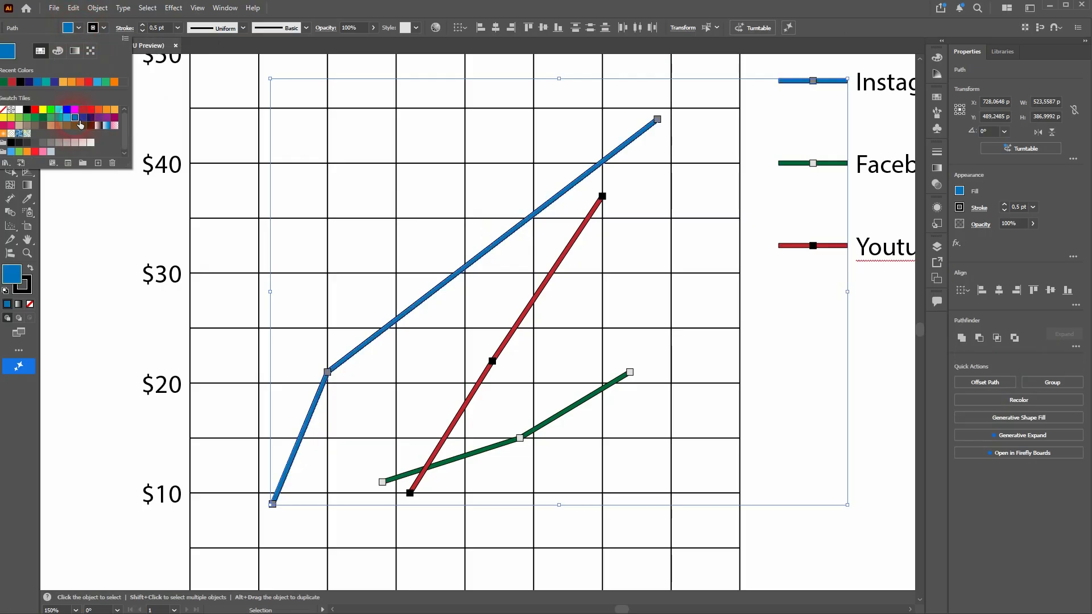
pyautogui.click(858, 395)
pyautogui.click(881, 395)
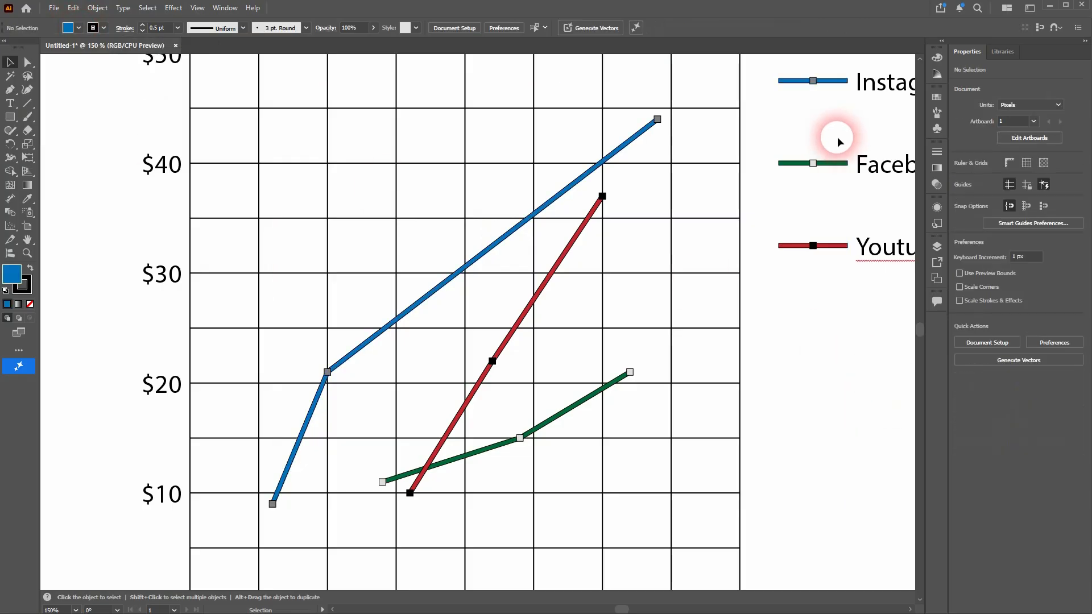
# Step: Fill the Instagram line's three square data markers and its legend marker with bright blue, then deselect them
pyautogui.click(813, 83)
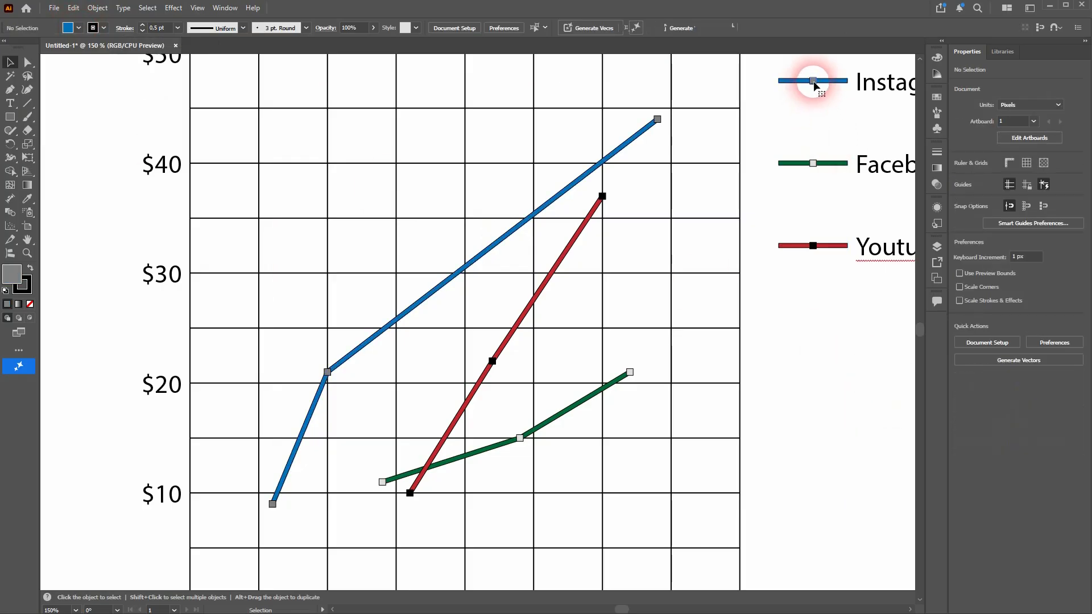
pyautogui.keyDown('shift'); pyautogui.click(658, 121); pyautogui.keyUp('shift')
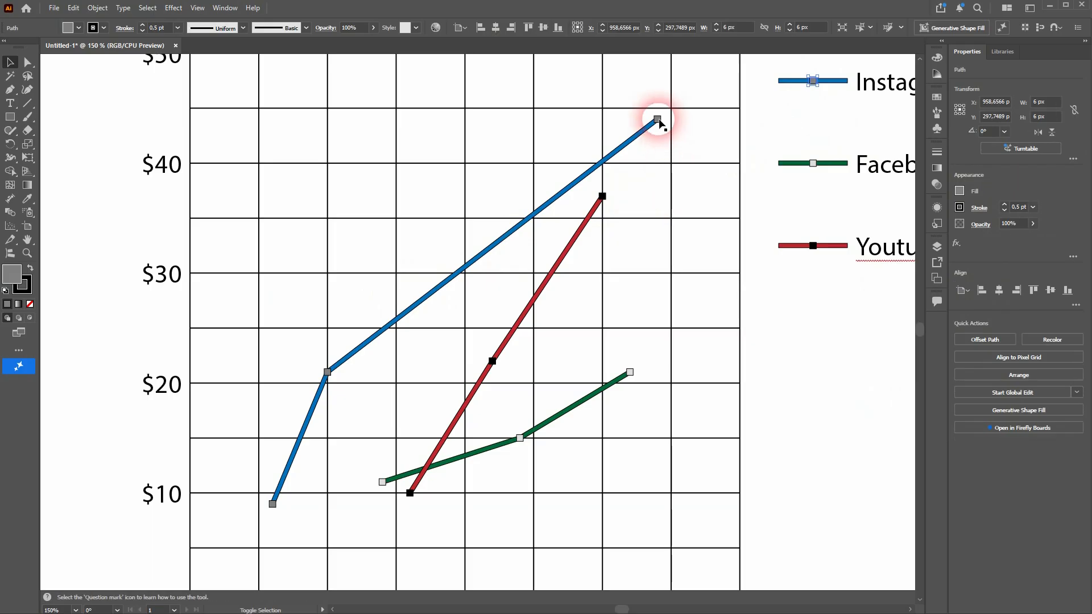
pyautogui.keyDown('shift'); pyautogui.click(327, 373); pyautogui.keyUp('shift')
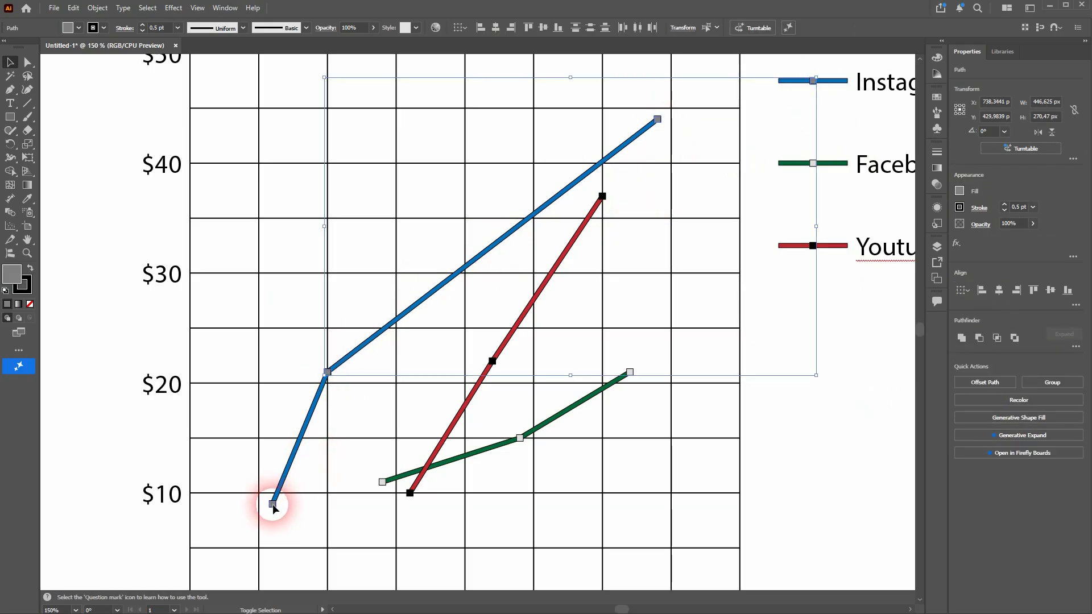
pyautogui.keyDown('shift'); pyautogui.click(272, 504); pyautogui.keyUp('shift')
pyautogui.click(68, 28)
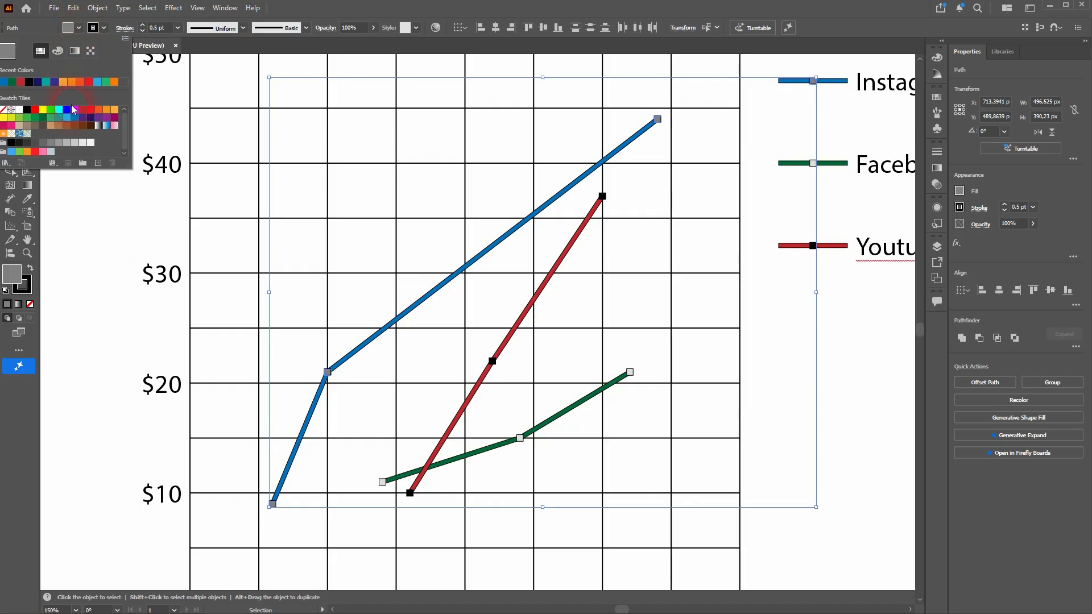
pyautogui.click(73, 109)
pyautogui.click(82, 350)
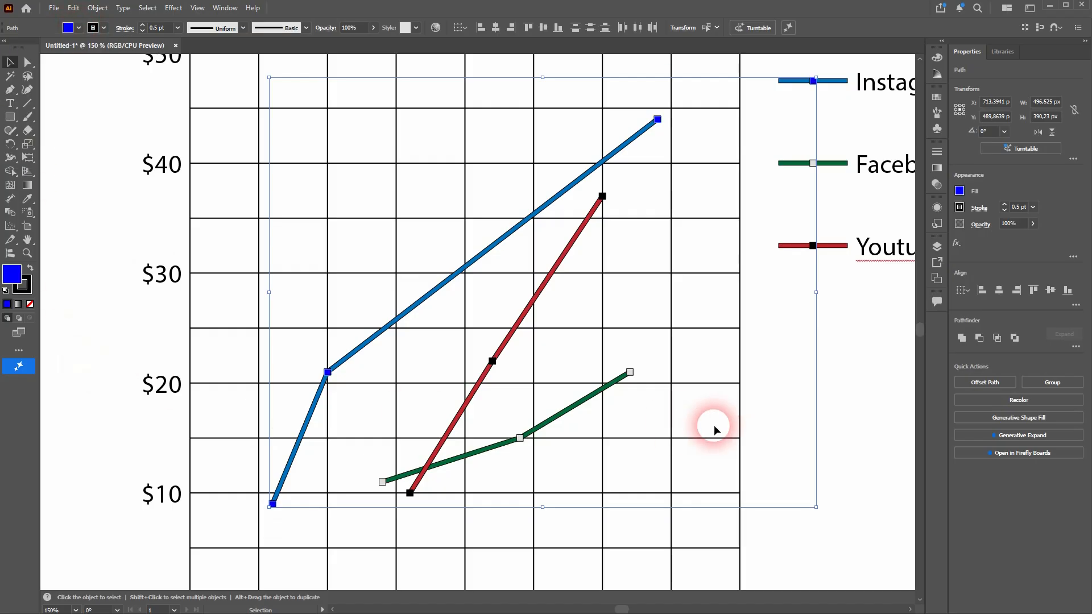
pyautogui.click(841, 358)
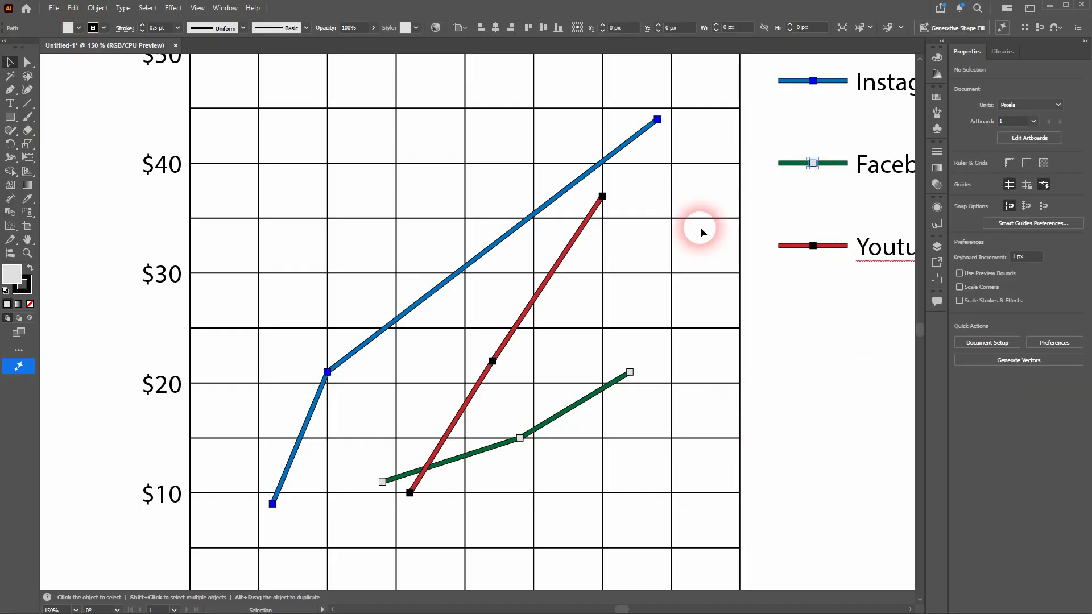
# Step: Fill the Facebook line's three data markers and its legend marker with the green swatch R=0 G=146 B=69, then deselect them
pyautogui.click(629, 373)
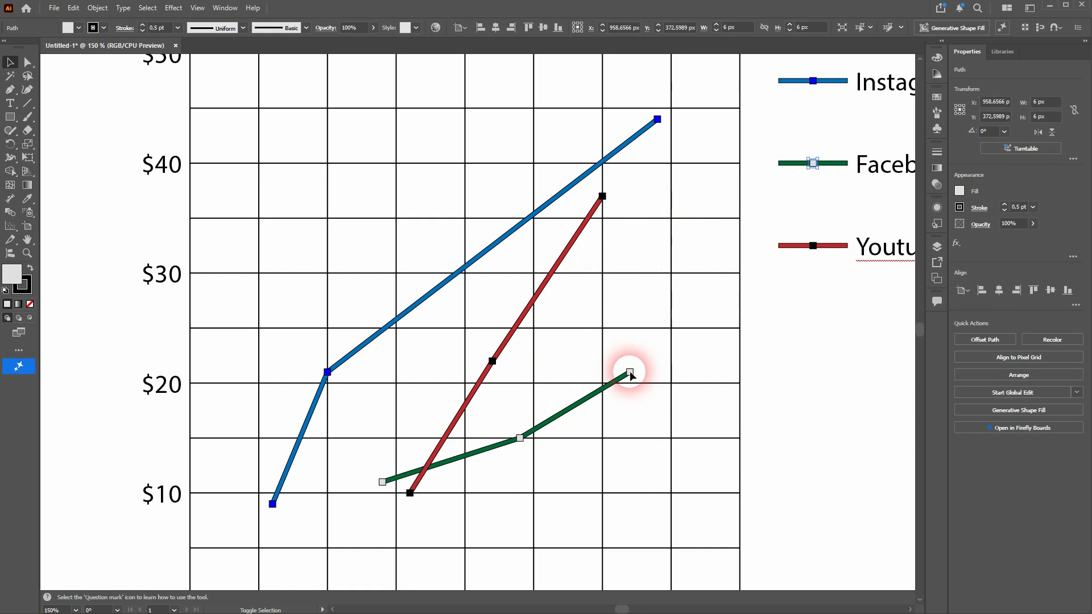
pyautogui.keyDown('shift'); pyautogui.click(520, 439); pyautogui.keyUp('shift')
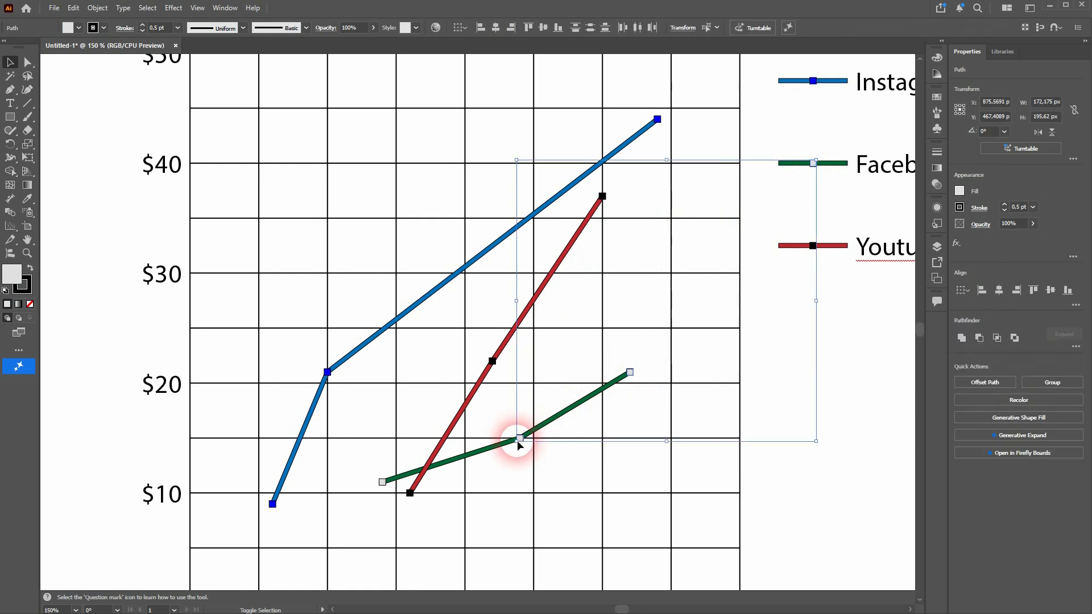
pyautogui.keyDown('shift'); pyautogui.click(382, 482); pyautogui.keyUp('shift')
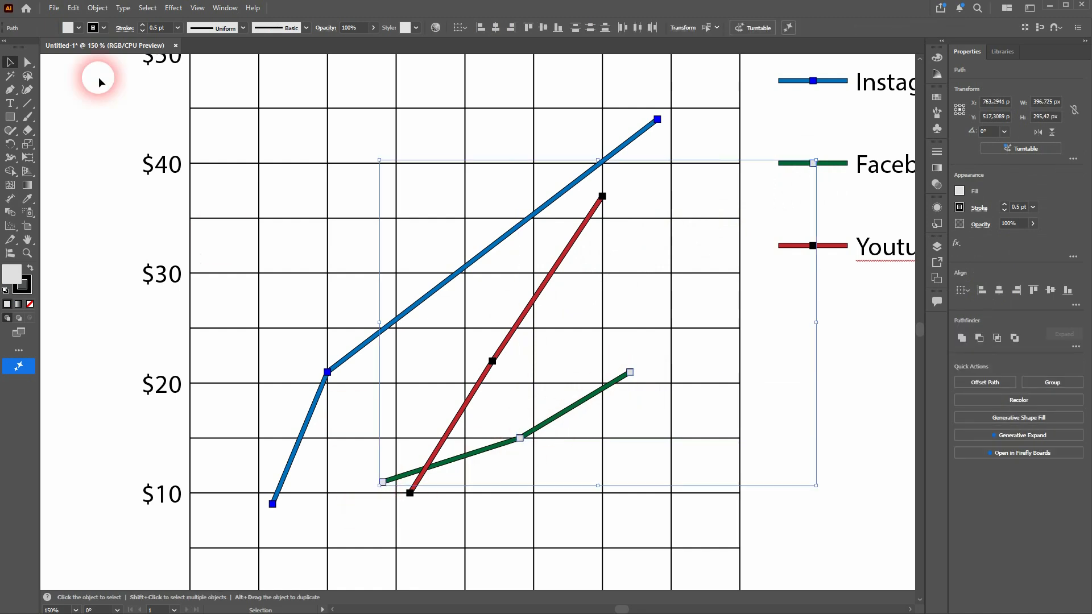
pyautogui.click(78, 28)
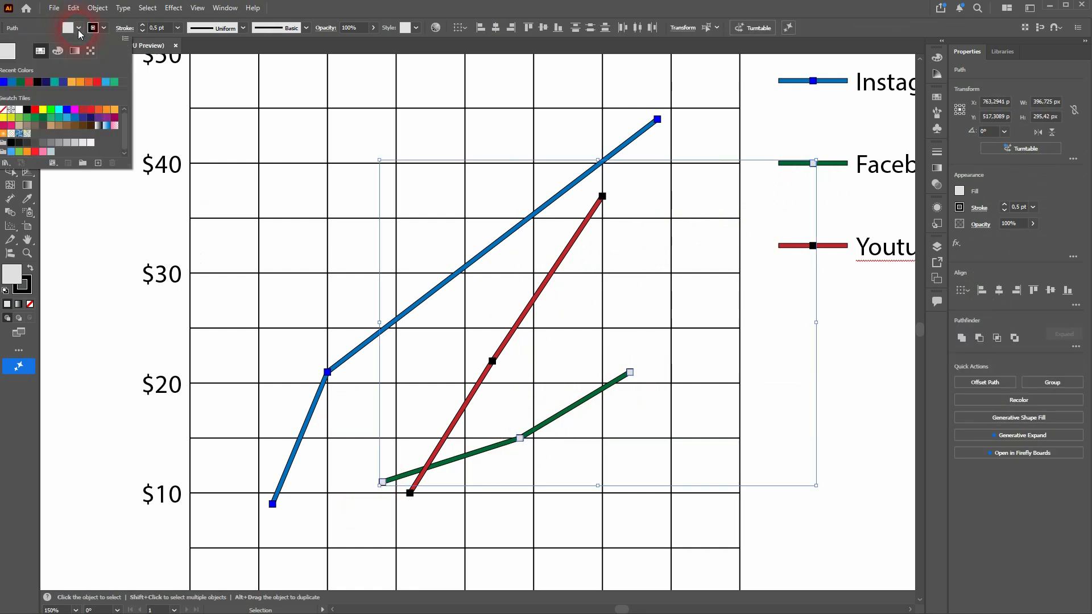
pyautogui.click(43, 119)
pyautogui.click(37, 119)
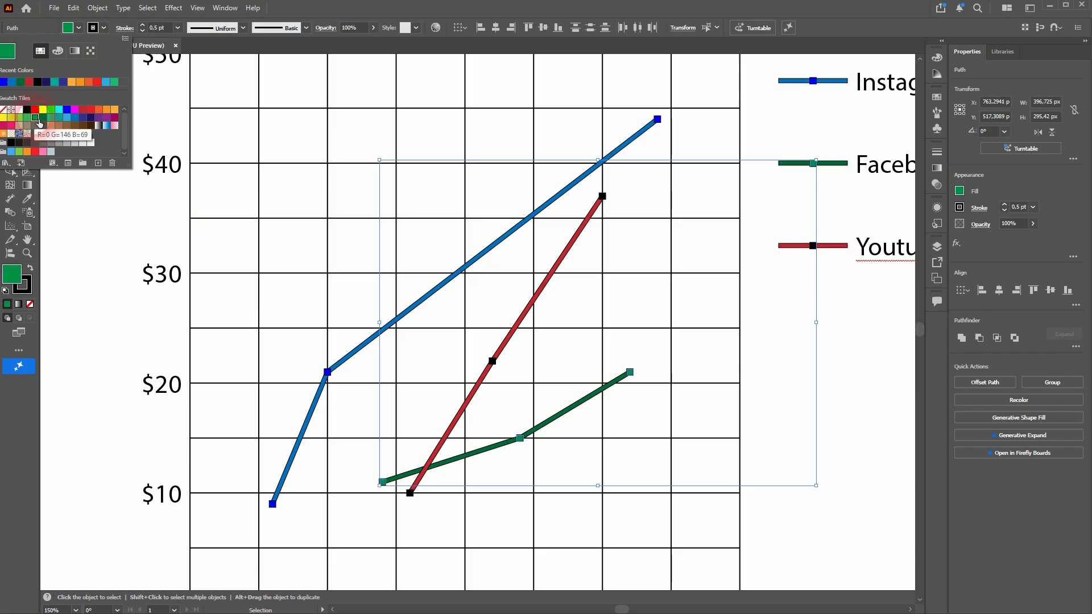
pyautogui.click(848, 373)
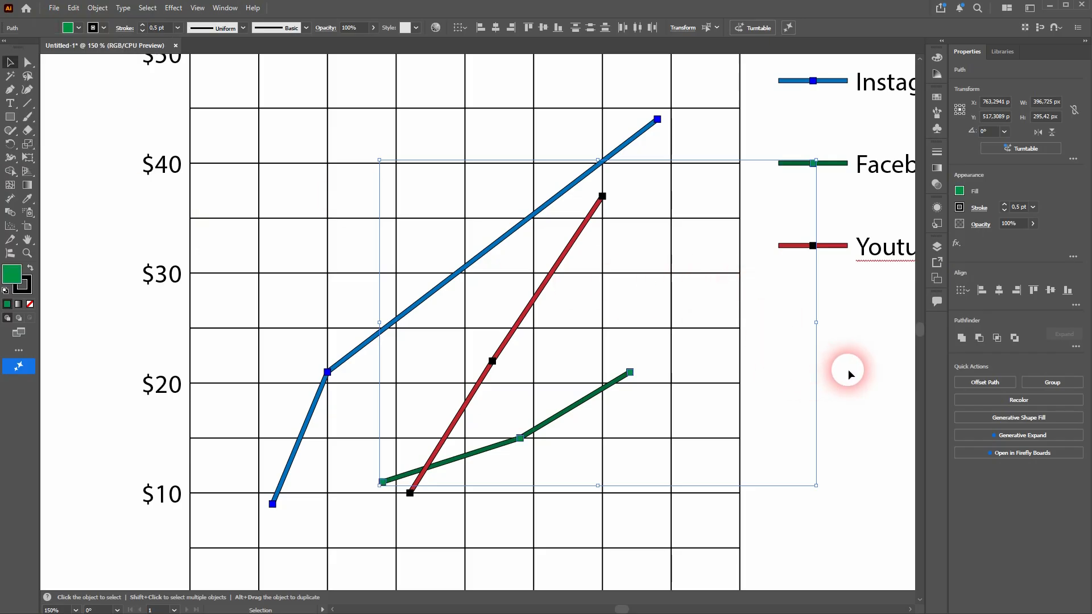
pyautogui.click(892, 329)
# Step: Fill the Youtube line's three data markers and its legend marker with the bright red swatch and deselect them
pyautogui.click(813, 246)
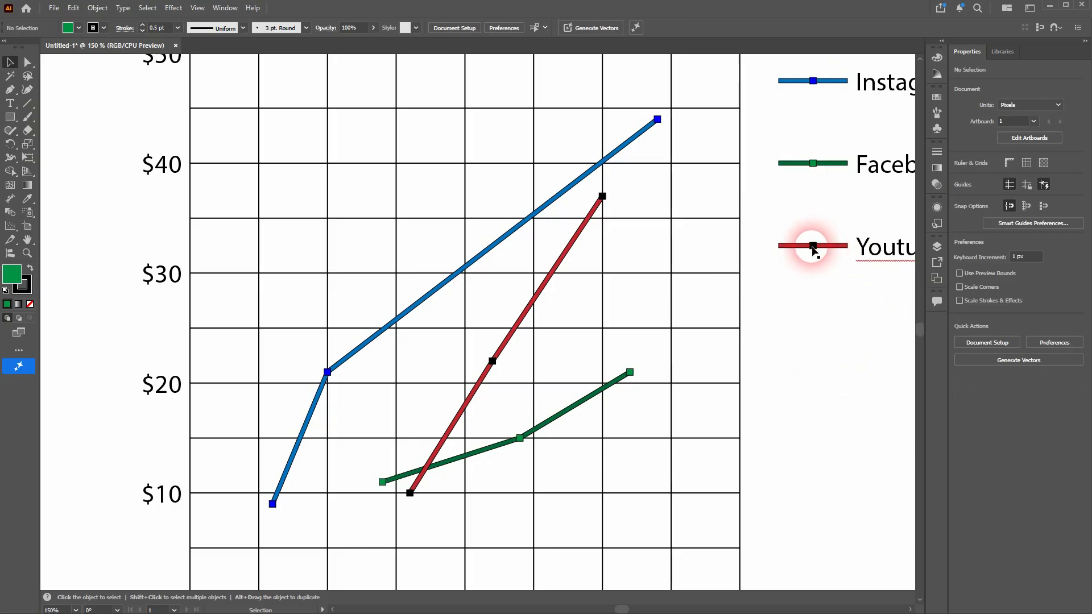
pyautogui.keyDown('shift'); pyautogui.click(603, 197); pyautogui.keyUp('shift')
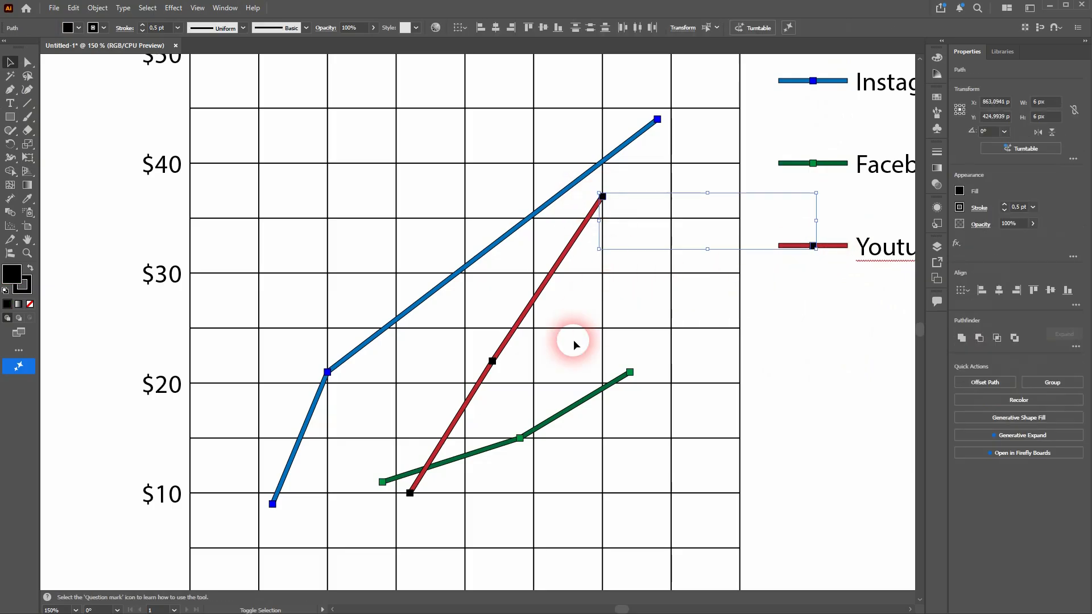
pyautogui.keyDown('shift'); pyautogui.click(492, 361); pyautogui.keyUp('shift')
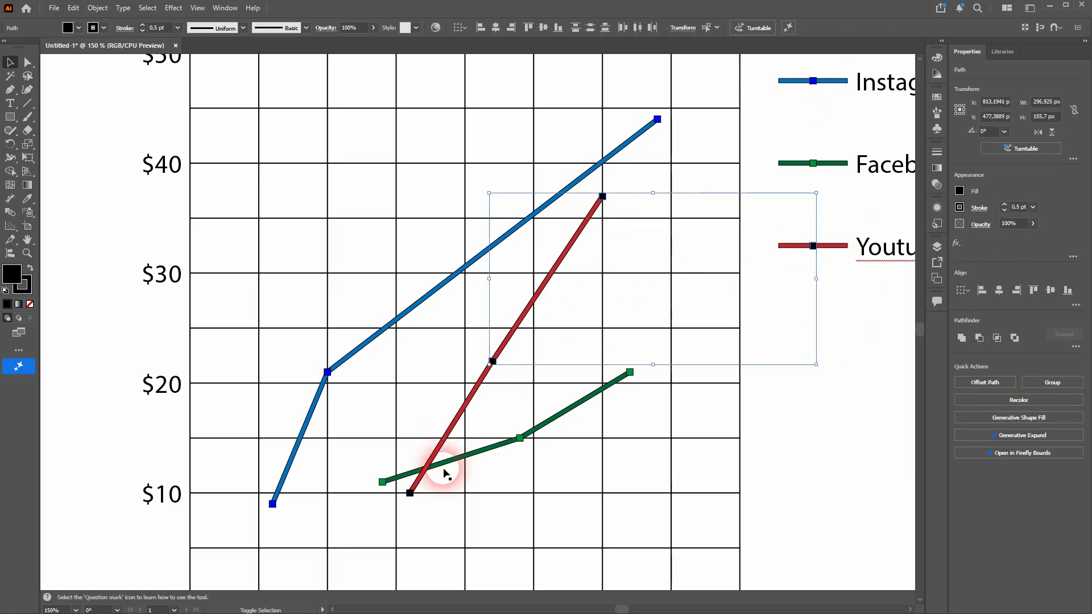
pyautogui.keyDown('shift'); pyautogui.click(410, 493); pyautogui.keyUp('shift')
pyautogui.click(78, 27)
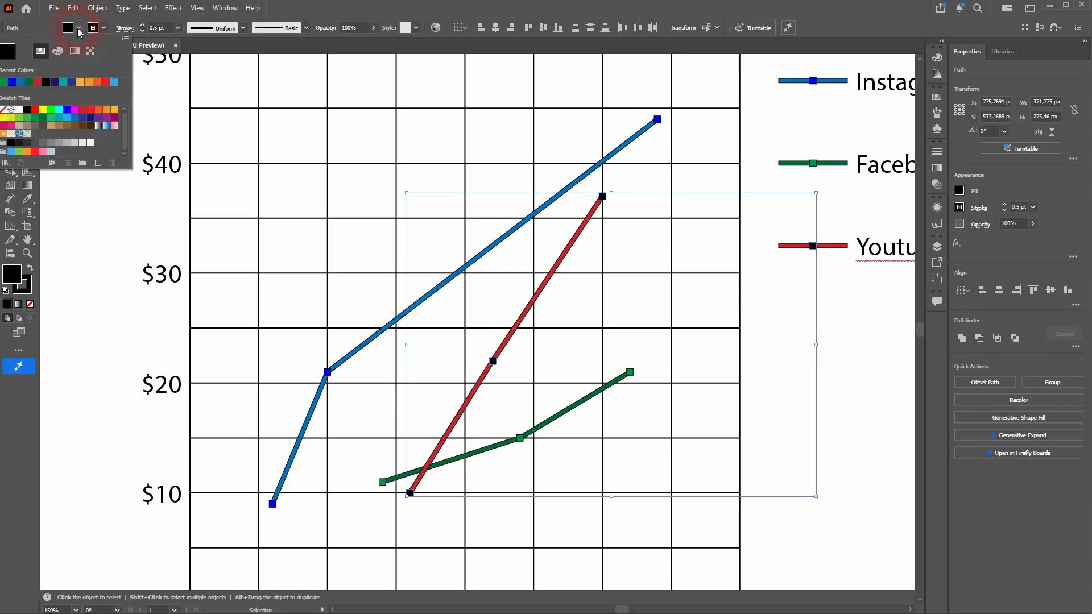
pyautogui.click(35, 109)
pyautogui.click(842, 377)
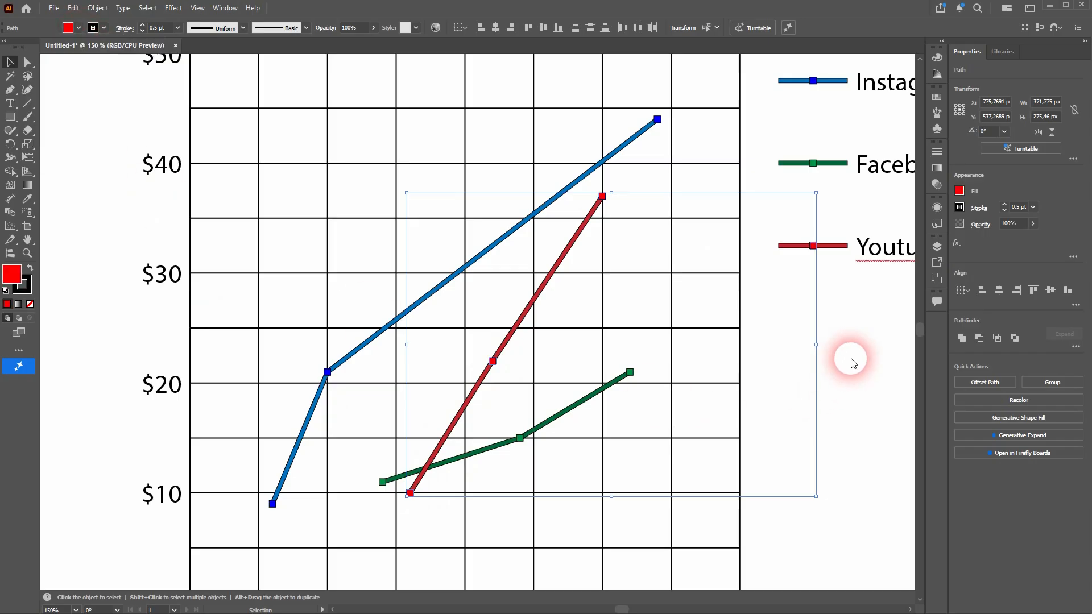
pyautogui.click(870, 372)
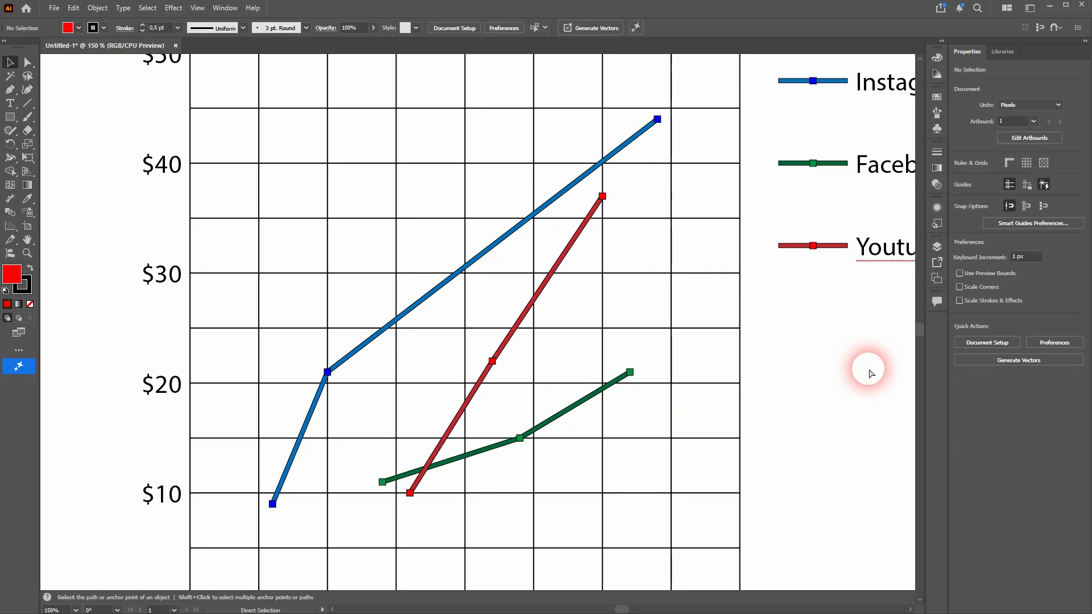
# Step: Delete the overlapping "$0" label at the origin of the graph's vertical axis
pyautogui.hotkey('ctrl', '0')
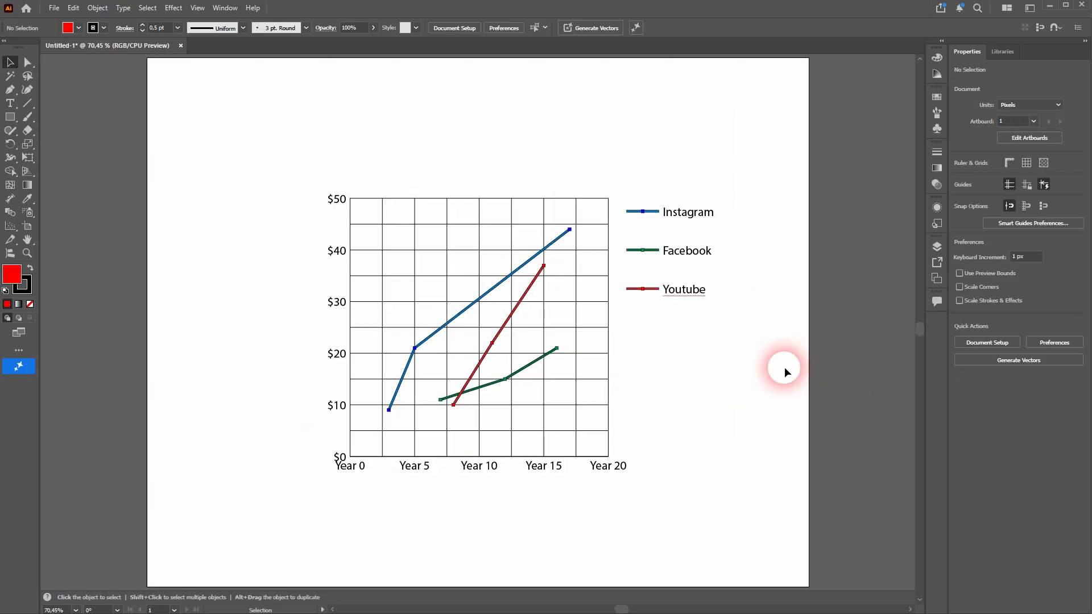
pyautogui.scroll(4, 338, 489)
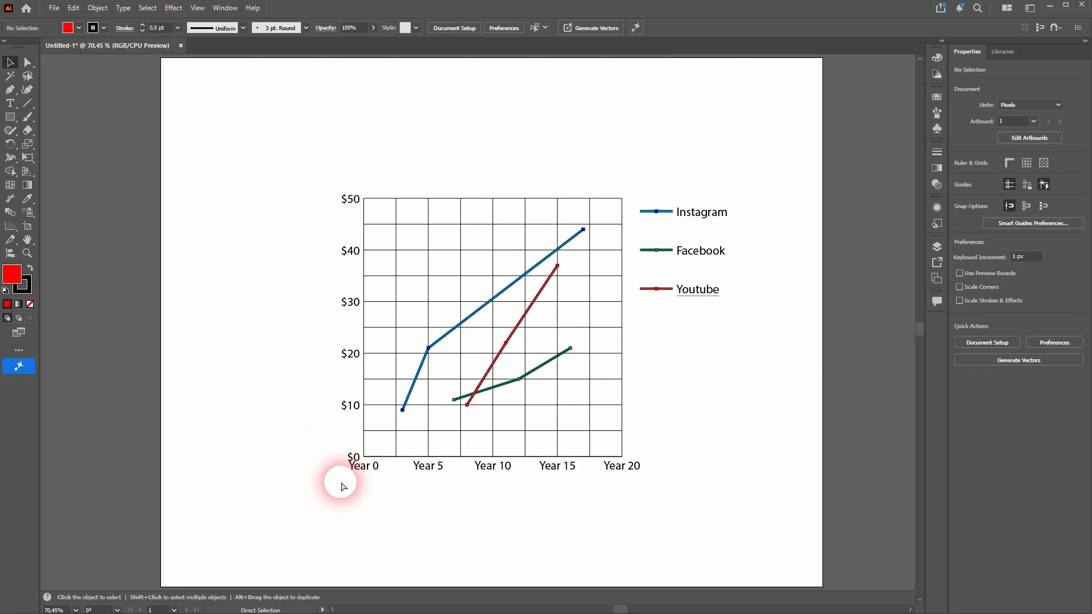
pyautogui.click(344, 435)
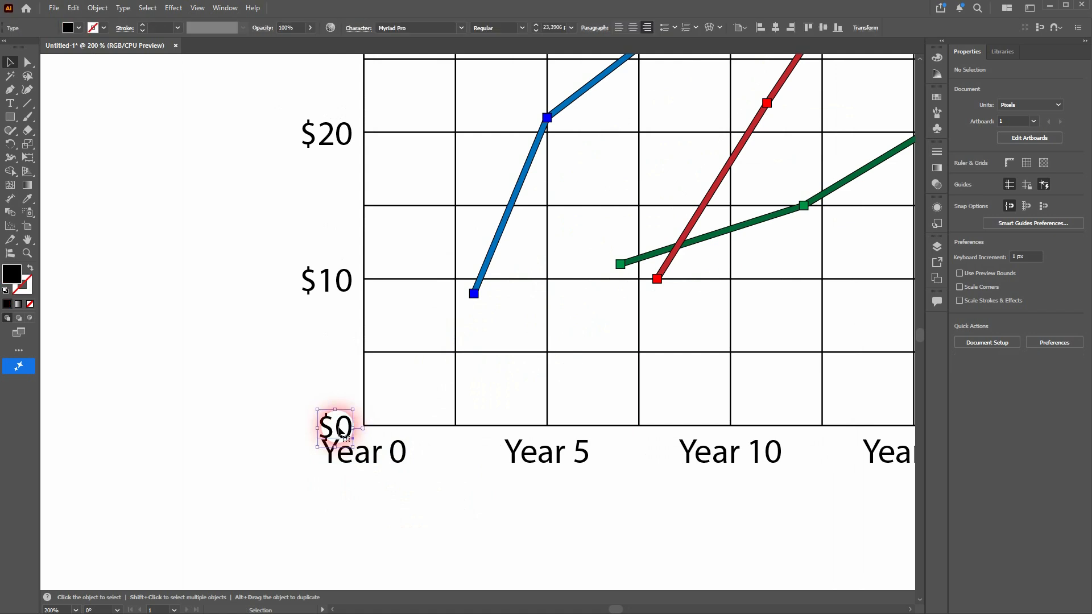
pyautogui.press('Delete')
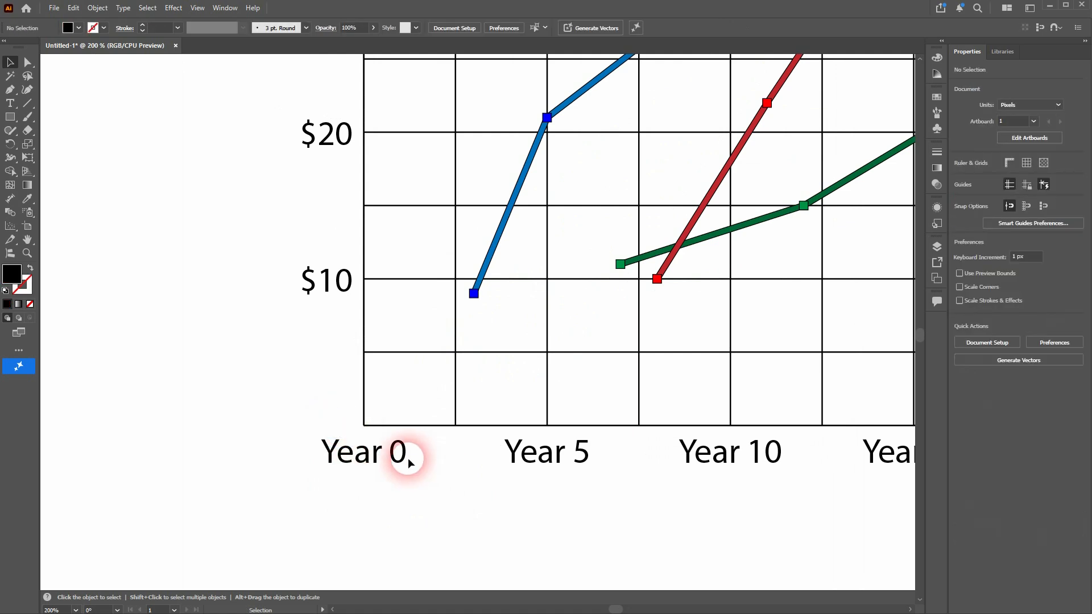
# Step: Try the graph without the "Year 0" label on its horizontal axis, and undo that deletion
pyautogui.click(393, 452)
pyautogui.press('Delete')
pyautogui.hscroll(3, 413, 433)
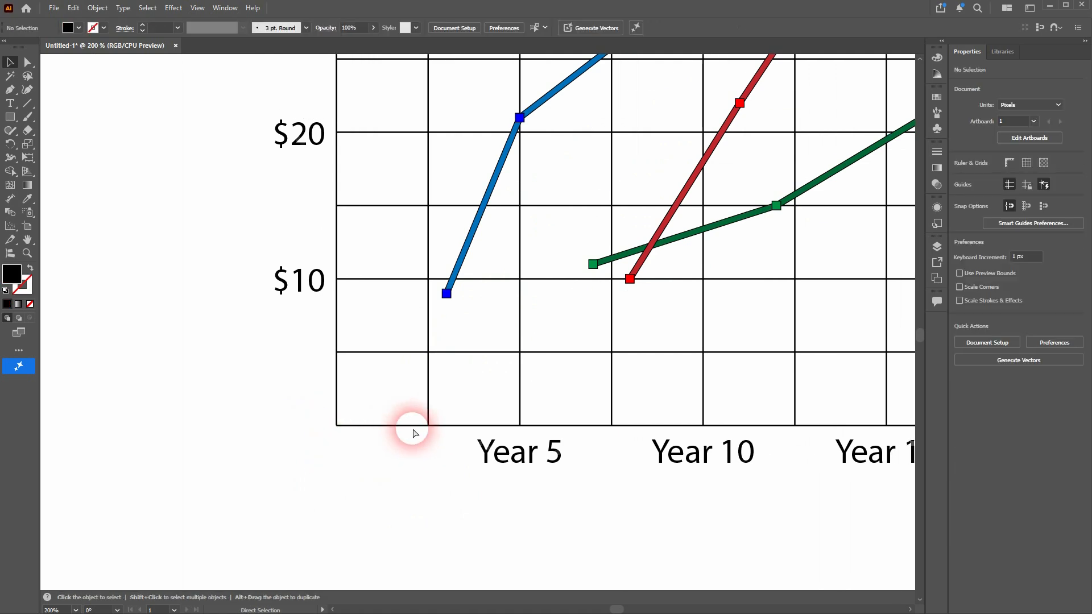
pyautogui.hotkey('ctrl', '0')
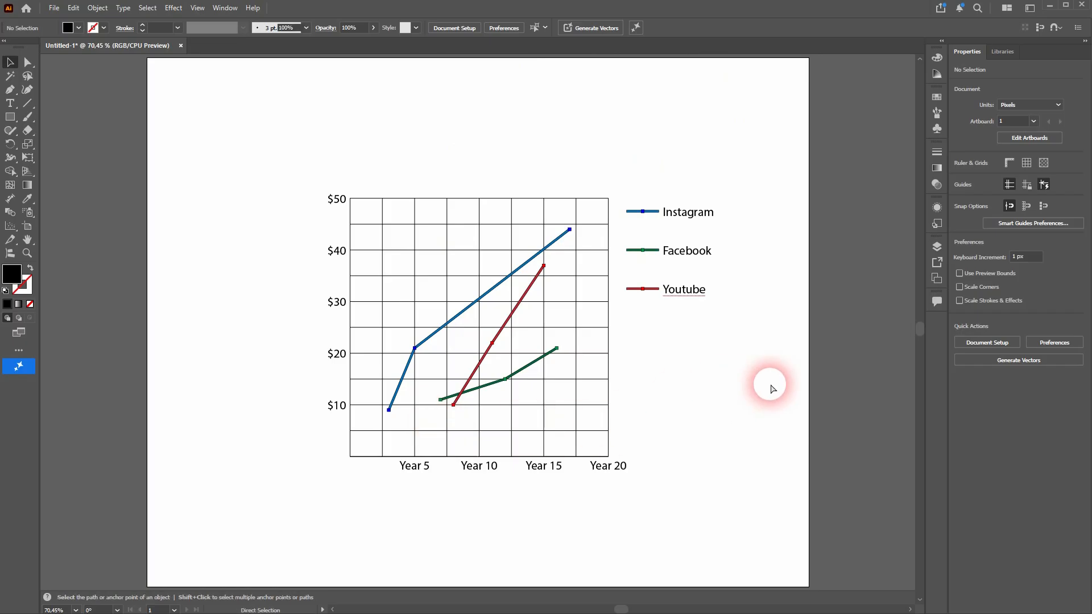
pyautogui.hotkey('ctrl', 'z')
pyautogui.click(760, 383)
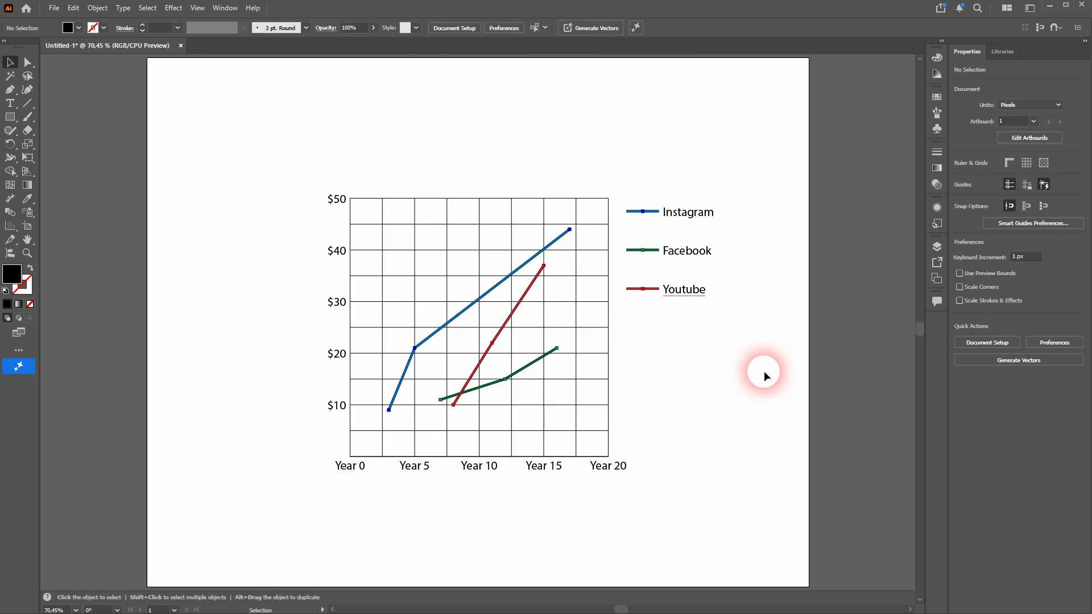